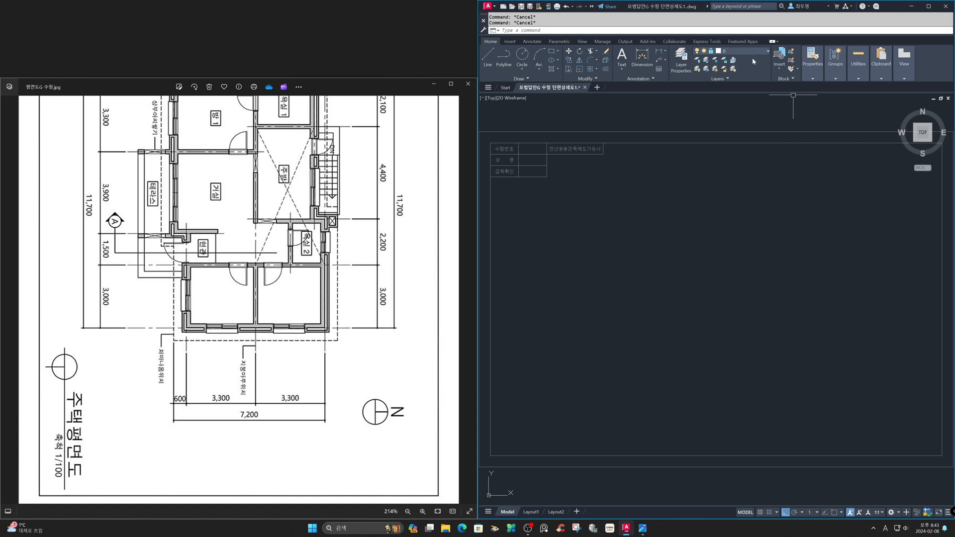
# Make cen the current layer and draw a vertical centerline through the middle of the sheet, nearly its full height.
pyautogui.click(751, 51)
pyautogui.click(748, 70)
pyautogui.write('l')
pyautogui.press('Return')
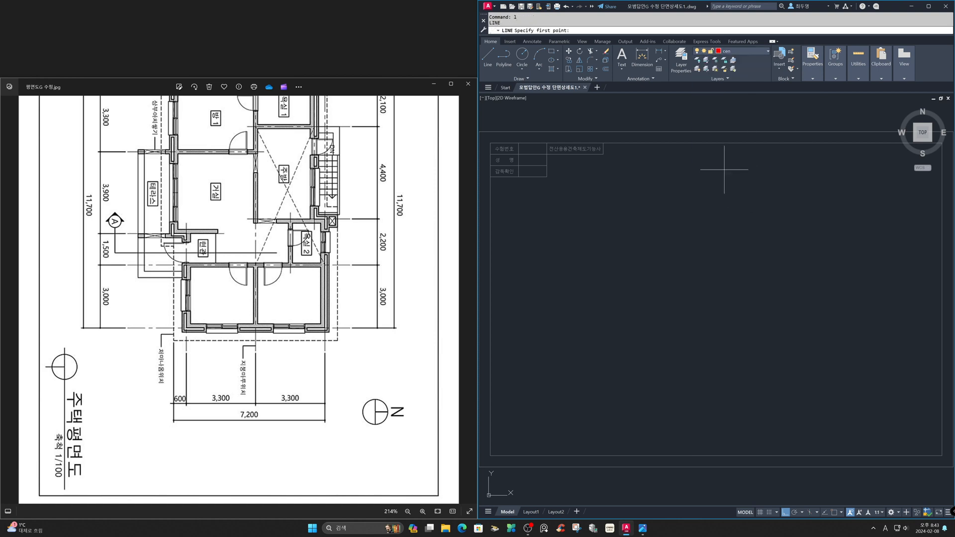
pyautogui.click(722, 153)
pyautogui.click(752, 450)
pyautogui.press('Return')
# Draw a horizontal ground centerline across the lower half of the sheet, spanning nearly the full frame width.
pyautogui.press('Return')
pyautogui.click(502, 337)
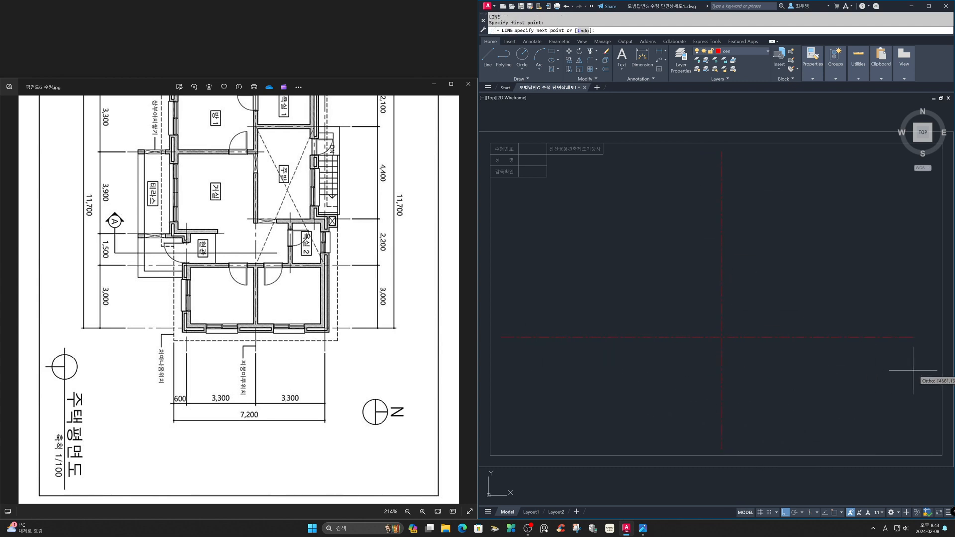
pyautogui.click(937, 381)
pyautogui.press('Return')
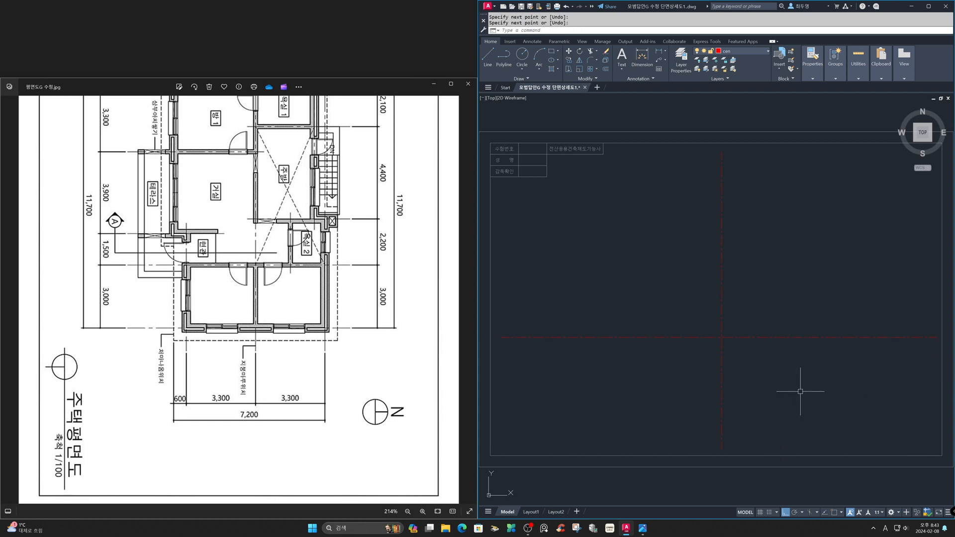
# Offset the horizontal ground line 1000 mm downward for the foundation level.
pyautogui.write('o')
pyautogui.press('Return')
pyautogui.write('11')
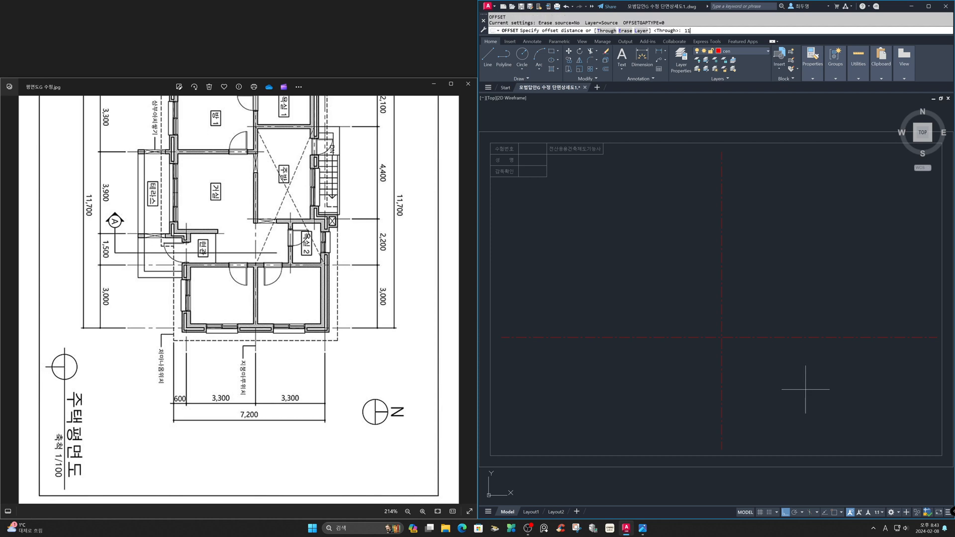
pyautogui.press('BackSpace')
pyautogui.press('Return')
pyautogui.click(792, 340)
pyautogui.click(806, 399)
pyautogui.press('Return')
# Offset the horizontal ground line 450 mm upward for the floor level.
pyautogui.press('Return')
pyautogui.press('Return')
pyautogui.click(790, 340)
pyautogui.click(785, 281)
pyautogui.press('Return')
# Consult the conditions sheet in the image viewer and offset the floor level line 2400 mm upward for the ceiling height.
pyautogui.click(251, 296)
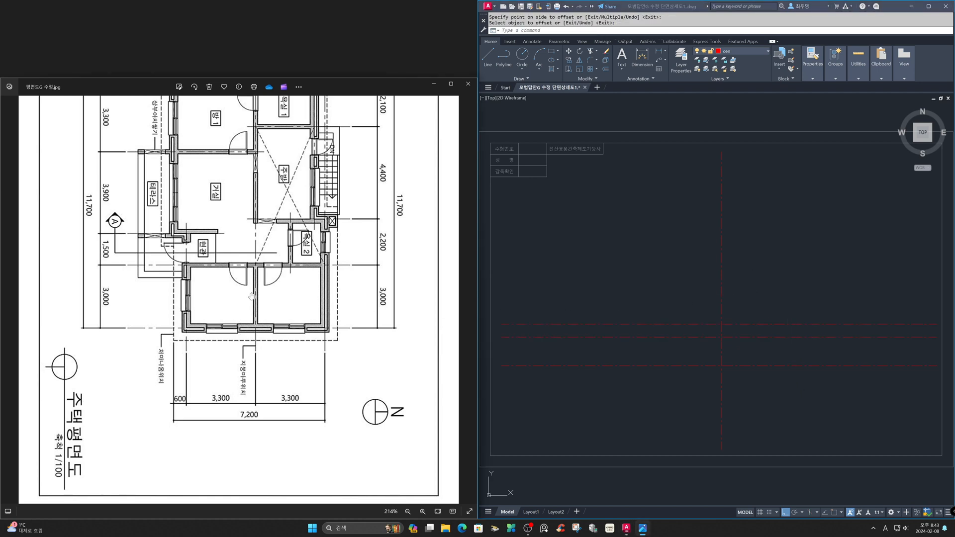
pyautogui.scroll(-1, 252, 296)
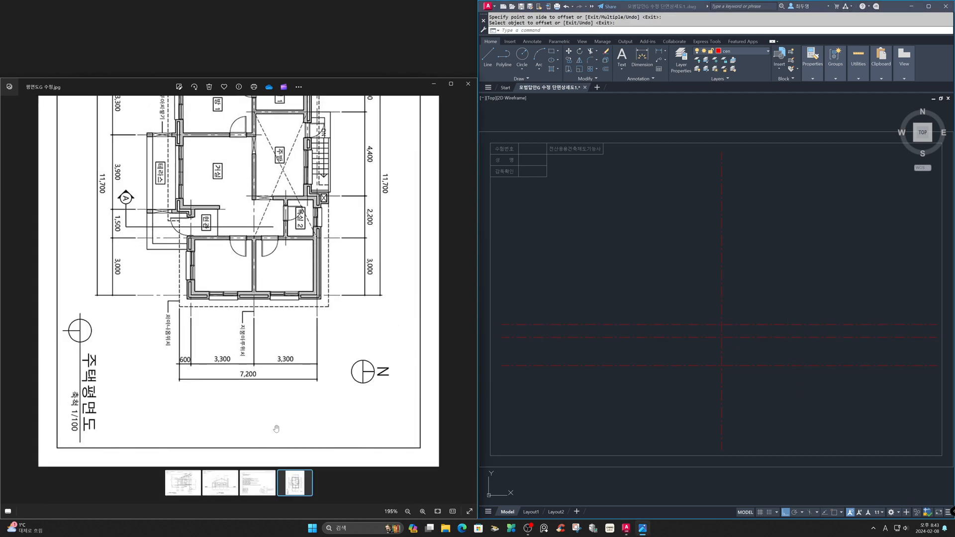
pyautogui.click(257, 483)
pyautogui.click(634, 300)
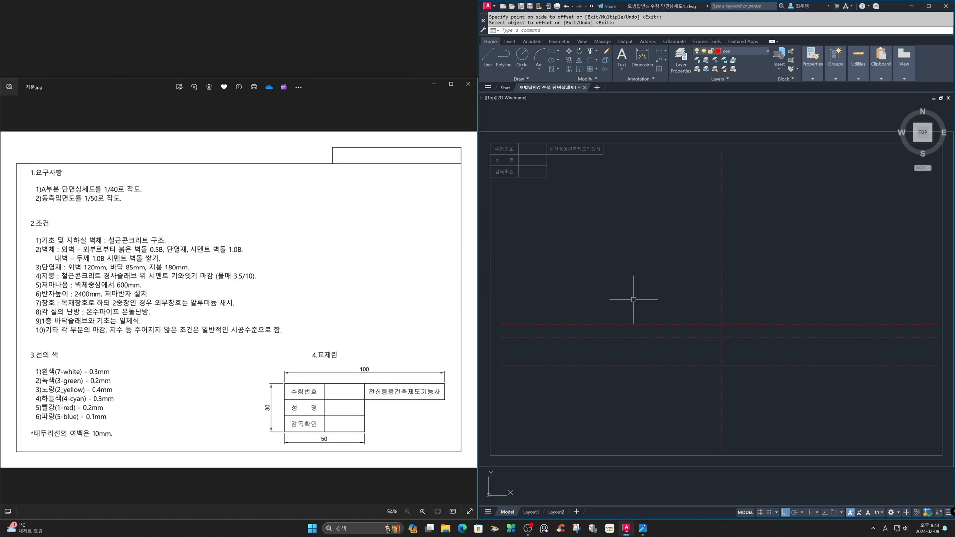
pyautogui.press('space')
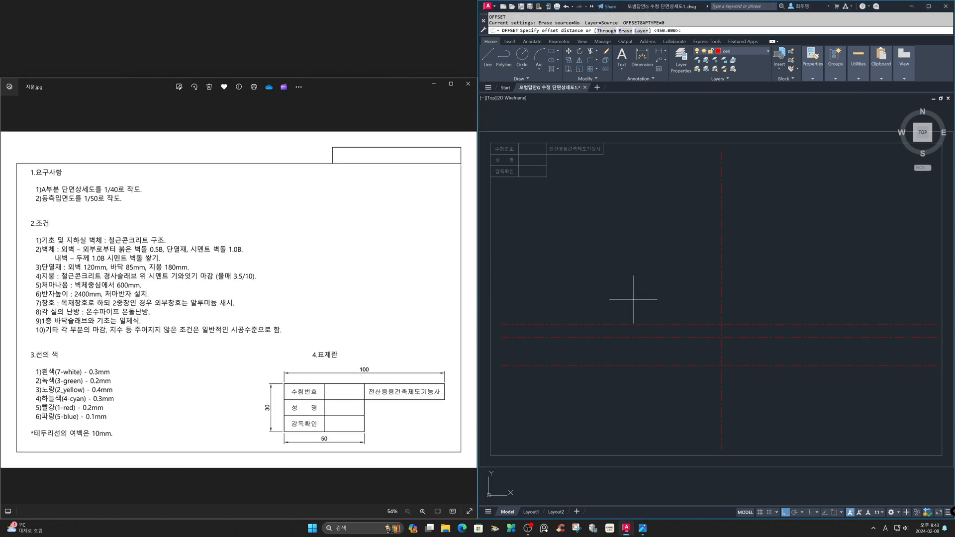
pyautogui.write('2400')
pyautogui.press('Return')
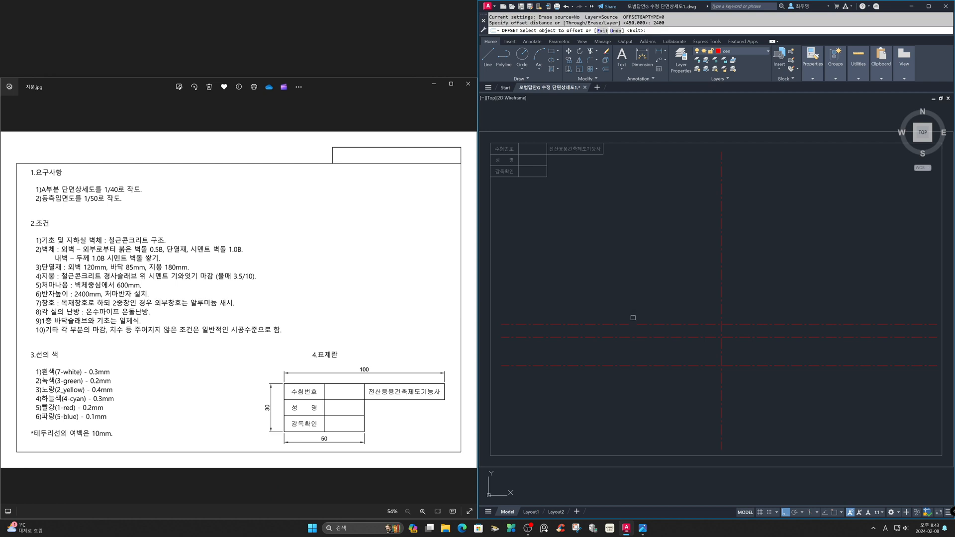
pyautogui.click(633, 325)
pyautogui.click(633, 285)
pyautogui.press('Return')
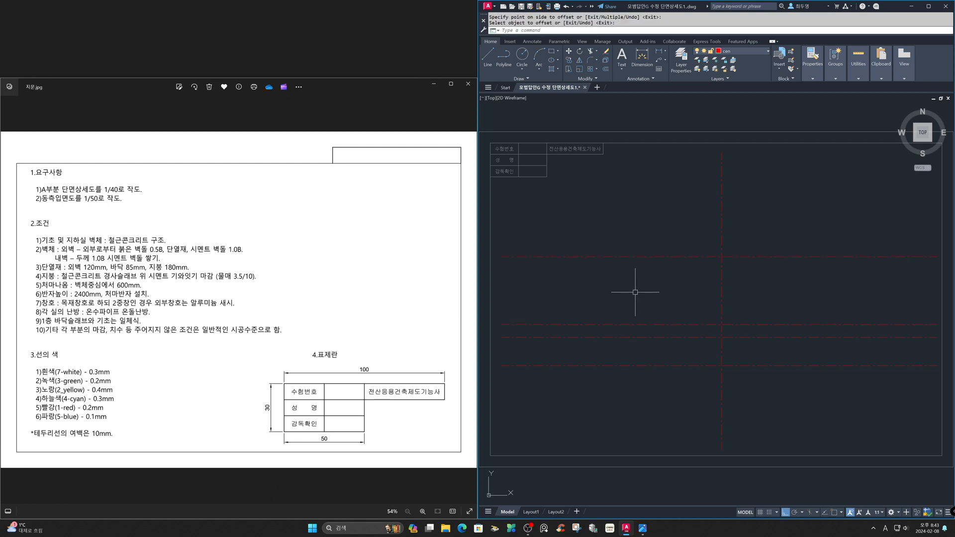
# Offset the ceiling level line 850 mm upward.
pyautogui.press('space')
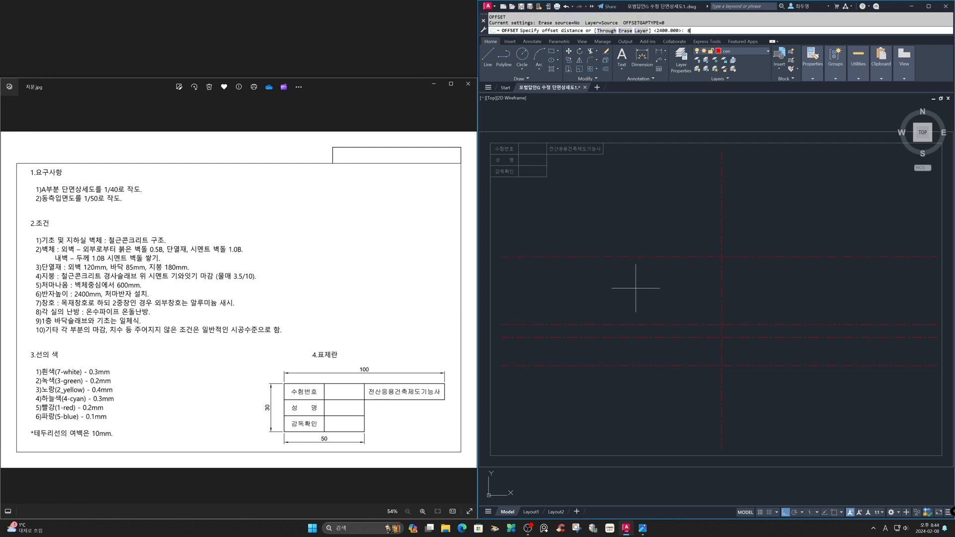
pyautogui.press('Return')
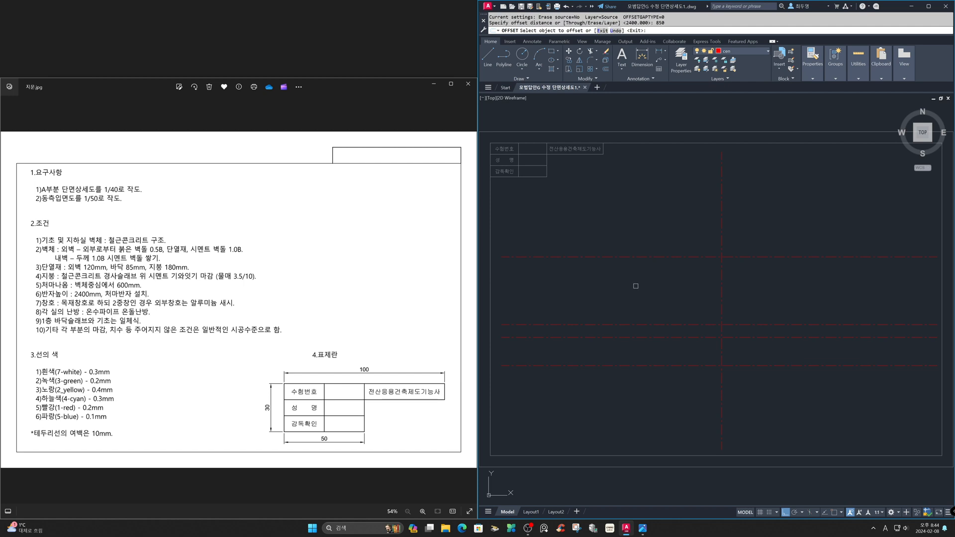
pyautogui.click(631, 258)
pyautogui.click(623, 203)
pyautogui.press('Return')
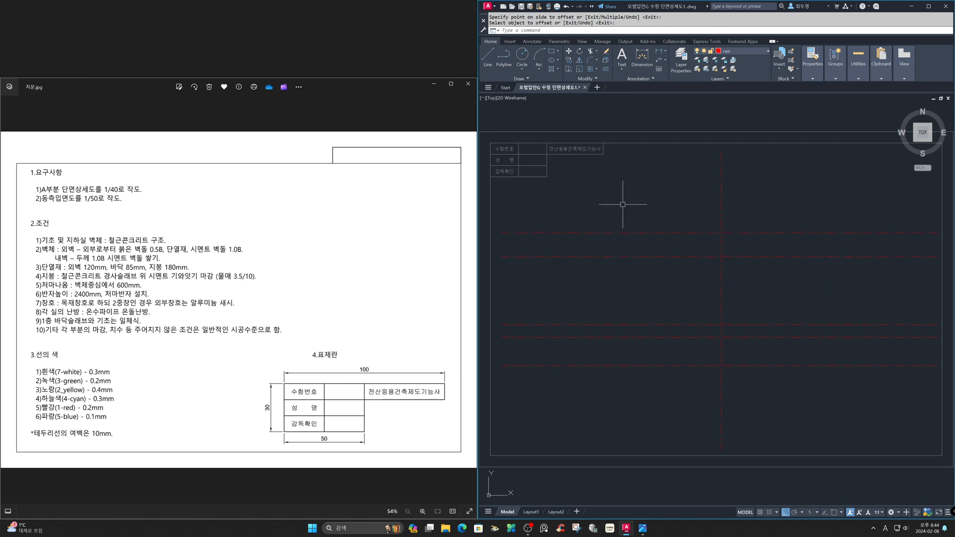
# Consult the floor plan in the image viewer and offset the vertical centerline 3300 mm to the right.
pyautogui.click(298, 313)
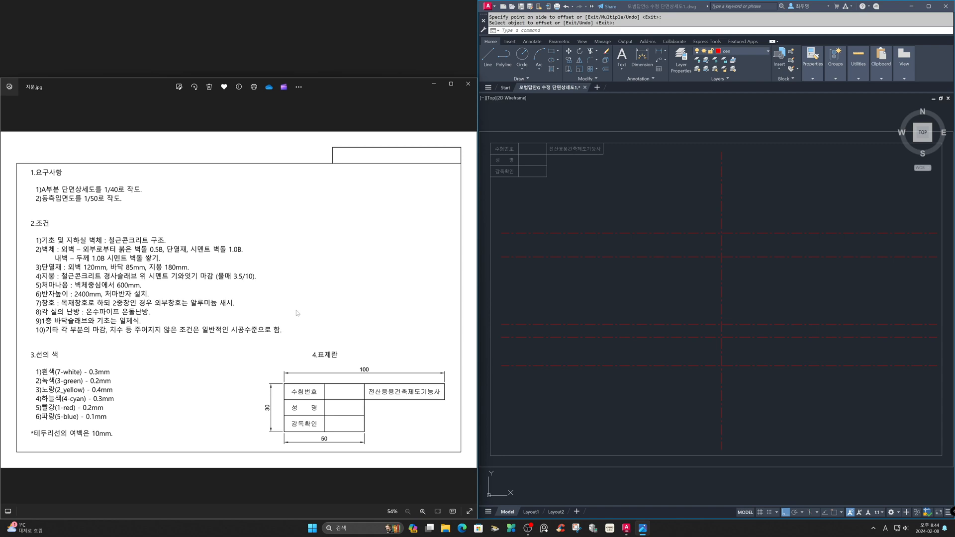
pyautogui.click(293, 490)
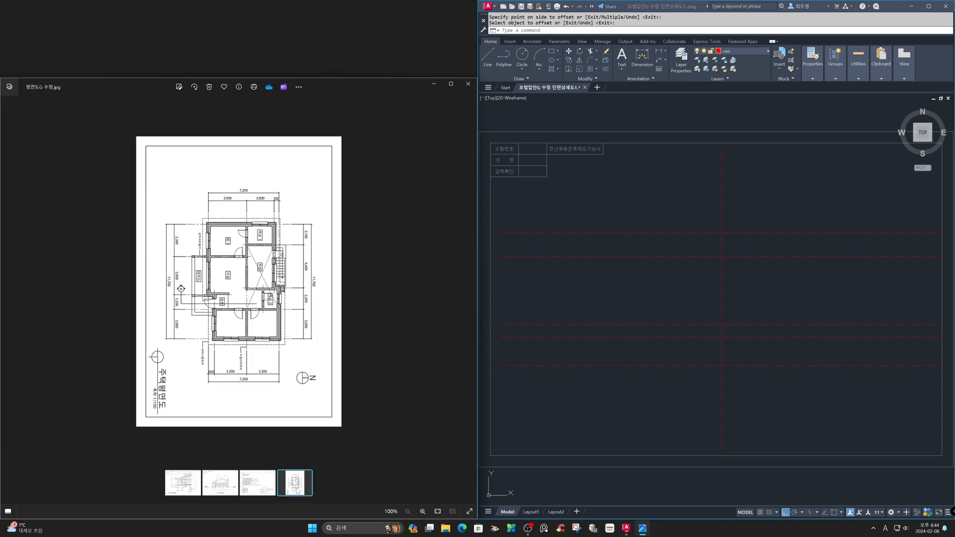
pyautogui.scroll(5, 259, 374)
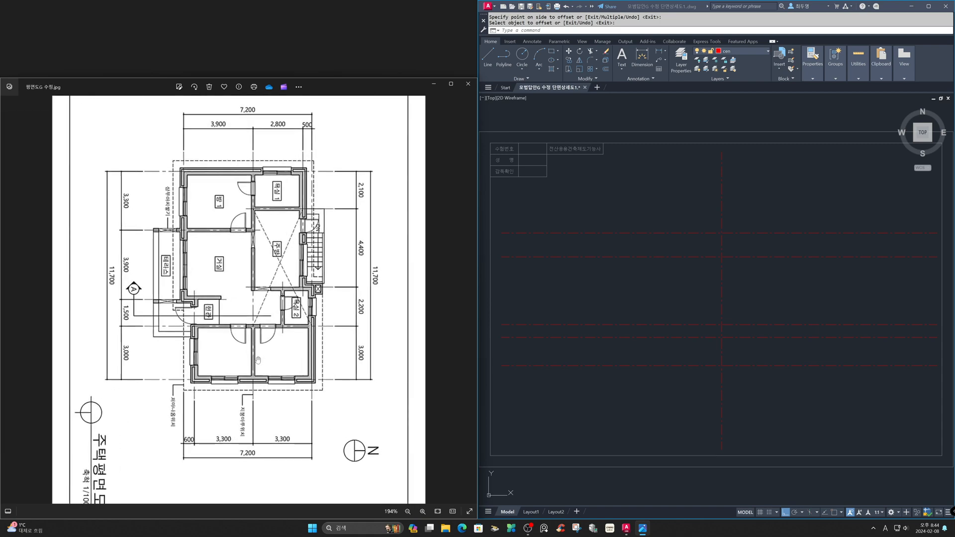
pyautogui.click(662, 386)
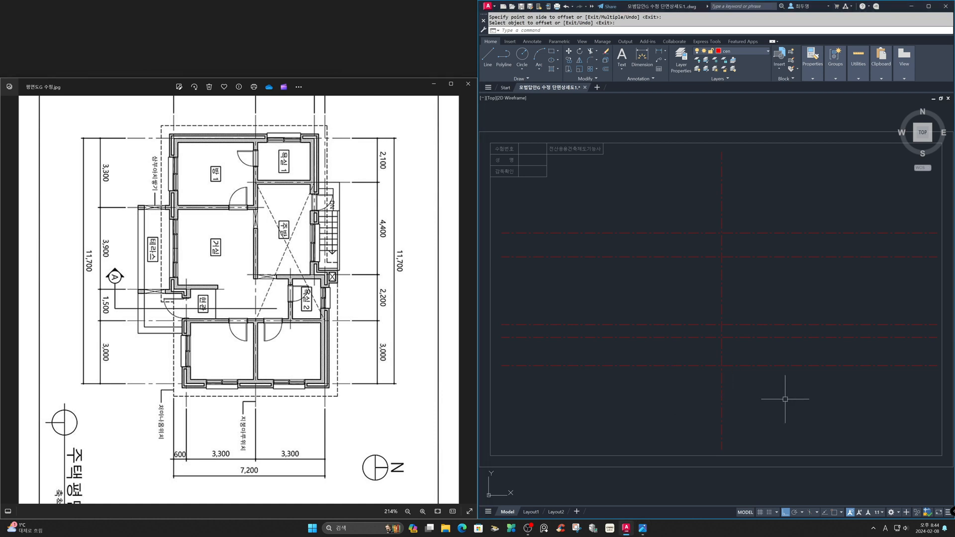
pyautogui.write('o')
pyautogui.press('Return')
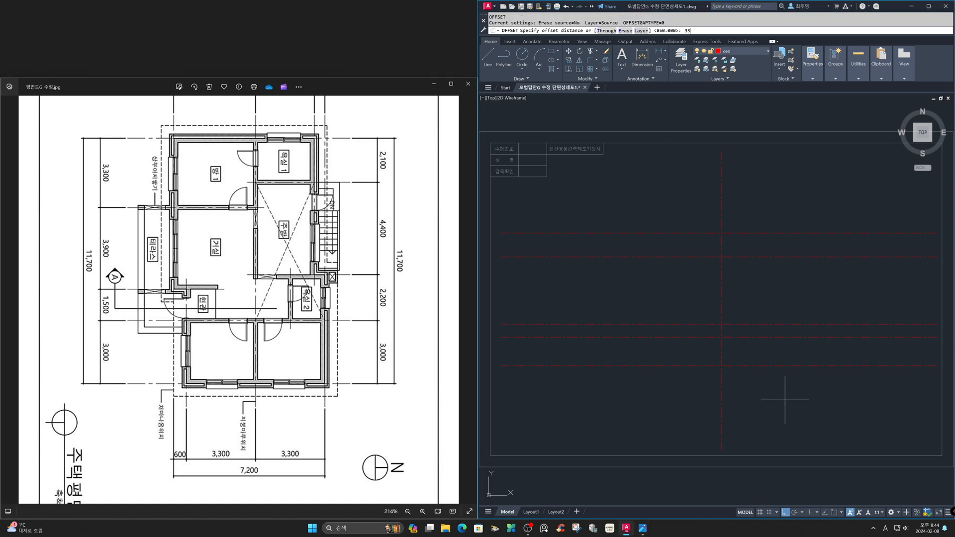
pyautogui.press('Return')
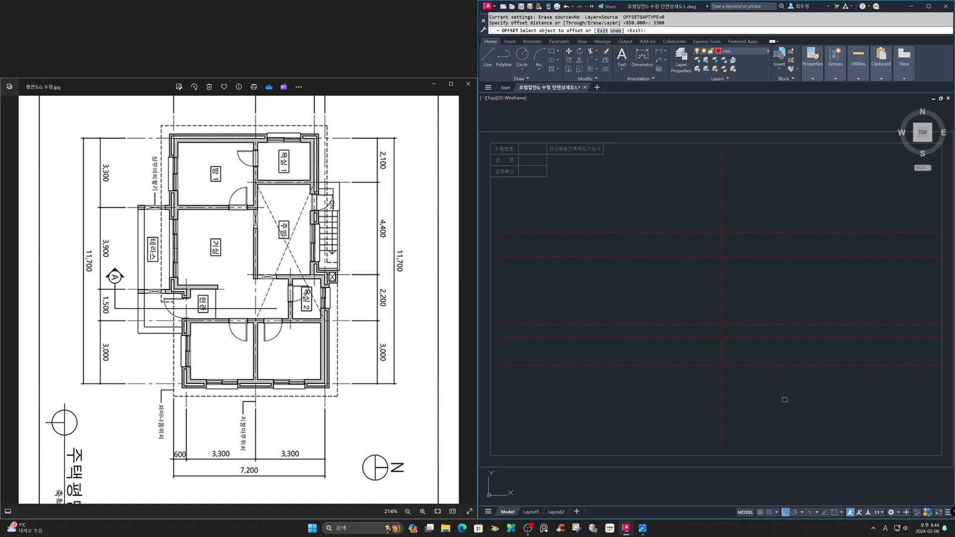
pyautogui.click(723, 399)
pyautogui.click(776, 402)
pyautogui.press('Return')
# Offset the original vertical centerline 600 mm to the left.
pyautogui.press('Return')
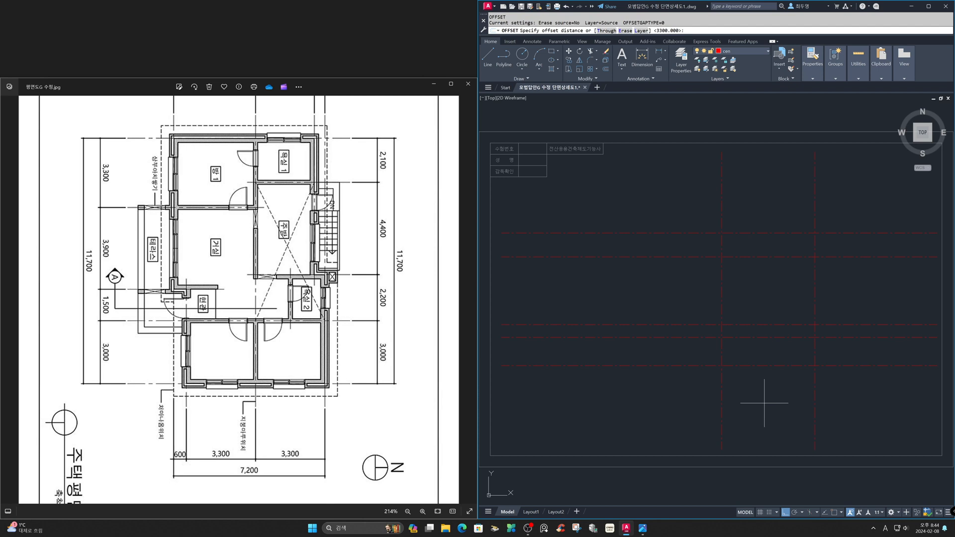
pyautogui.press('Return')
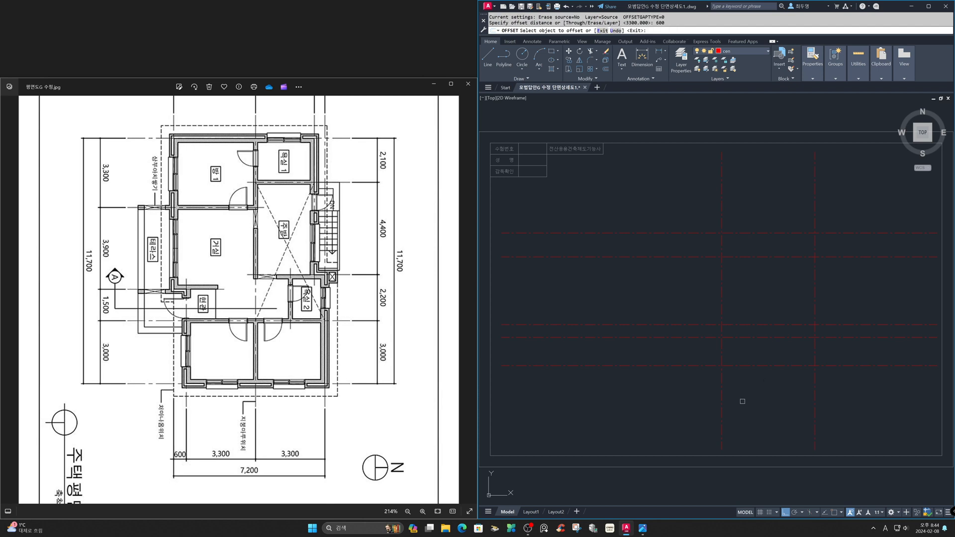
pyautogui.click(720, 401)
pyautogui.click(655, 402)
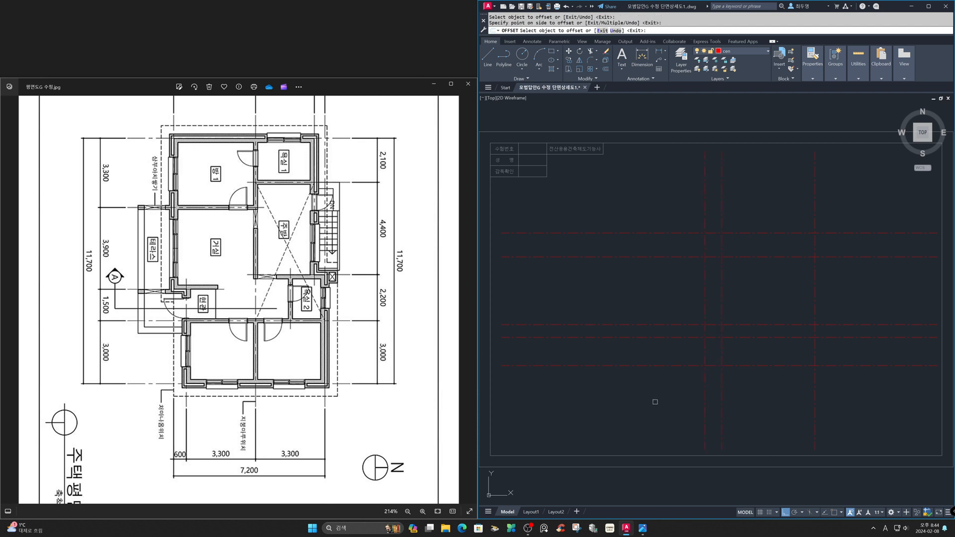
pyautogui.press('Return')
# Offset the rightmost vertical centerline 1000 mm further to the right.
pyautogui.press('Return')
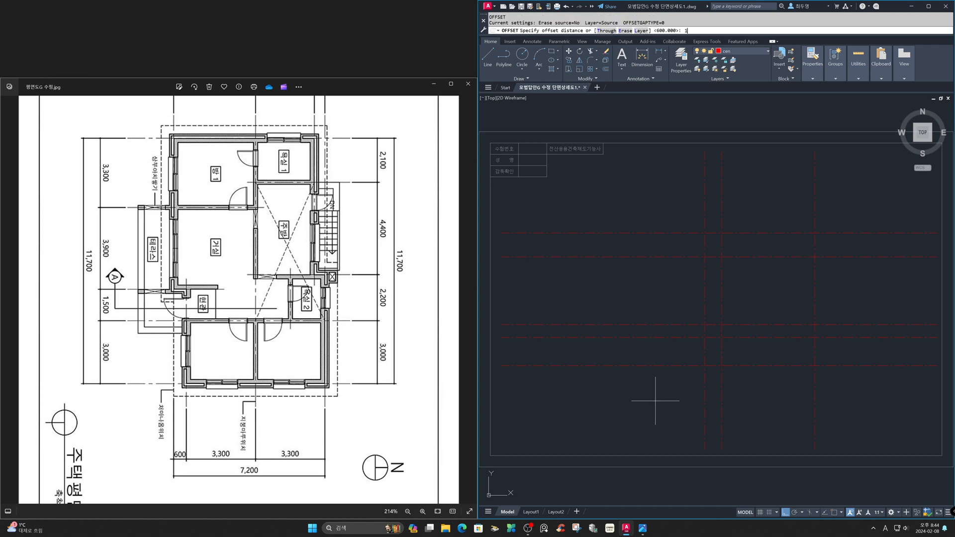
pyautogui.press('Return')
pyautogui.click(815, 405)
pyautogui.click(855, 408)
pyautogui.press('Return')
# Move the rightmost vertical line to the fin layer and deselect it.
pyautogui.click(857, 409)
pyautogui.click(834, 396)
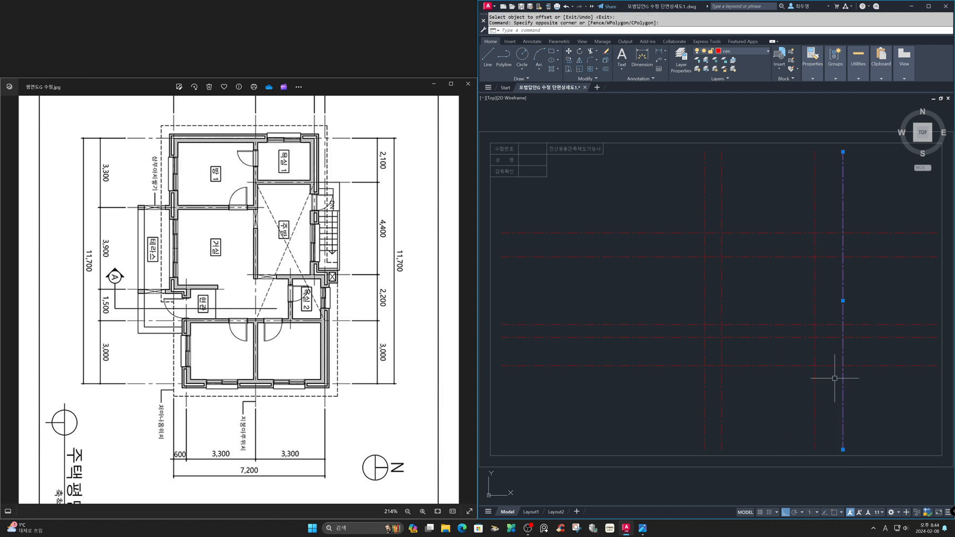
pyautogui.click(752, 55)
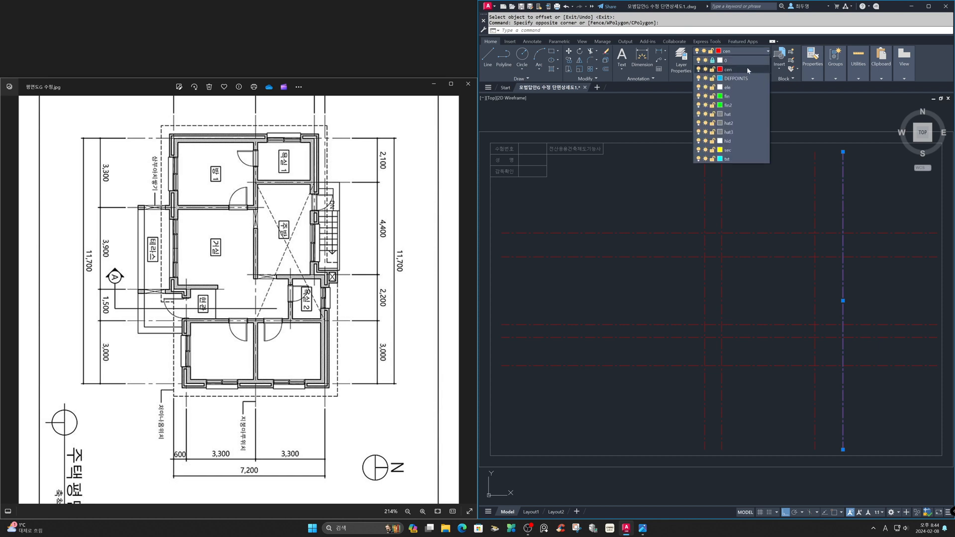
pyautogui.click(747, 95)
pyautogui.press('Escape')
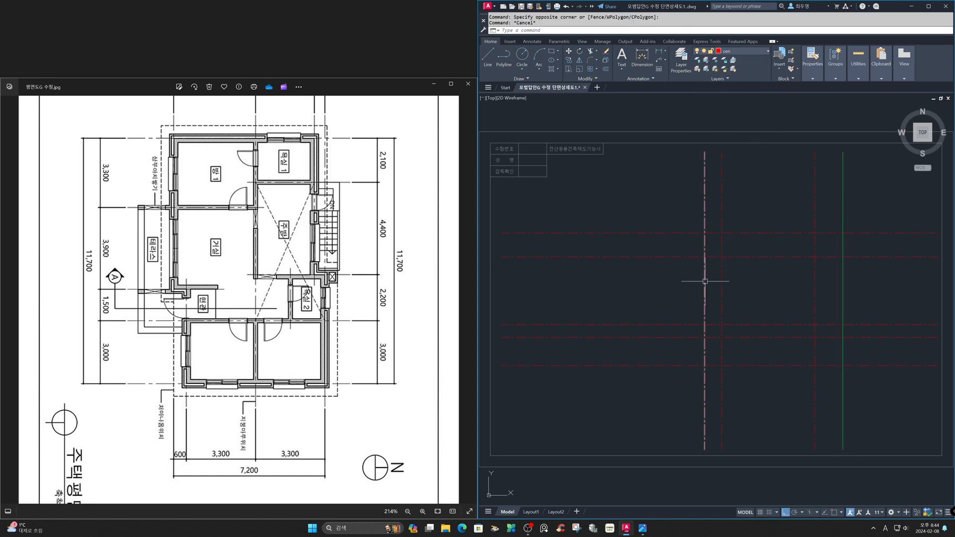
# Bring up the section detail drawing in the image viewer as reference and make sec the current drawing layer.
pyautogui.click(251, 296)
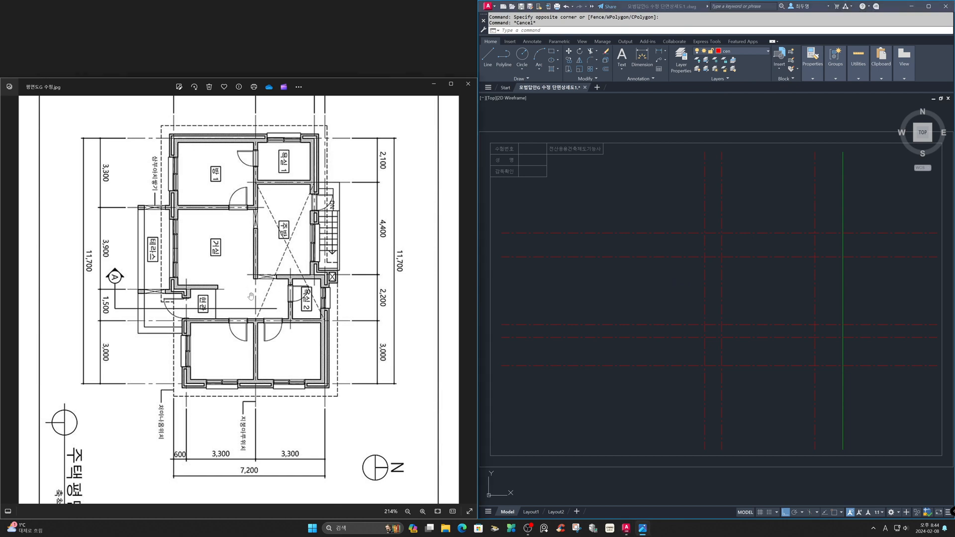
pyautogui.scroll(-1, 251, 296)
pyautogui.click(180, 483)
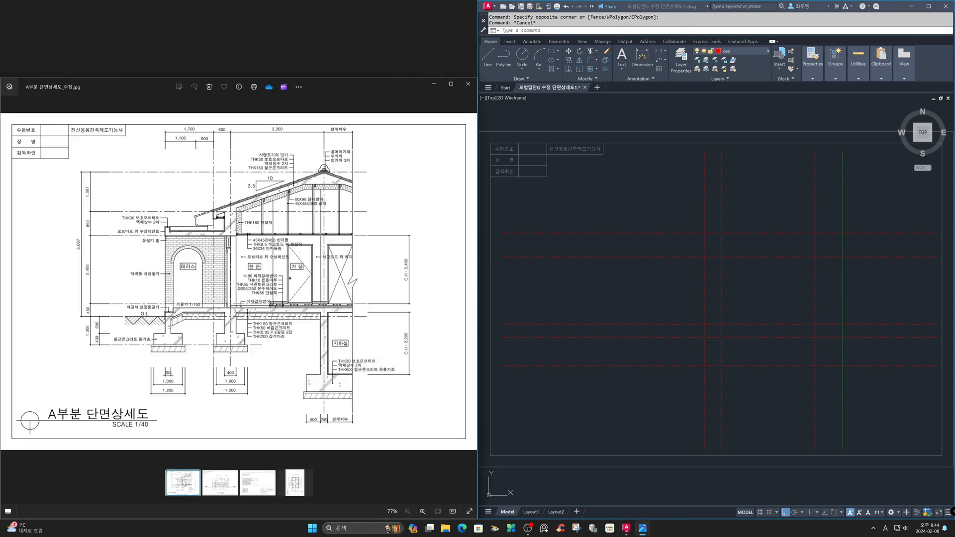
pyautogui.scroll(5, 248, 378)
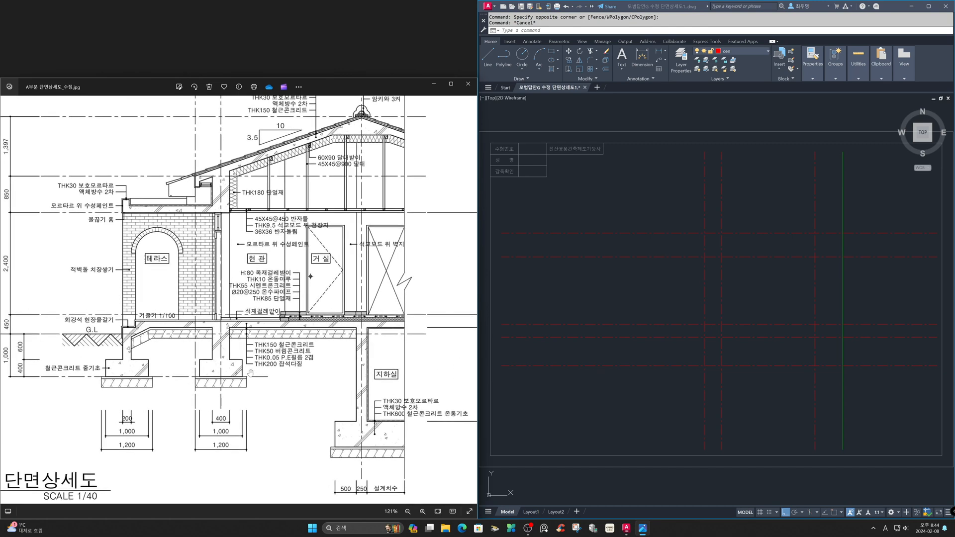
pyautogui.moveTo(247, 378)
pyautogui.mouseDown()
pyautogui.moveTo(256, 404)
pyautogui.moveTo(269, 408)
pyautogui.mouseUp()
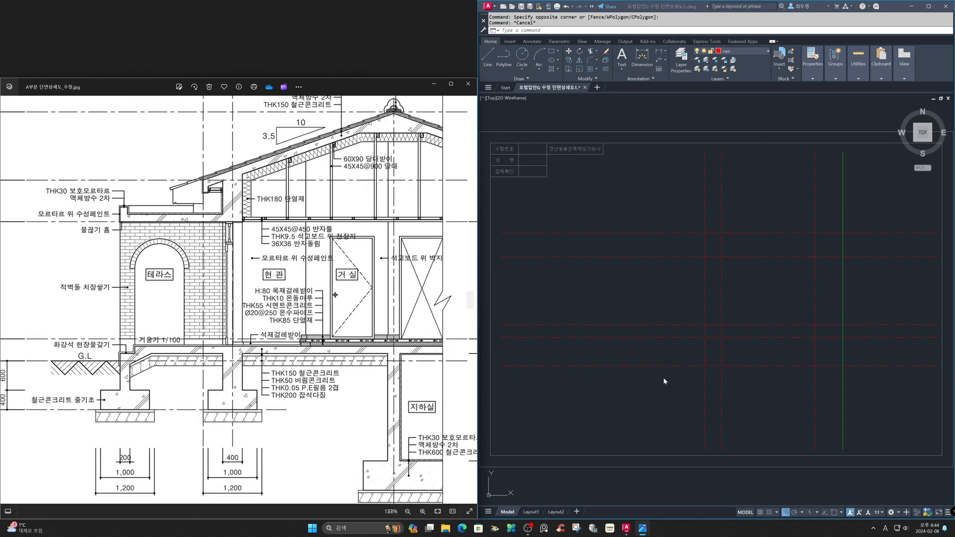
pyautogui.click(762, 52)
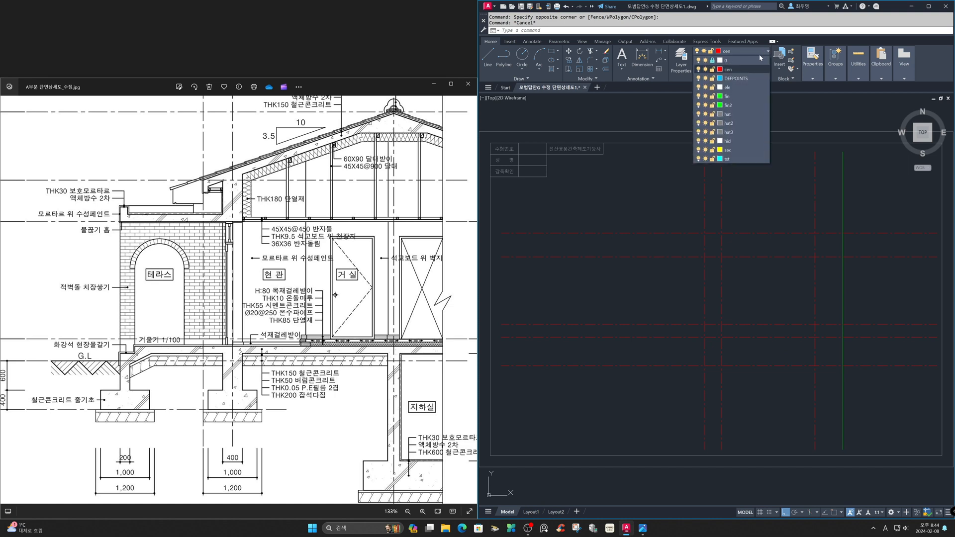
pyautogui.click(741, 149)
# Offset the inner vertical centerline of the close pair 200 mm to both sides, placing the copies on the current layer.
pyautogui.write('o')
pyautogui.press('Return')
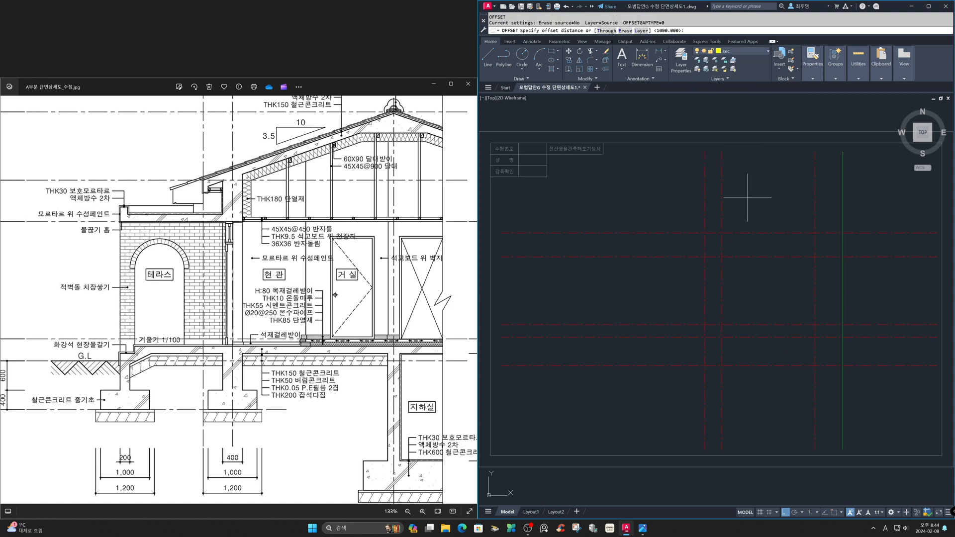
pyautogui.write('l')
pyautogui.press('Return')
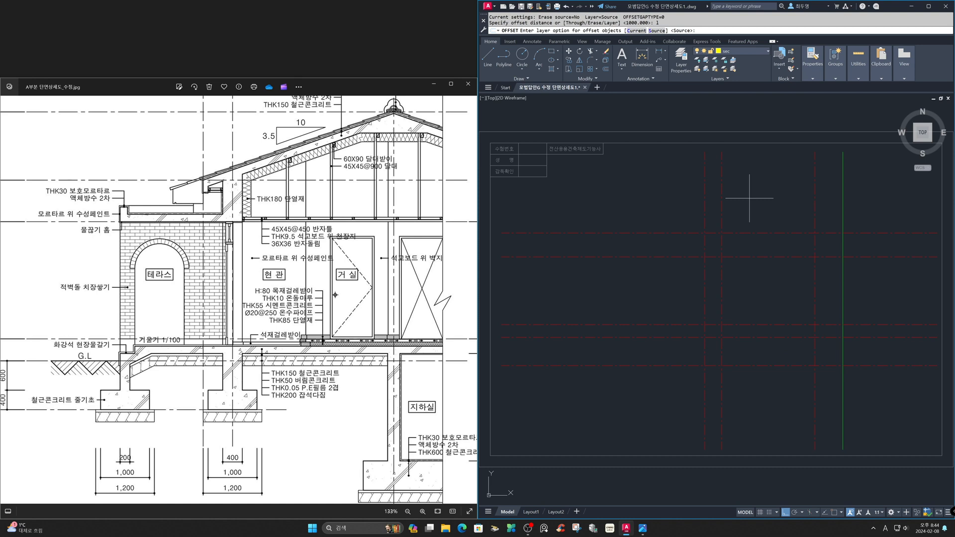
pyautogui.press('Return')
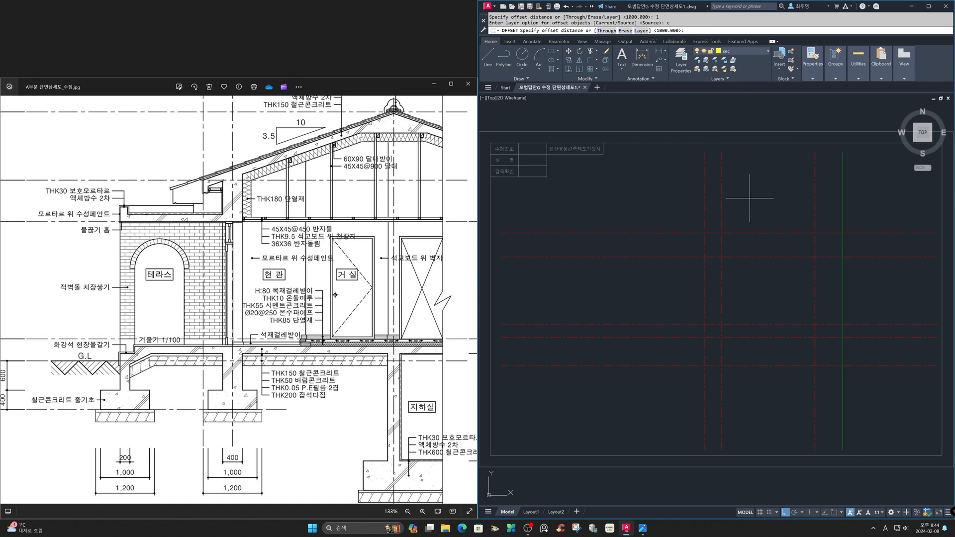
pyautogui.press('Return')
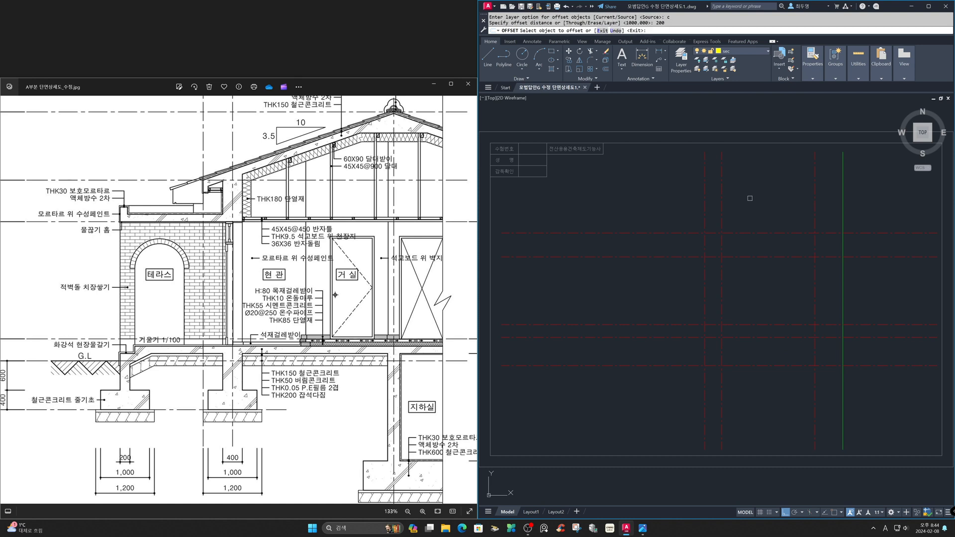
pyautogui.click(722, 210)
pyautogui.click(731, 214)
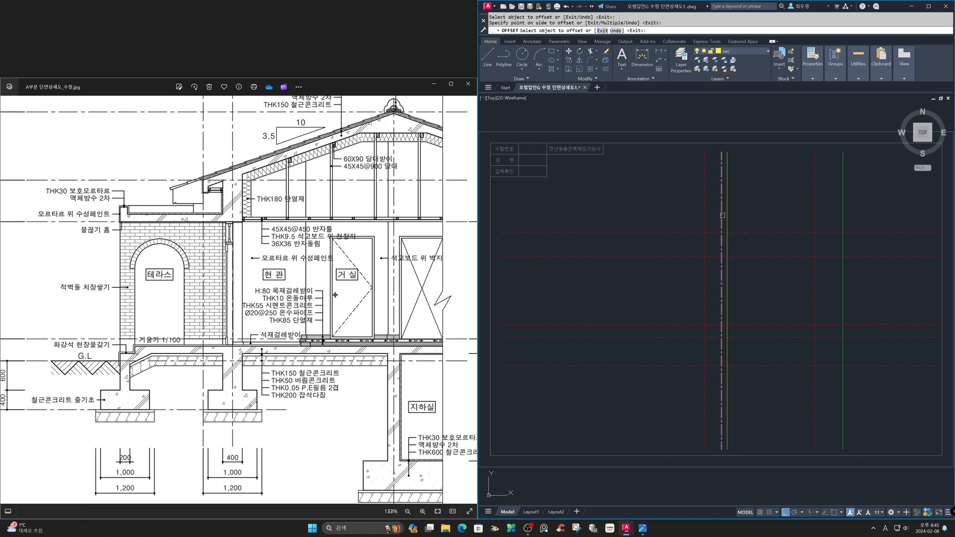
pyautogui.click(723, 215)
pyautogui.click(642, 207)
pyautogui.press('Return')
# Trim both yellow wall lines between the second and third horizontal centerlines and below the lowest centerline.
pyautogui.write('ㅂ')
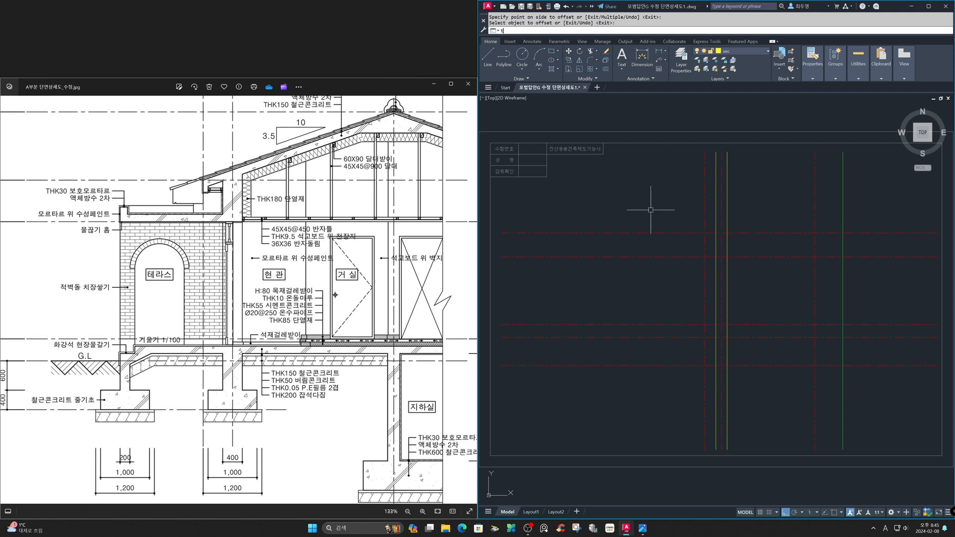
pyautogui.write('r')
pyautogui.press('Return')
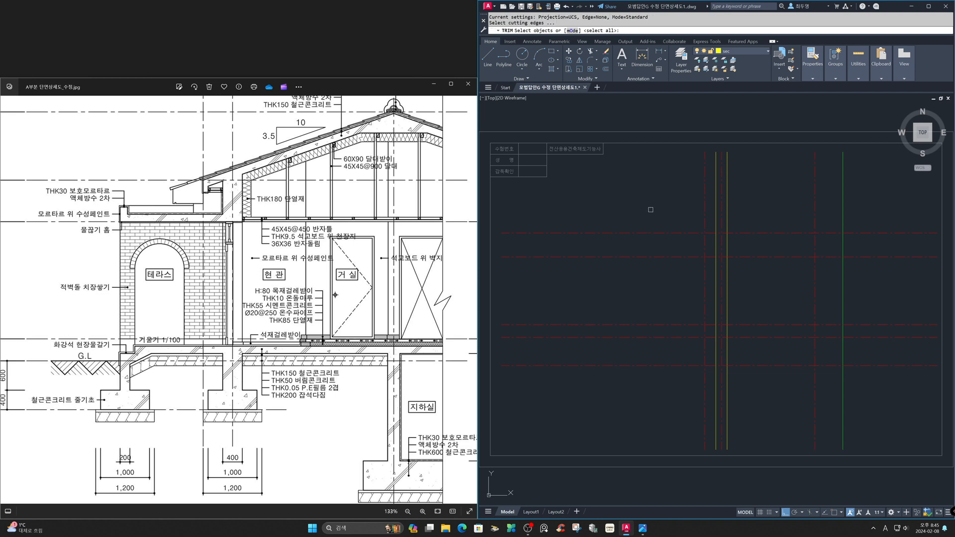
pyautogui.press('Return')
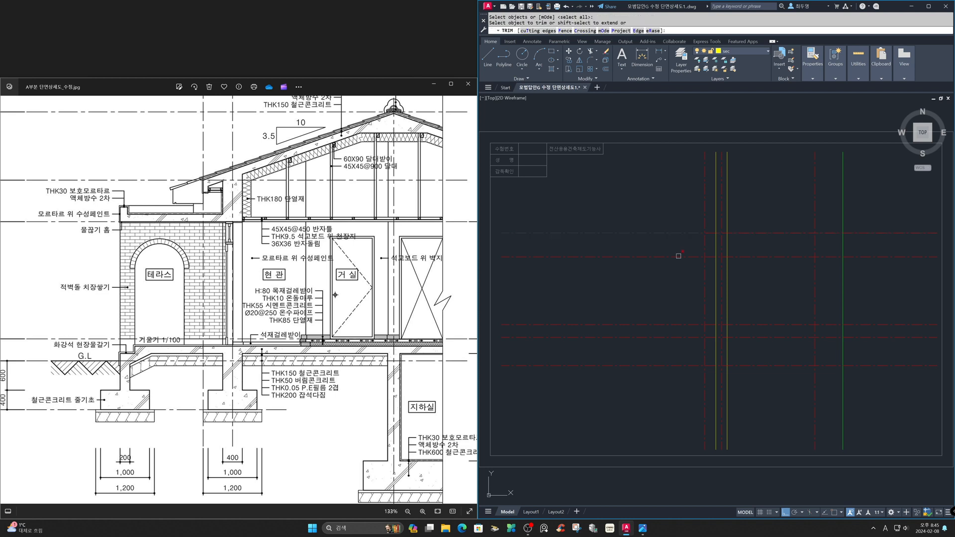
pyautogui.click(716, 304)
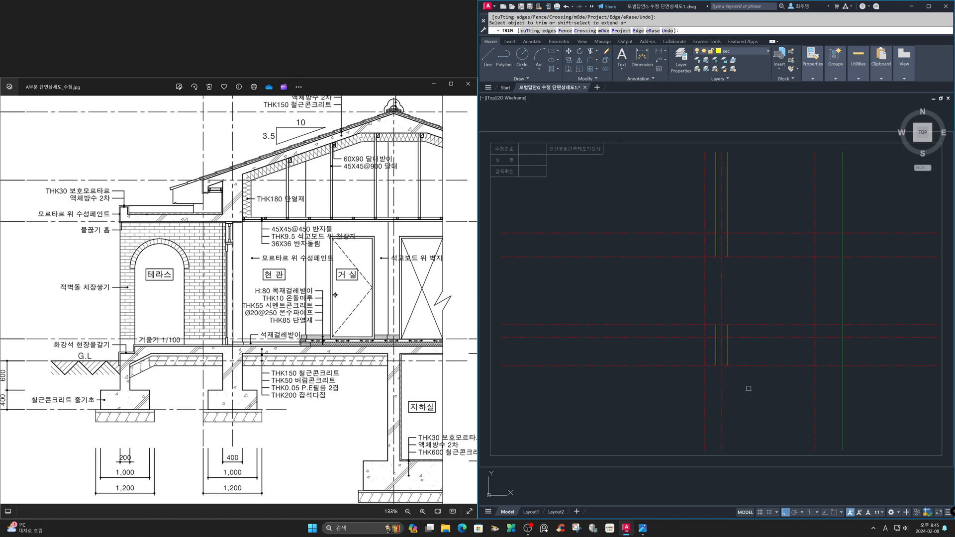
pyautogui.press('Return')
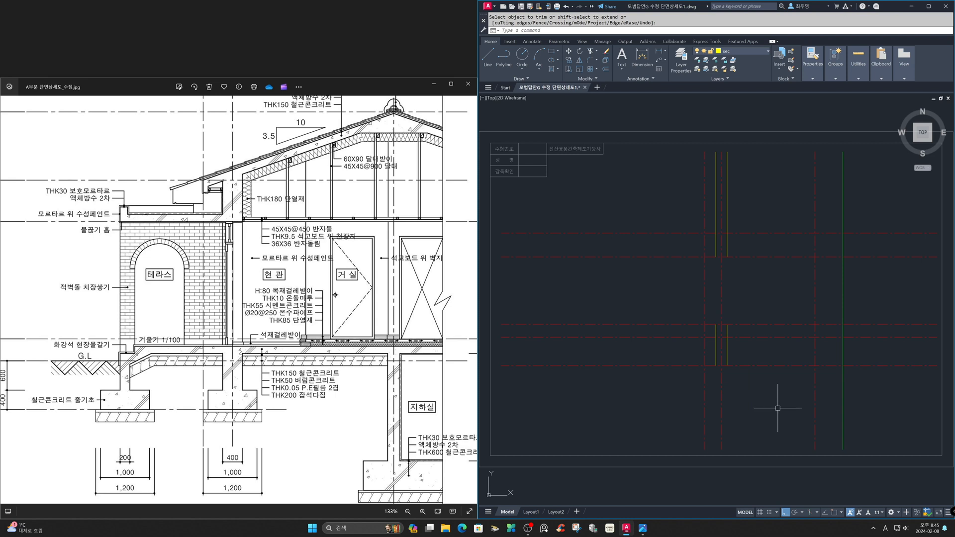
# Draw a horizontal line joining the upper ends of the two foundation wall lines.
pyautogui.write('z')
pyautogui.press('Return')
pyautogui.click(670, 301)
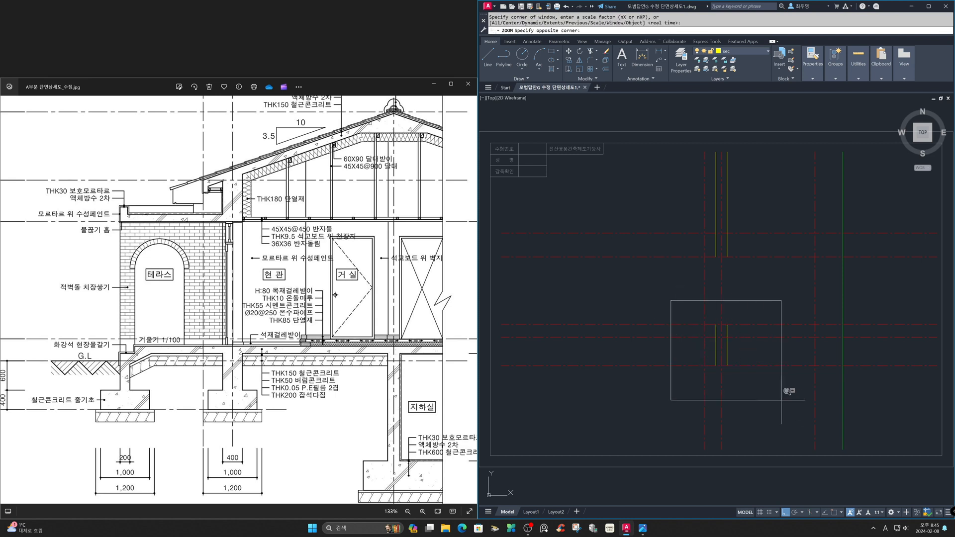
pyautogui.click(780, 418)
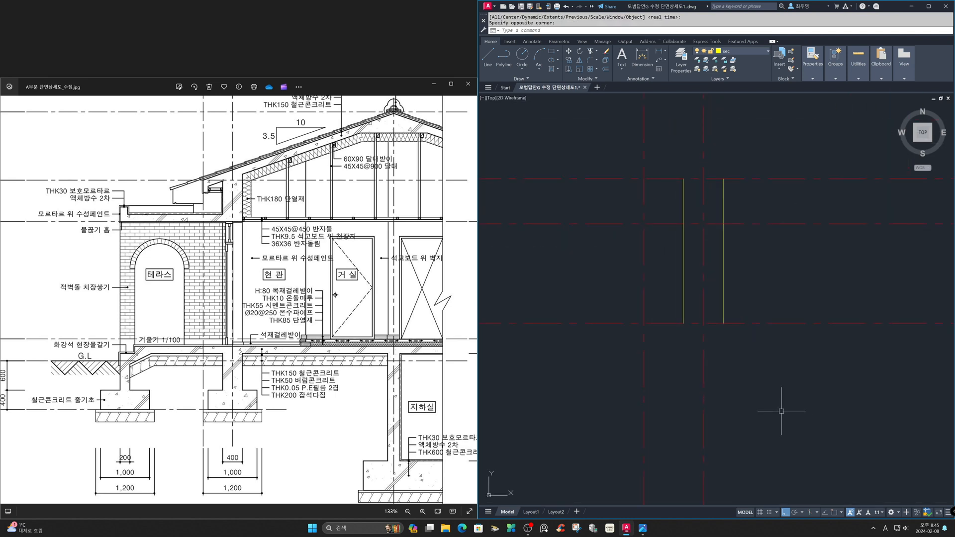
pyautogui.press('F3')
pyautogui.press('Return')
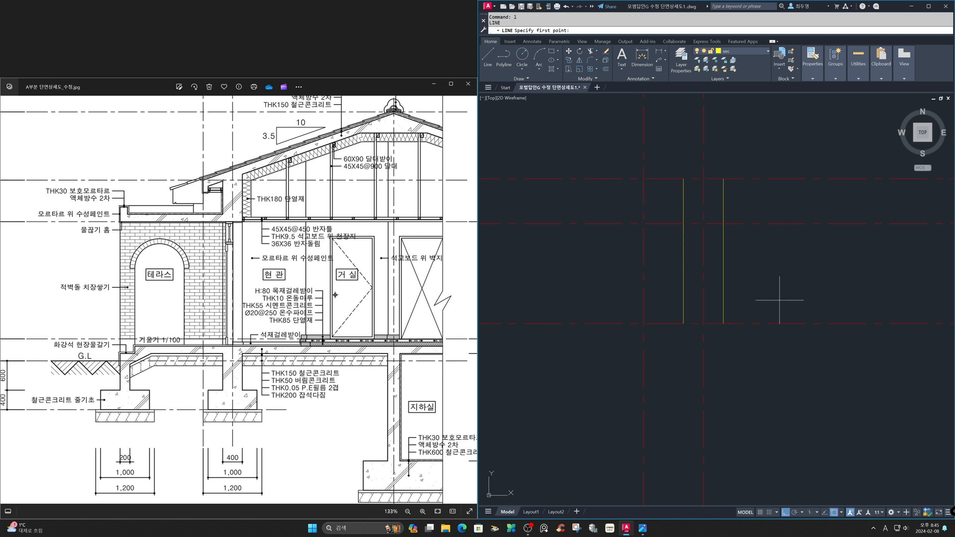
pyautogui.click(723, 179)
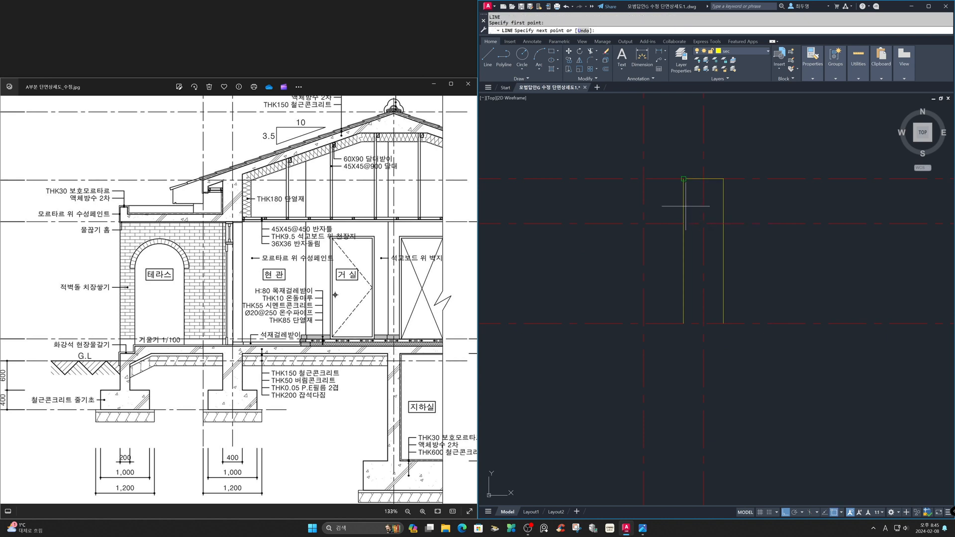
pyautogui.click(686, 206)
pyautogui.press('Return')
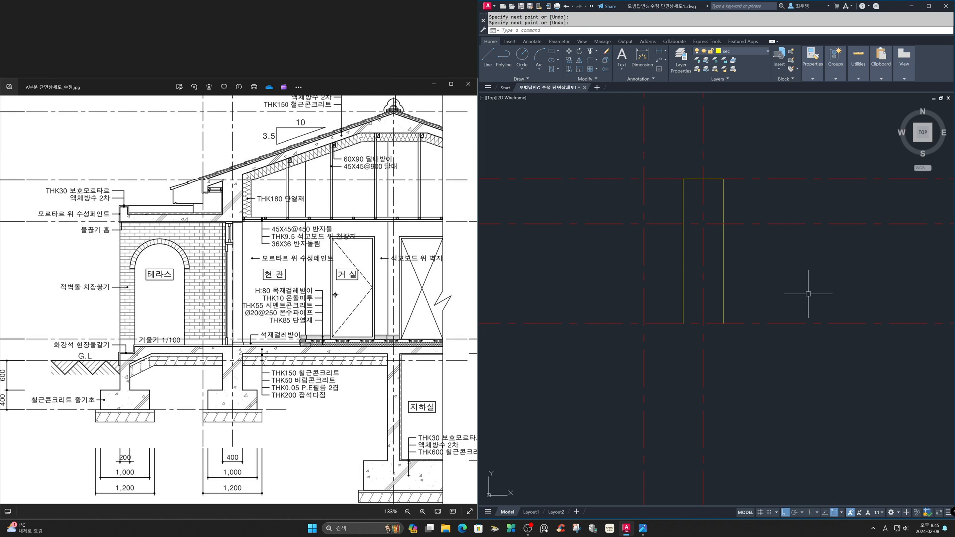
# Offset the lowest horizontal level line 400 mm upward for the footing's upper edge.
pyautogui.write('o')
pyautogui.press('Return')
pyautogui.write('400')
pyautogui.press('Return')
pyautogui.click(778, 321)
pyautogui.click(784, 315)
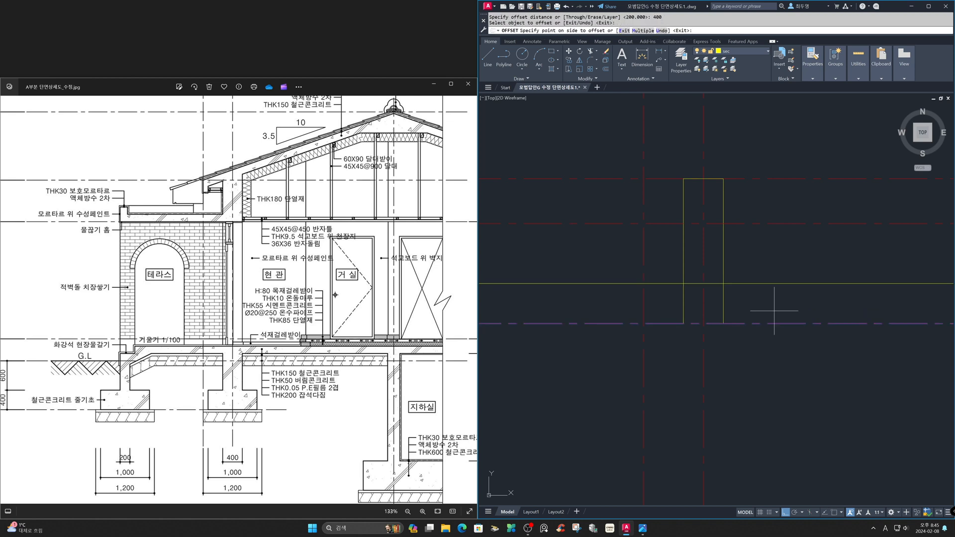
pyautogui.press('Return')
# Offset both foundation wall lines 300 mm outward for the footing sides.
pyautogui.press('Return')
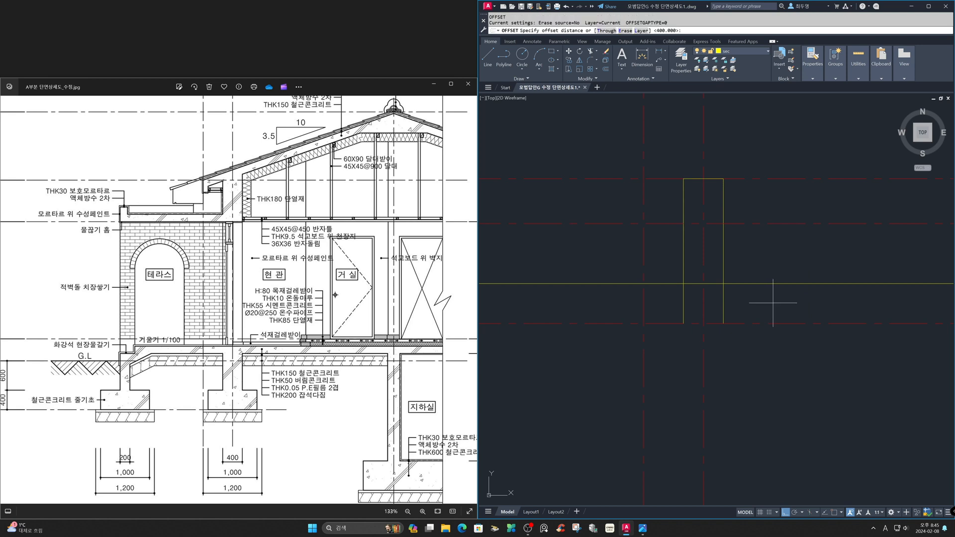
pyautogui.press('Return')
pyautogui.click(724, 298)
pyautogui.click(747, 299)
pyautogui.click(684, 303)
pyautogui.click(662, 304)
pyautogui.press('Return')
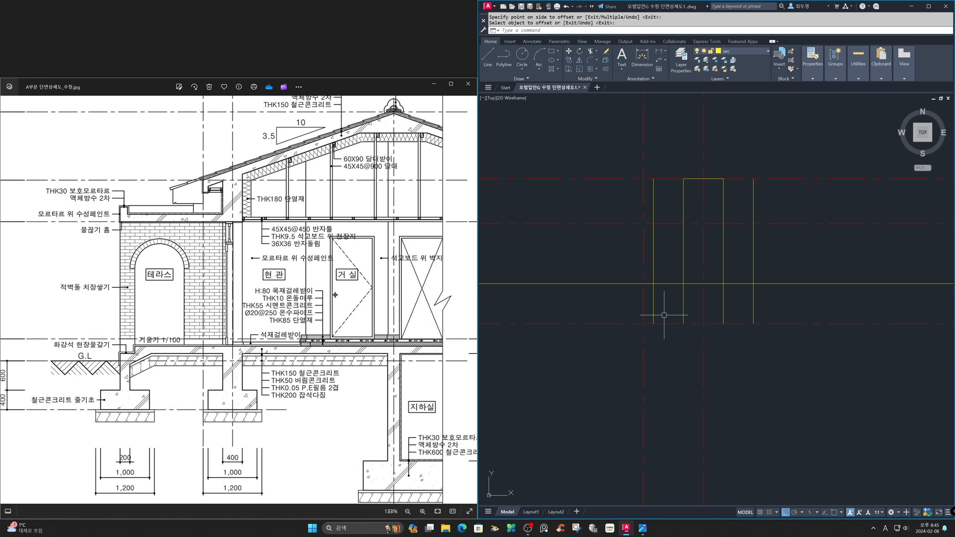
# Freeze the cen layer and trim the excess lines to leave the stepped outline of the foundation wall and footing.
pyautogui.click(750, 52)
pyautogui.click(705, 70)
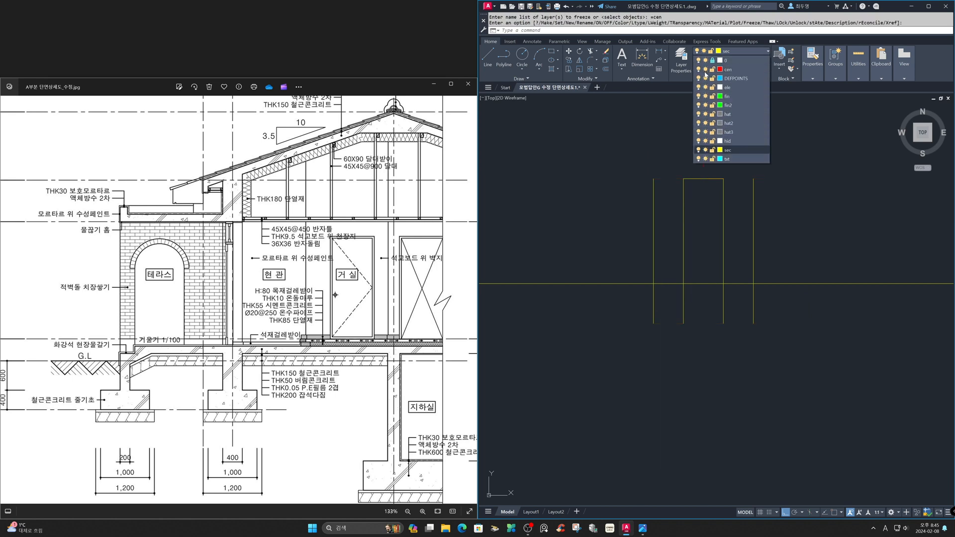
pyautogui.write('tr')
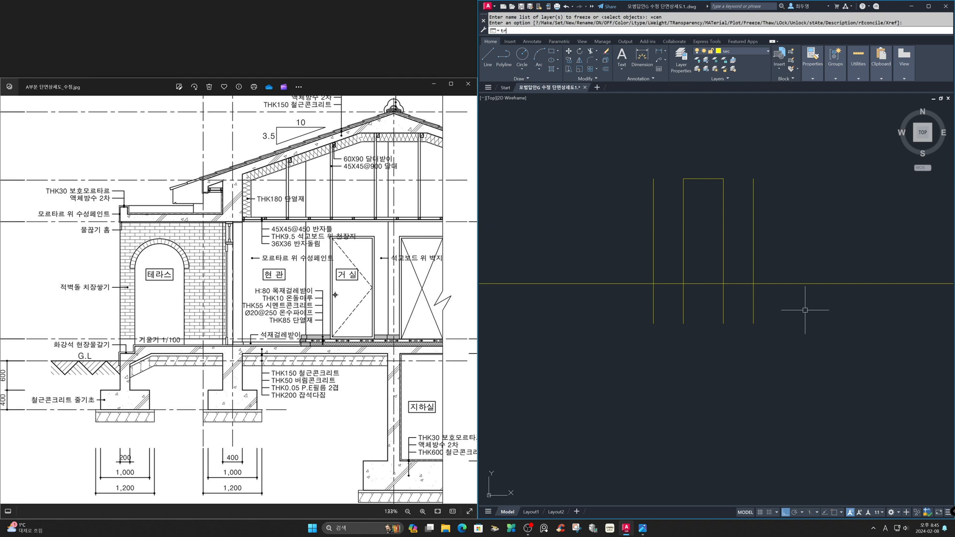
pyautogui.press('Return')
pyautogui.click(805, 311)
pyautogui.click(635, 274)
pyautogui.press('Return')
pyautogui.click(635, 274)
pyautogui.click(634, 297)
pyautogui.click(638, 254)
pyautogui.click(662, 266)
pyautogui.click(672, 291)
pyautogui.click(740, 301)
pyautogui.click(767, 287)
pyautogui.click(760, 278)
pyautogui.click(754, 272)
pyautogui.click(711, 285)
pyautogui.press('Return')
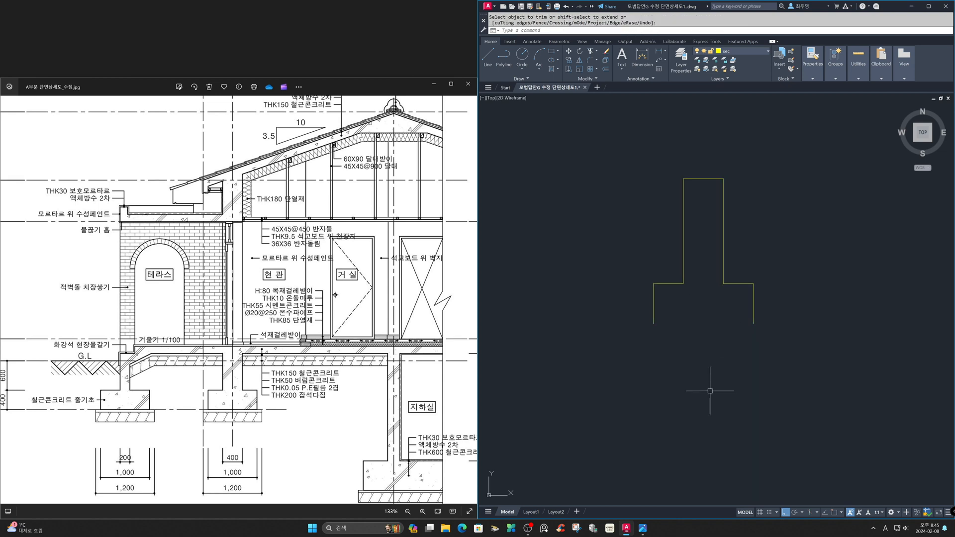
# Close the footing outline with a horizontal base line between the lower ends of its two sides.
pyautogui.write('l')
pyautogui.press('Return')
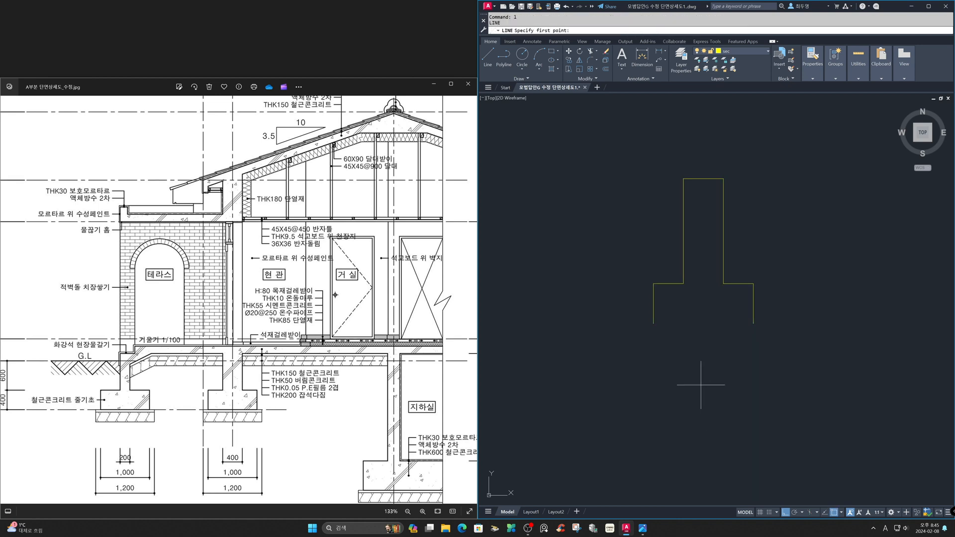
pyautogui.click(654, 323)
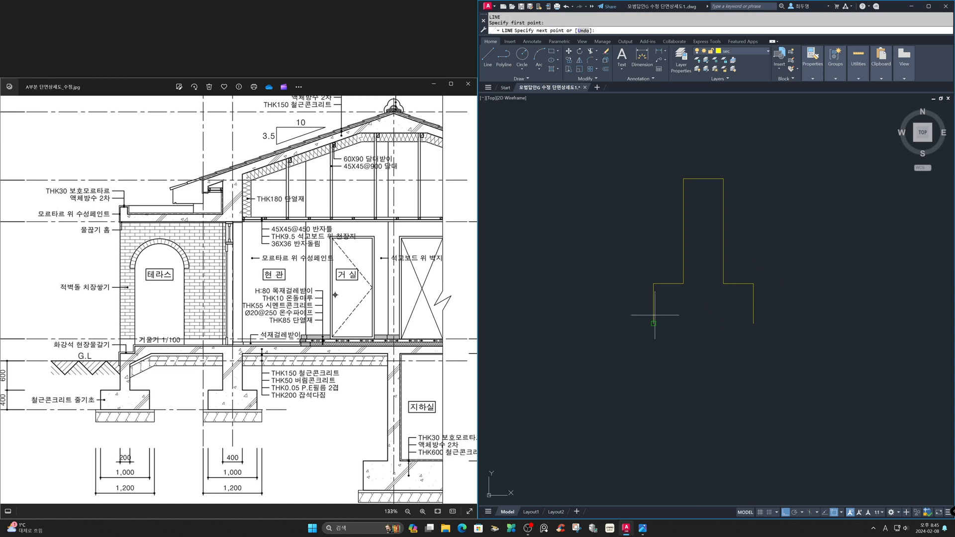
pyautogui.click(754, 323)
pyautogui.press('Return')
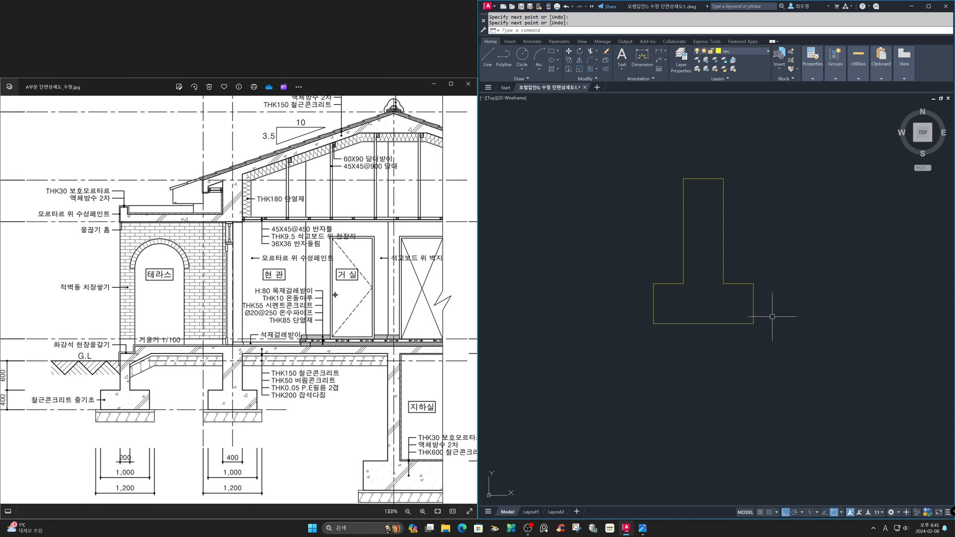
# Make fin the current layer and offset the footing's base line 50 mm downward onto it.
pyautogui.click(755, 52)
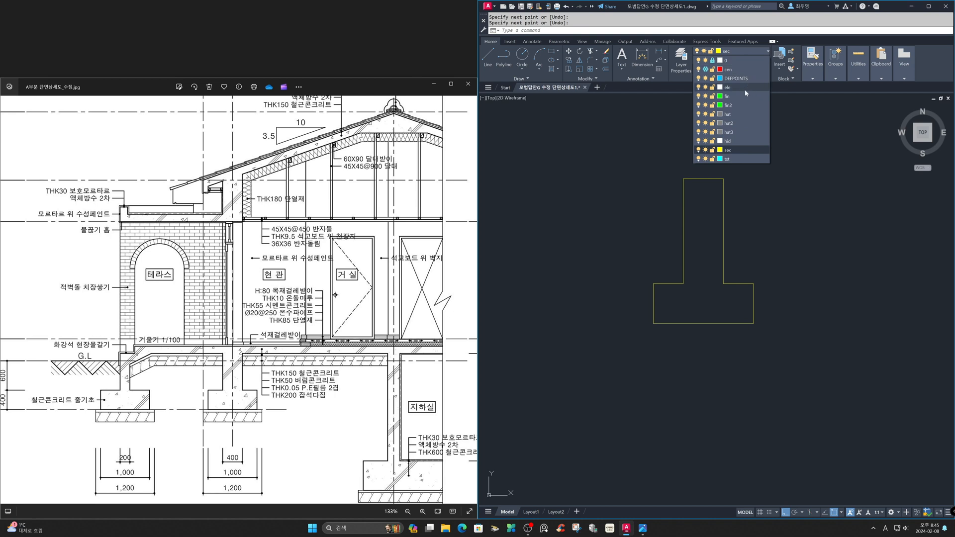
pyautogui.click(709, 91)
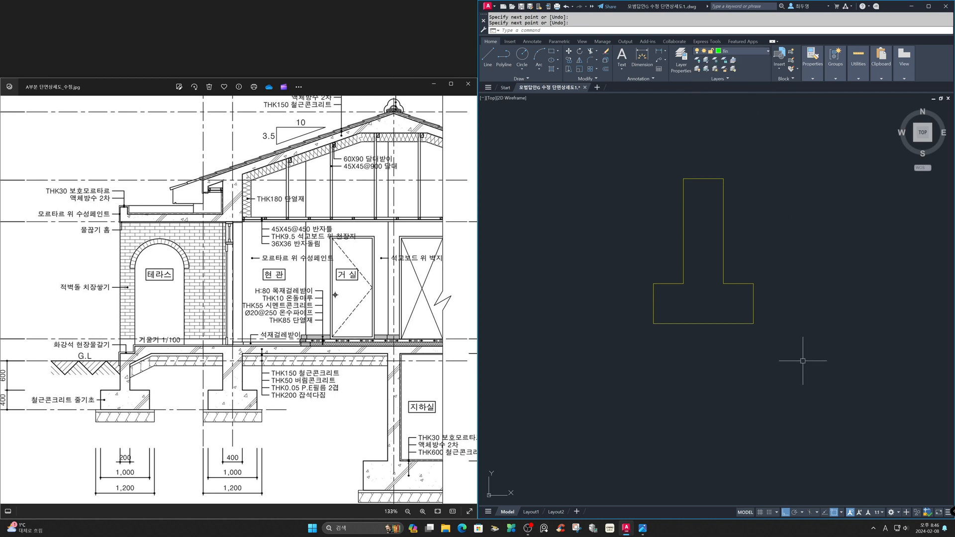
pyautogui.write('o')
pyautogui.press('space')
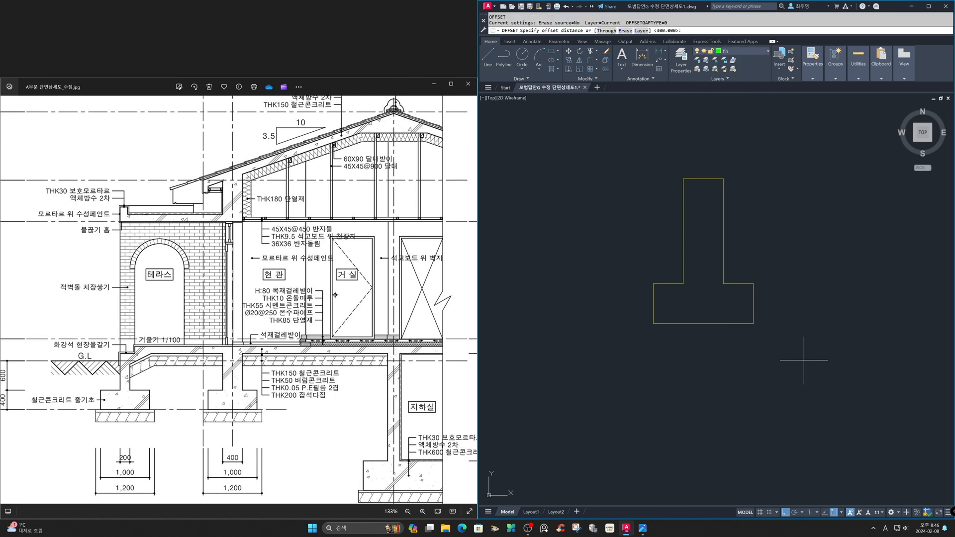
pyautogui.write('50')
pyautogui.press('Return')
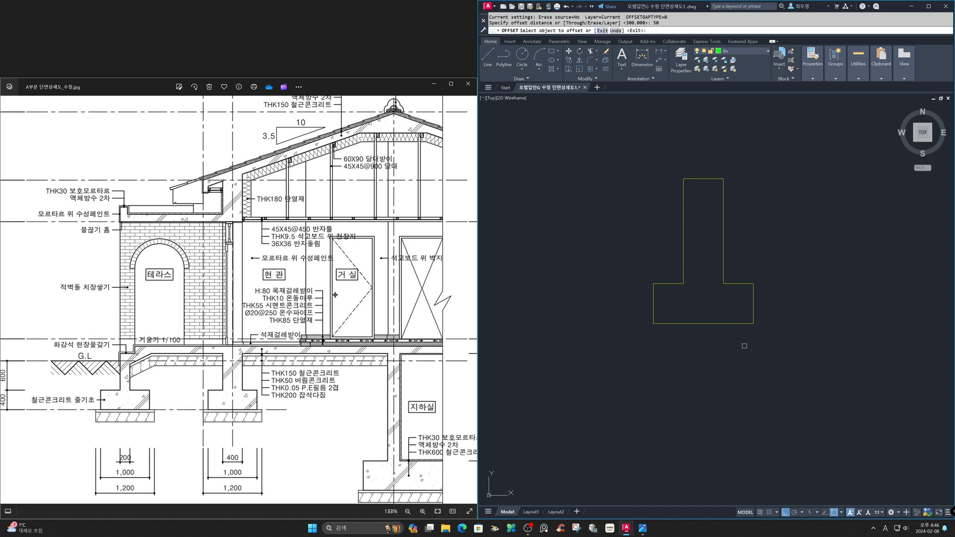
pyautogui.click(721, 325)
pyautogui.click(724, 350)
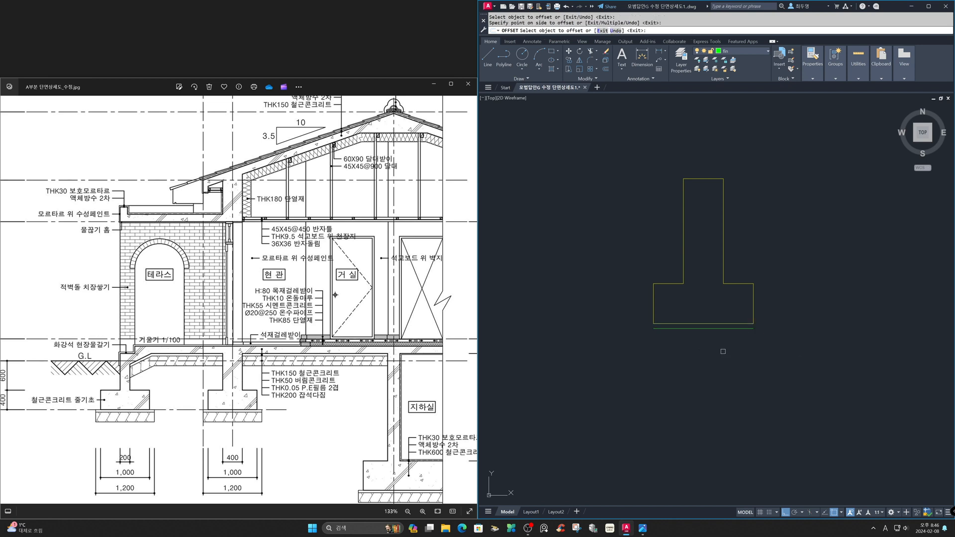
pyautogui.press('F3')
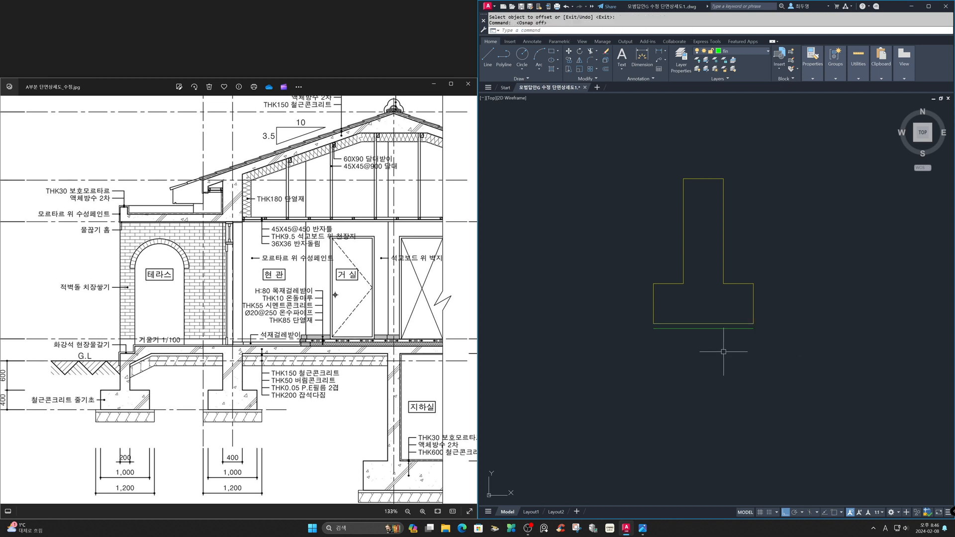
# Offset the green line under the footing 200 mm downward for the rubble layer.
pyautogui.press('Return')
pyautogui.write('2')
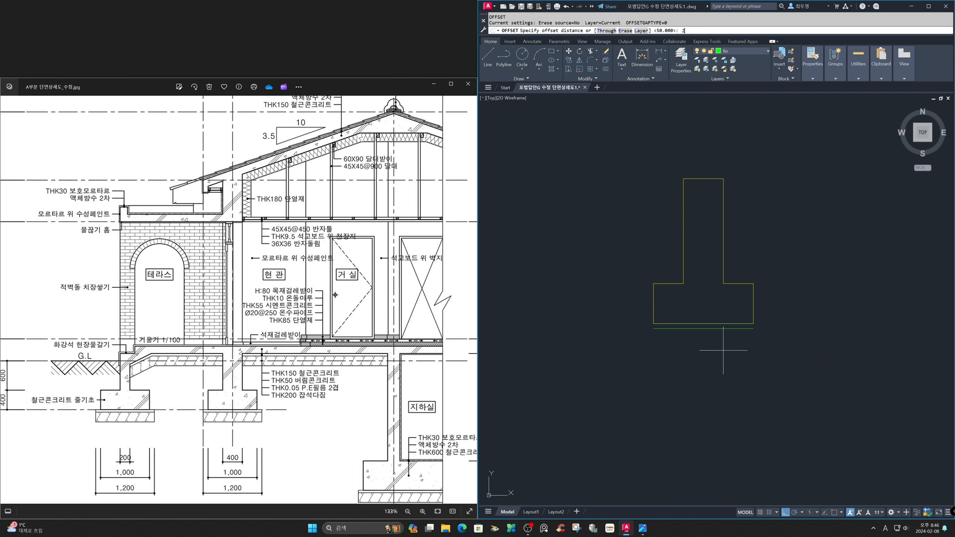
pyautogui.press('Return')
pyautogui.click(718, 329)
pyautogui.click(721, 368)
pyautogui.press('Return')
# Stretch the right ends of both green lines under the footing 100 mm outward.
pyautogui.write('s')
pyautogui.press('Return')
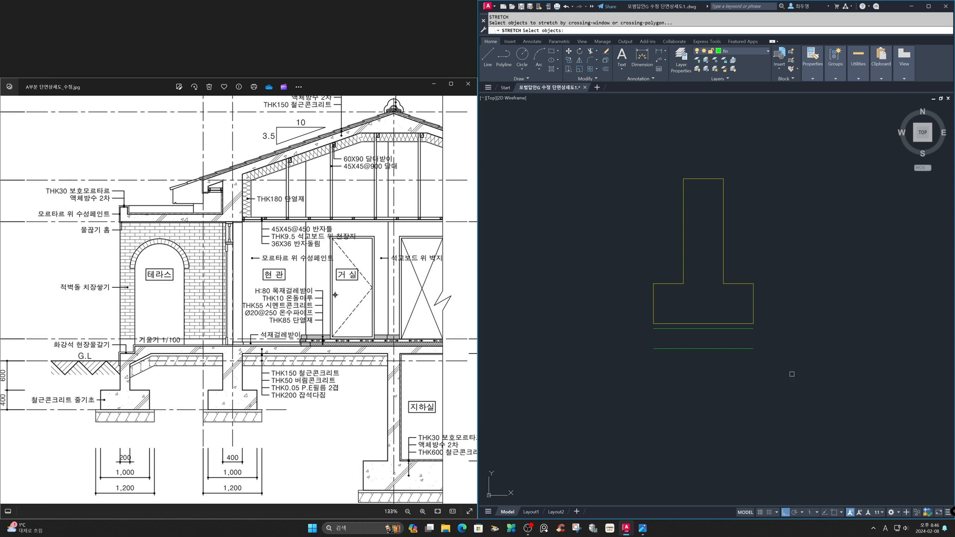
pyautogui.click(793, 377)
pyautogui.click(747, 329)
pyautogui.press('Return')
pyautogui.click(735, 339)
pyautogui.write('100')
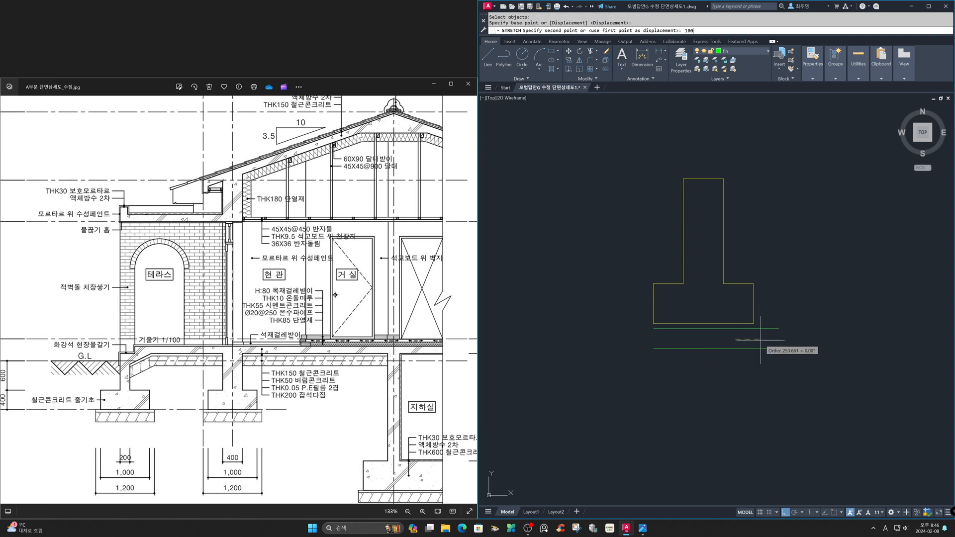
pyautogui.press('Return')
# Stretch the left ends of both green lines 100 mm outward and turn object snap back on.
pyautogui.press('Return')
pyautogui.click(683, 382)
pyautogui.click(645, 330)
pyautogui.press('Return')
pyautogui.click(686, 369)
pyautogui.write('1')
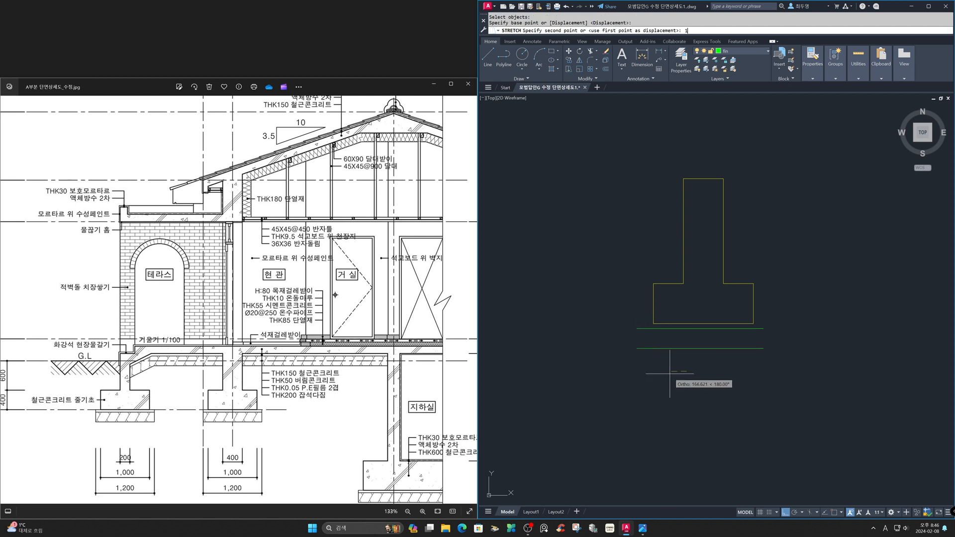
pyautogui.write('00')
pyautogui.press('Return')
pyautogui.press('F3')
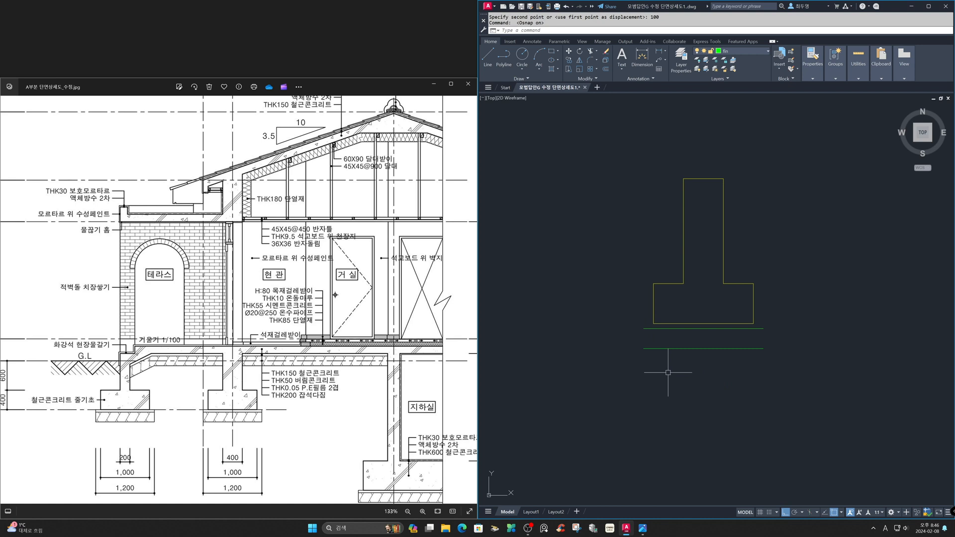
# Draw the left edge of the base layers from the lowest green line's end up to the footing's base level.
pyautogui.write('l')
pyautogui.press('Return')
pyautogui.click(644, 348)
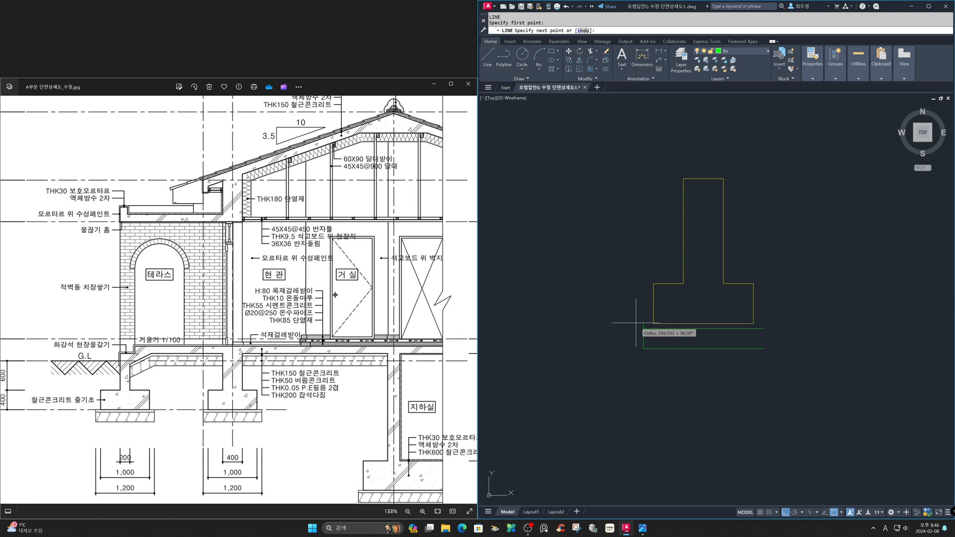
pyautogui.press('F11')
pyautogui.click(644, 324)
pyautogui.press('Return')
# Draw lines from the footing's lower right corner outward and down to the lowest green line, closing the right end of the base layers.
pyautogui.press('Return')
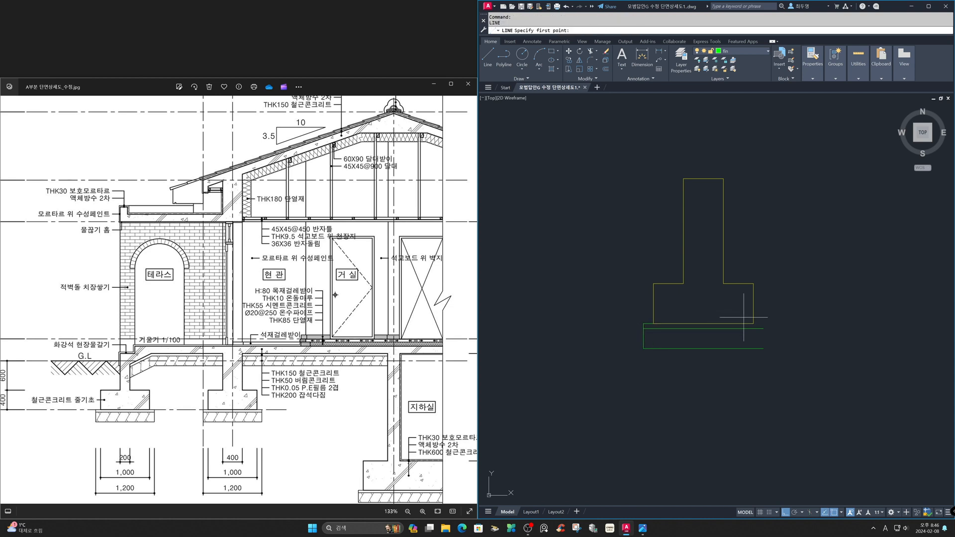
pyautogui.click(753, 324)
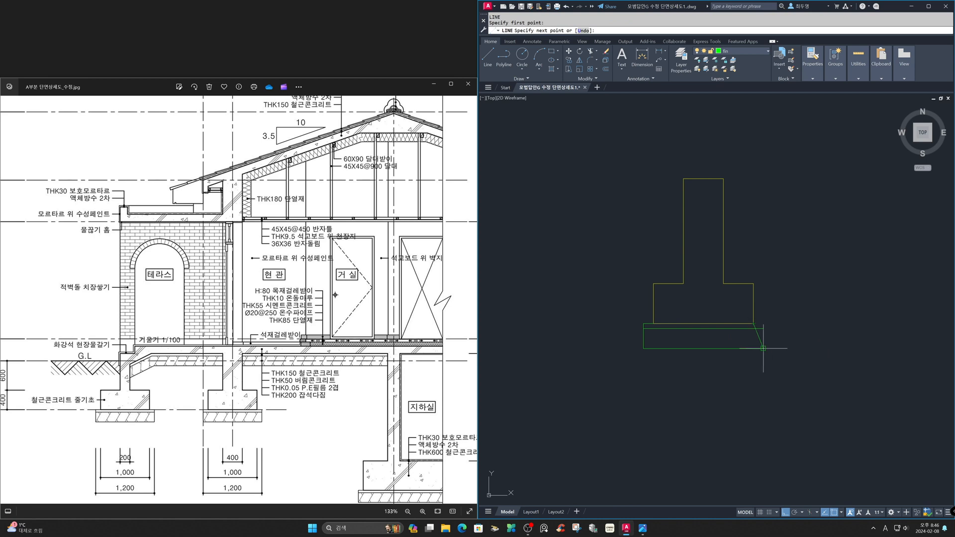
pyautogui.click(764, 324)
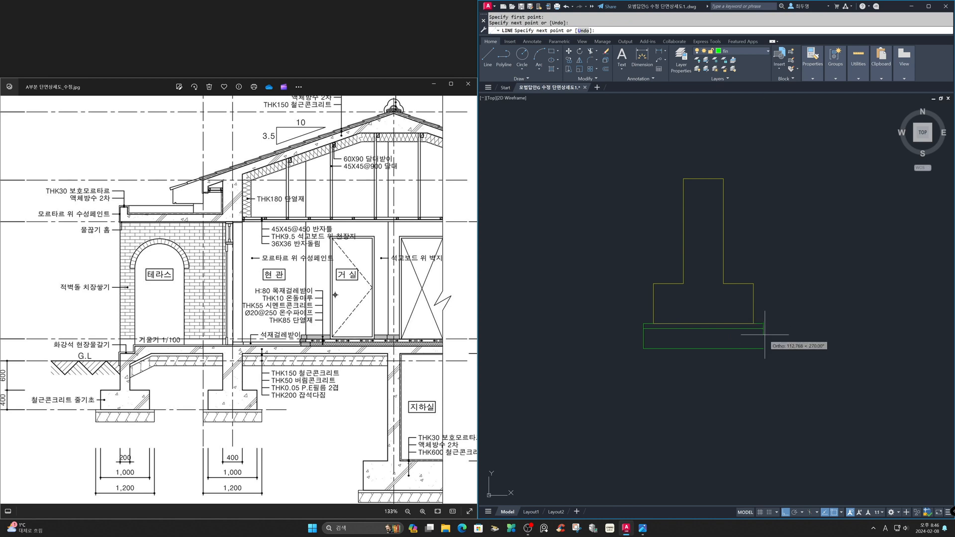
pyautogui.press('Return')
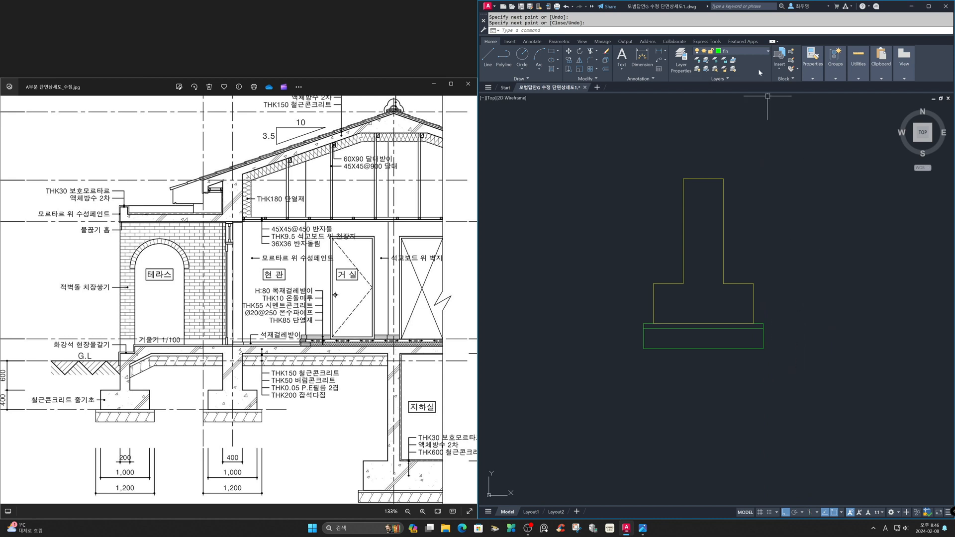
# Thaw the cen layer and restore the previous view of the whole section.
pyautogui.click(757, 55)
pyautogui.click(706, 70)
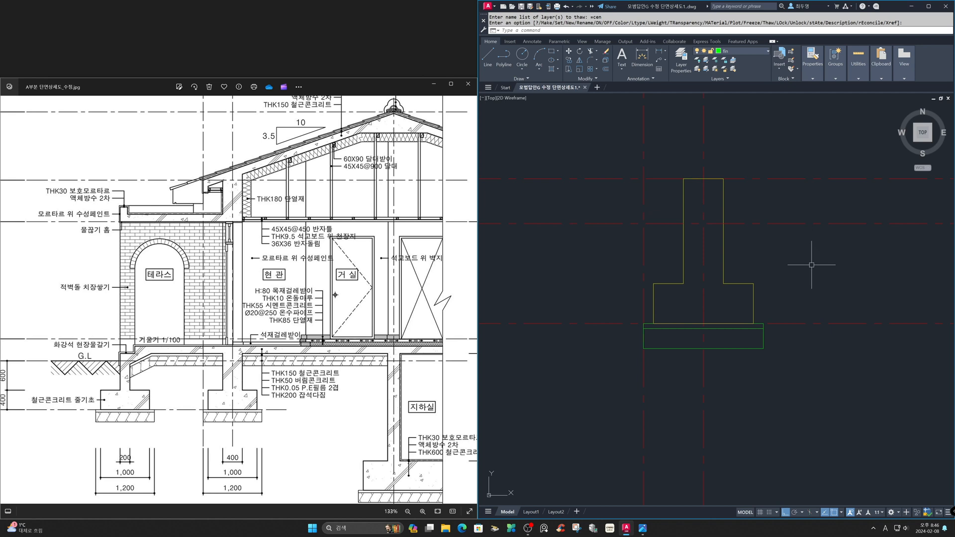
pyautogui.write('z')
pyautogui.press('space')
pyautogui.write('p')
pyautogui.press('Return')
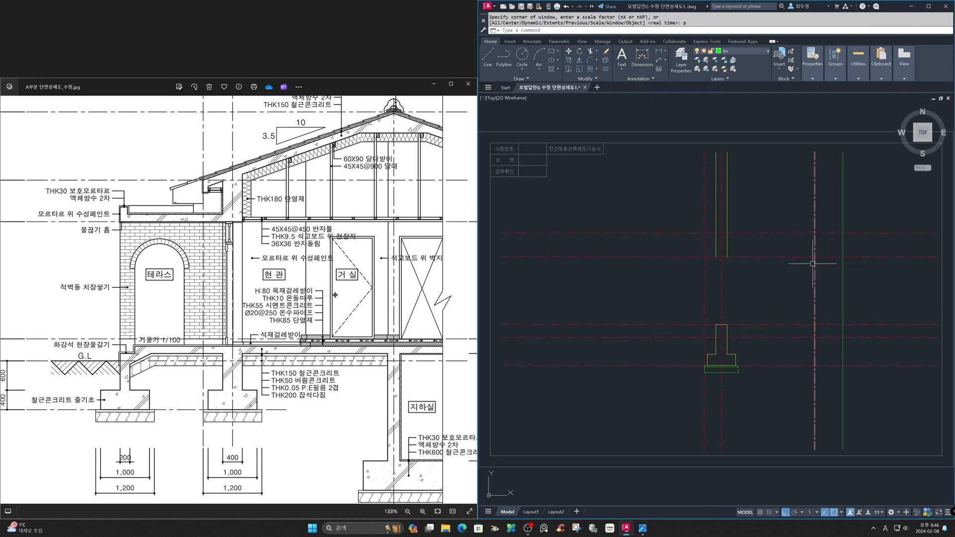
# Make sec the current layer and draw a line joining the lower ends of the two upper wall lines.
pyautogui.click(760, 53)
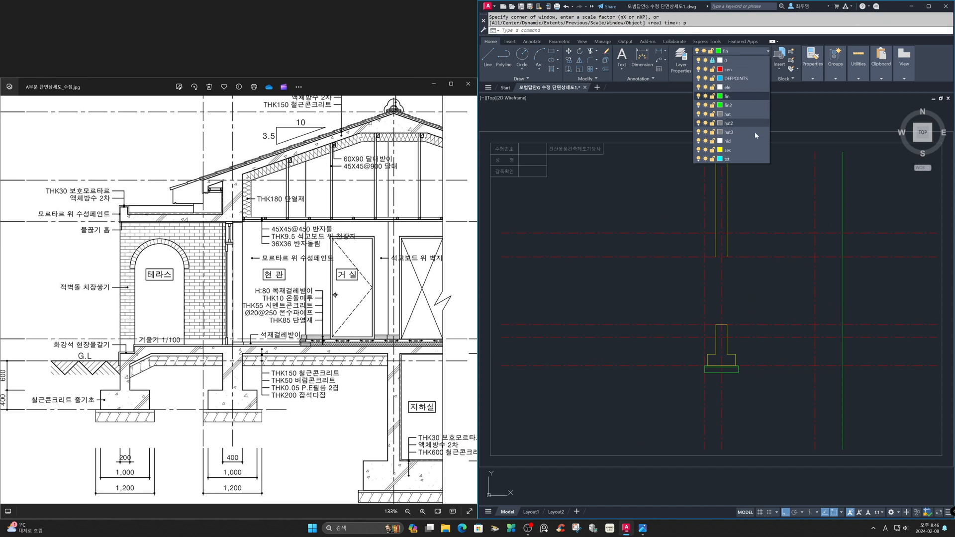
pyautogui.click(737, 150)
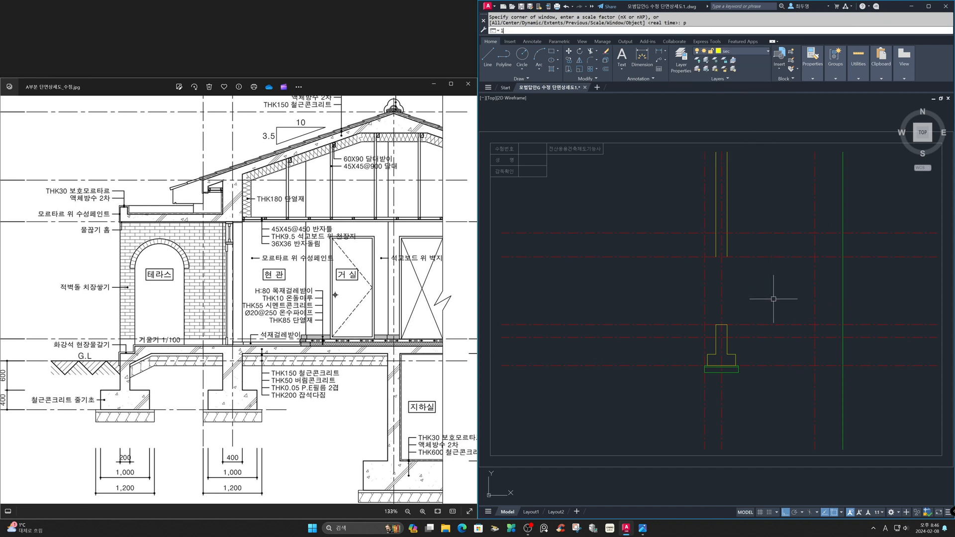
pyautogui.press('Return')
pyautogui.click(716, 257)
pyautogui.click(728, 257)
pyautogui.press('Return')
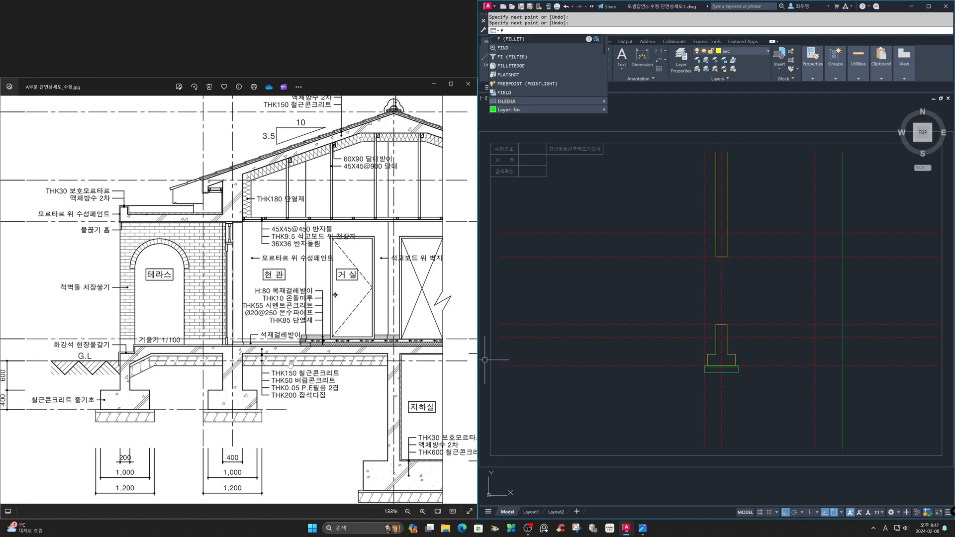
# Examine the house floor plan and the requirements sheet for the roof conditions.
pyautogui.scroll(-3, 291, 364)
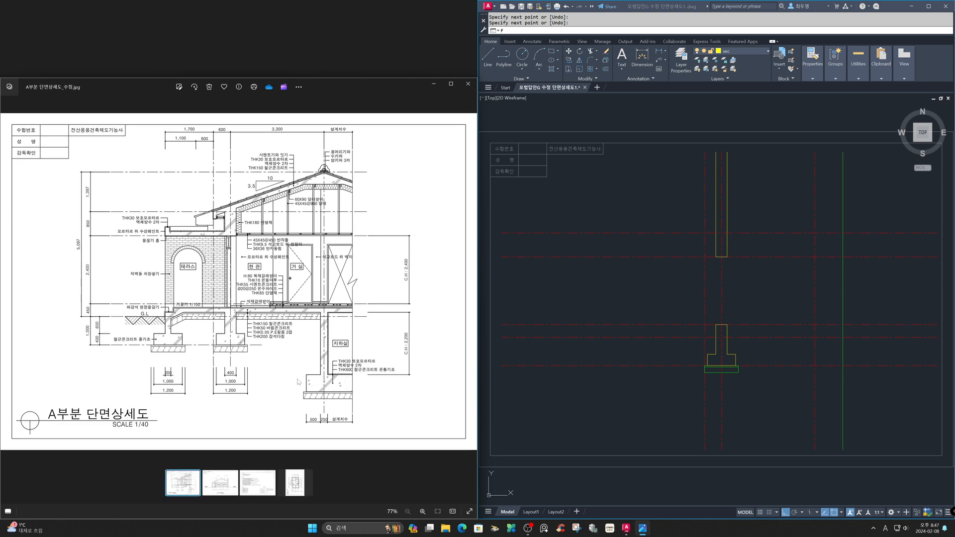
pyautogui.click(299, 485)
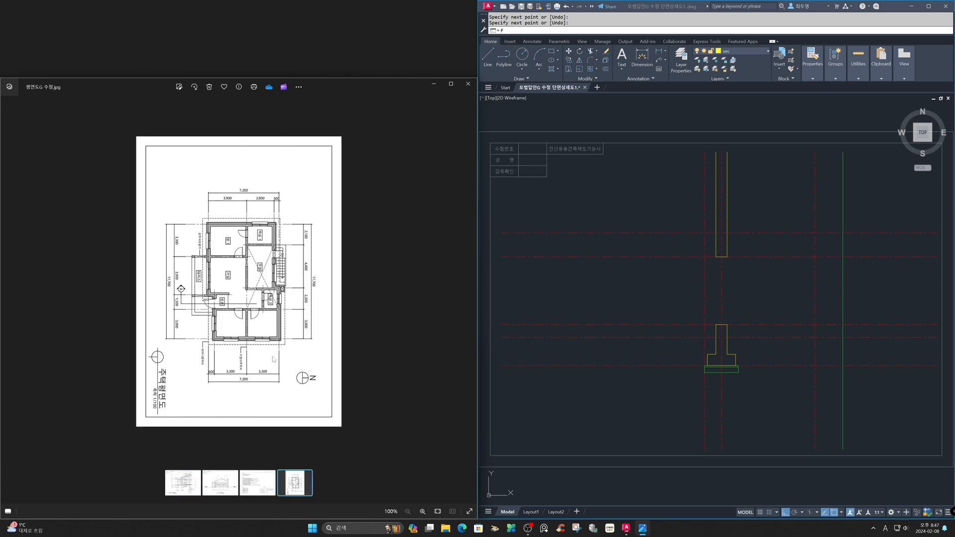
pyautogui.scroll(4, 246, 316)
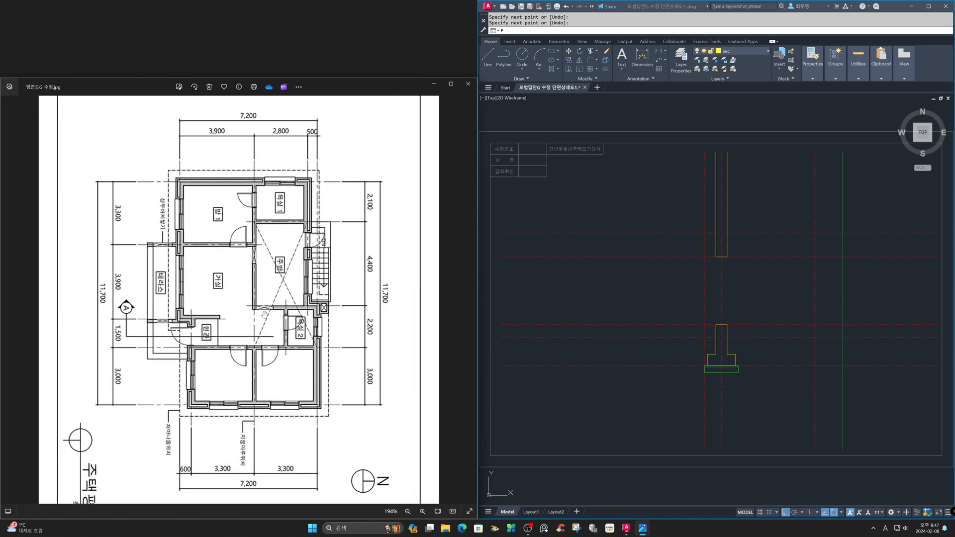
pyautogui.scroll(-1, 259, 299)
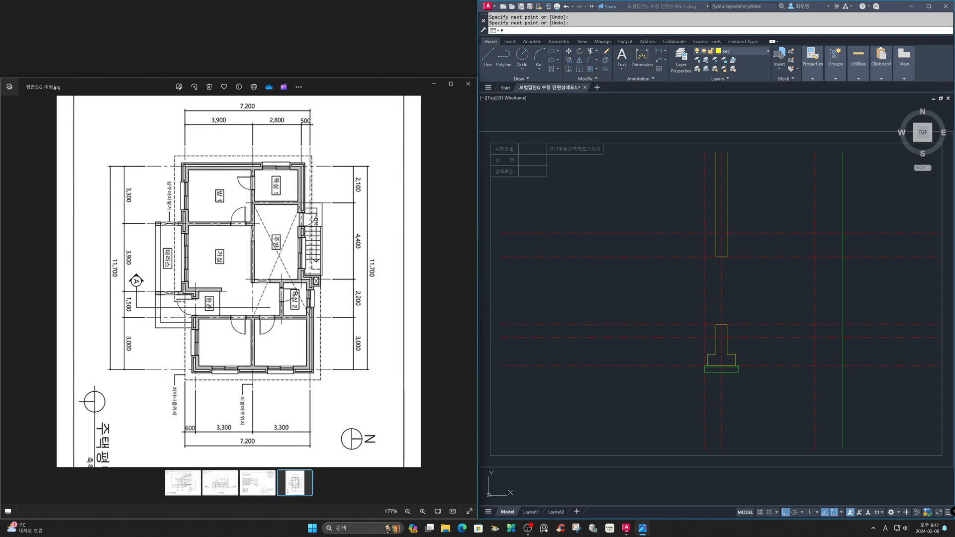
pyautogui.press('Left')
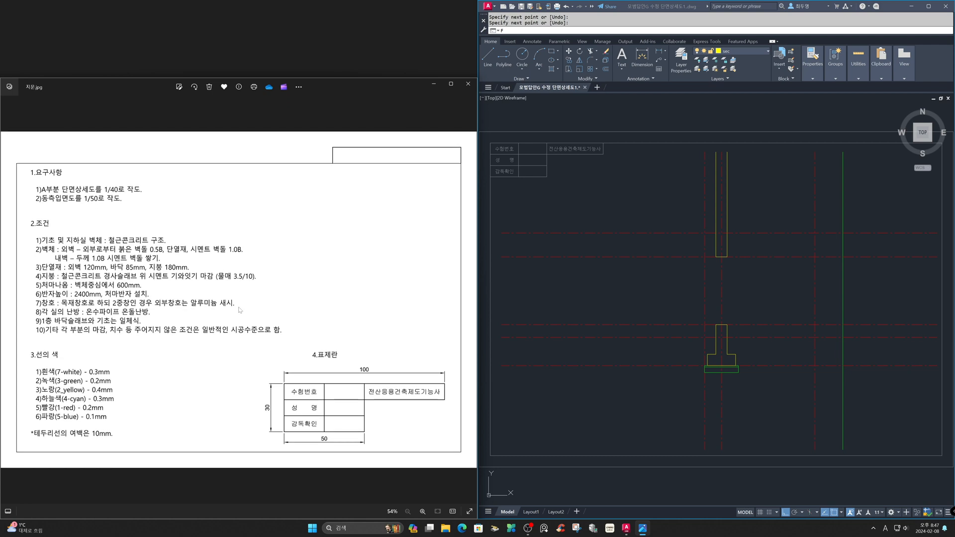
pyautogui.click(578, 282)
pyautogui.press('Escape')
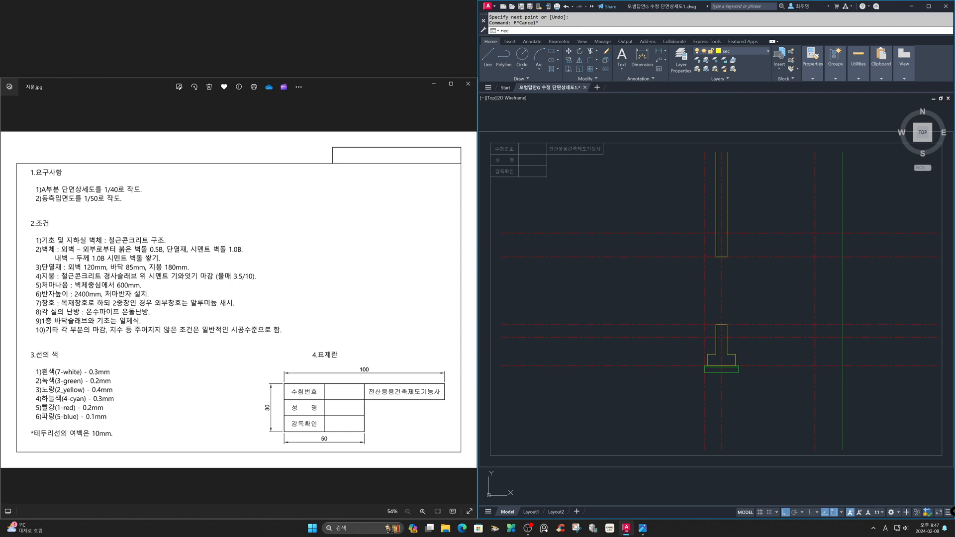
# Draw a 1000 by 350 rectangle in the empty area beside the upper wall as a roof slope guide.
pyautogui.write('rec')
pyautogui.press('Return')
pyautogui.click(621, 211)
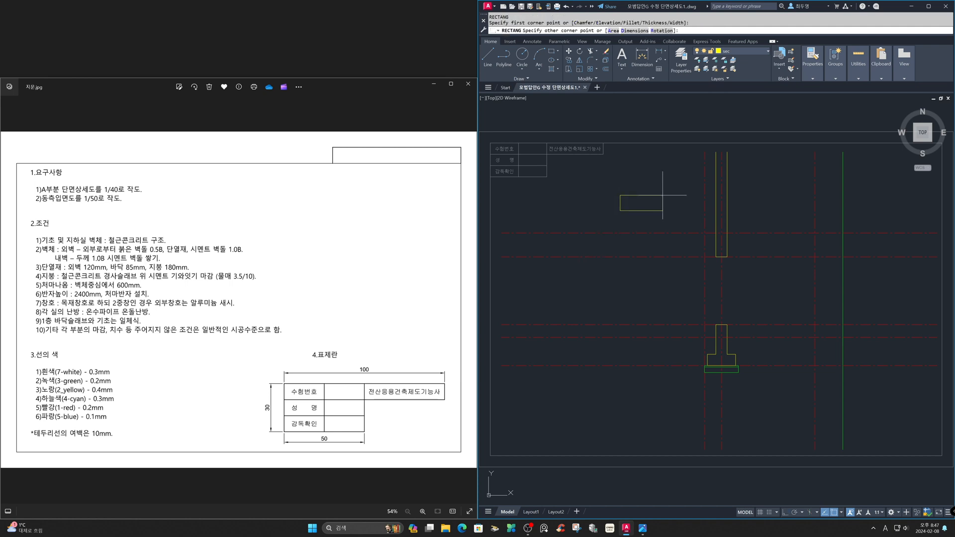
pyautogui.write('d')
pyautogui.press('Return')
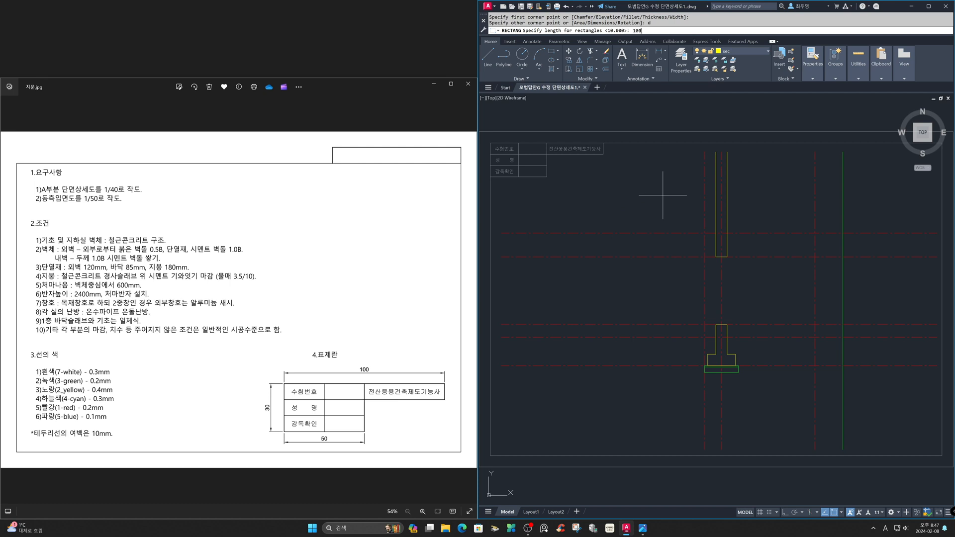
pyautogui.write('1000')
pyautogui.press('Return')
pyautogui.write('350')
pyautogui.press('Return')
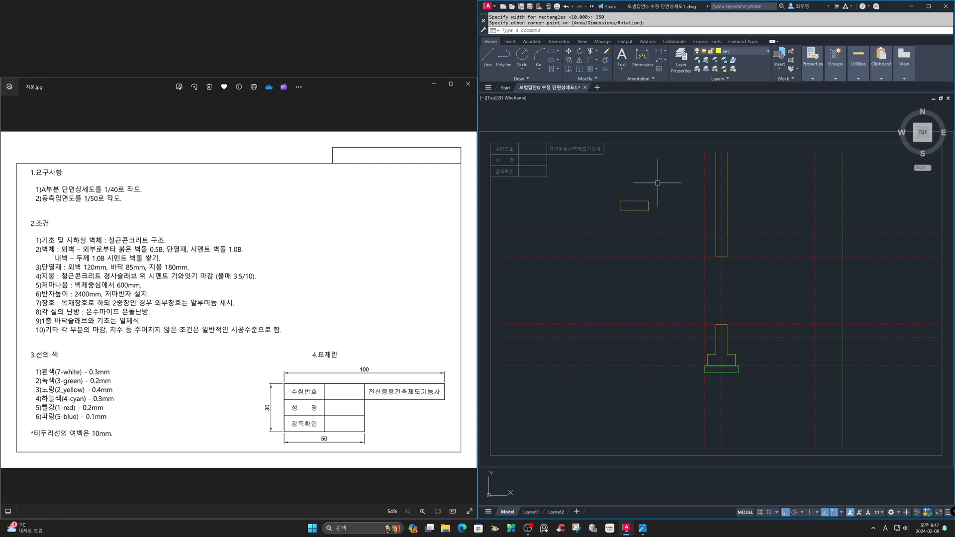
# Turn off ortho and object snap tracking and draw a construction line through the slope rectangle's lower left and upper right corners.
pyautogui.press('F8')
pyautogui.press('F11')
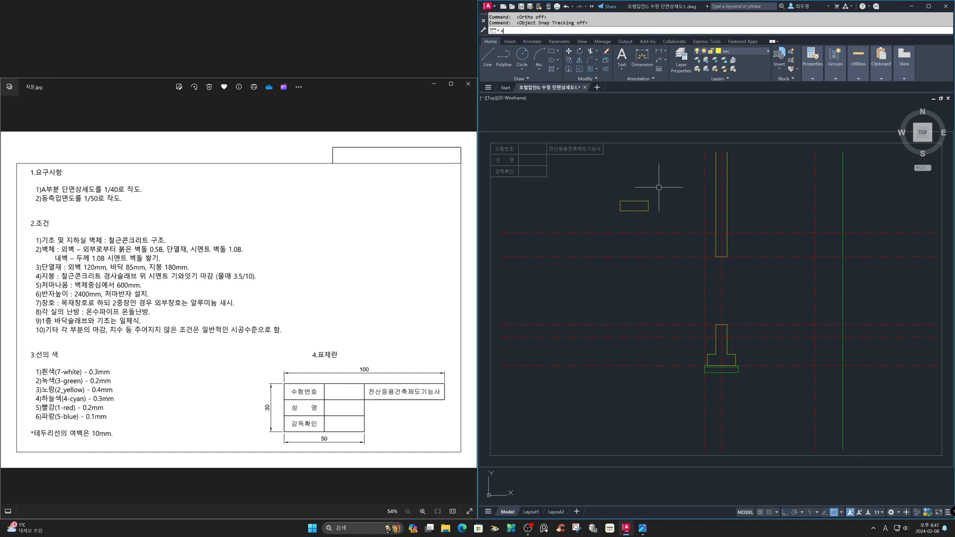
pyautogui.press('Return')
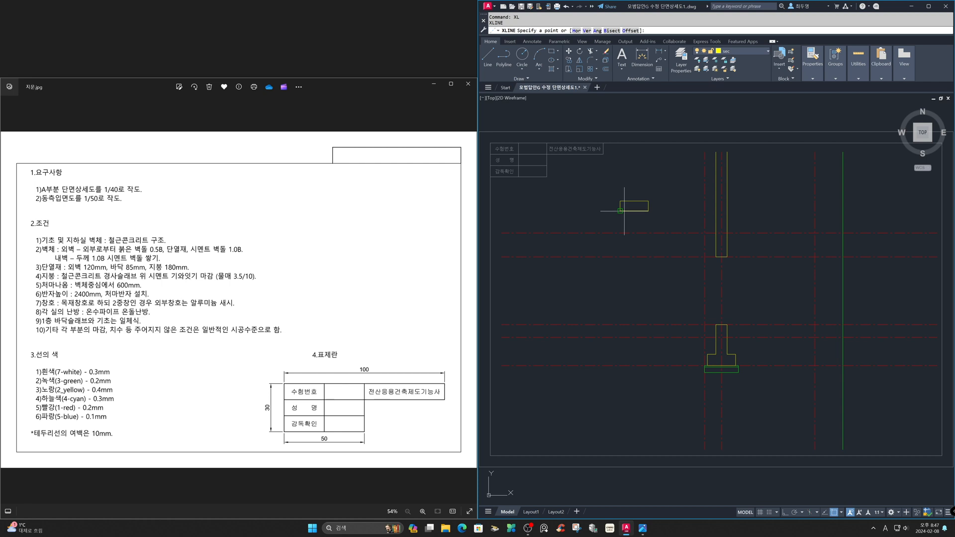
pyautogui.click(648, 202)
pyautogui.click(648, 204)
pyautogui.press('Return')
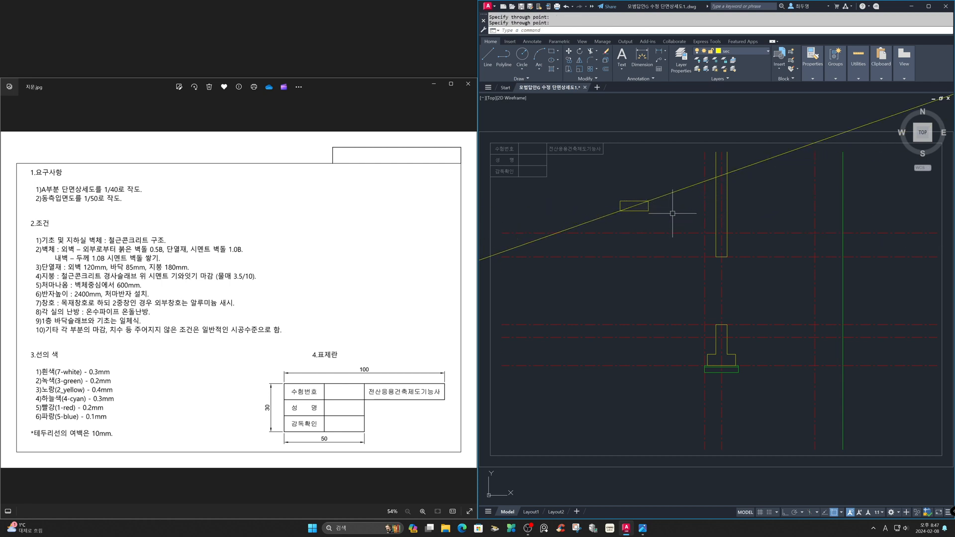
# Move the sloped construction line from the rectangle's upper right corner to the intersection of the leftmost vertical and uppermost horizontal centerlines.
pyautogui.write('m')
pyautogui.press('Return')
pyautogui.click(677, 200)
pyautogui.click(668, 193)
pyautogui.press('Return')
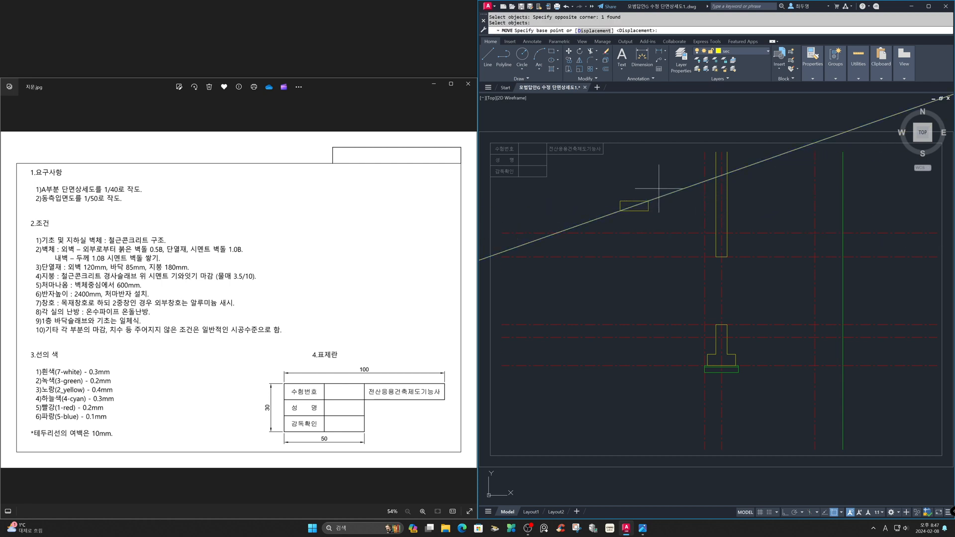
pyautogui.click(648, 201)
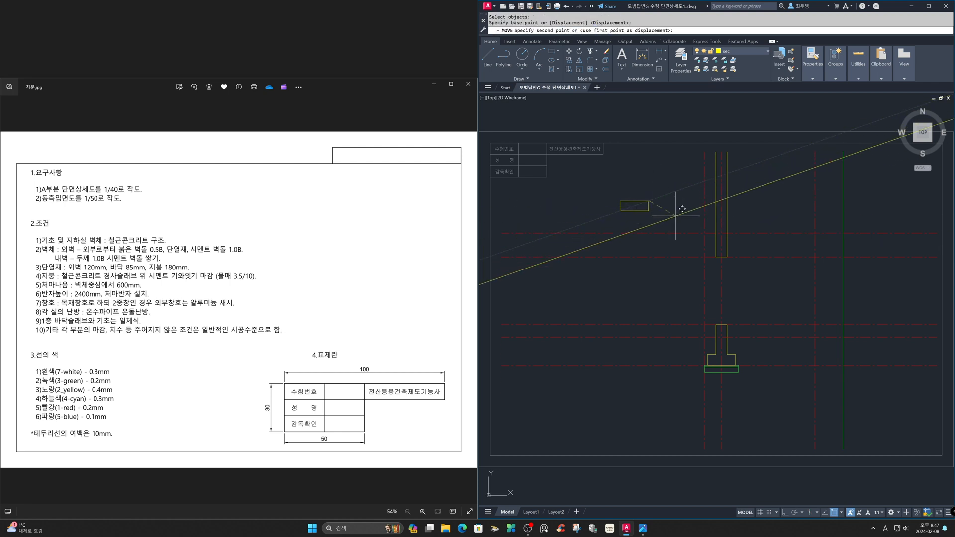
pyautogui.click(702, 232)
# Move the slope guide rectangle out of the drawing, above the sheet border.
pyautogui.write('m')
pyautogui.press('Return')
pyautogui.click(637, 210)
pyautogui.press('Return')
pyautogui.click(670, 209)
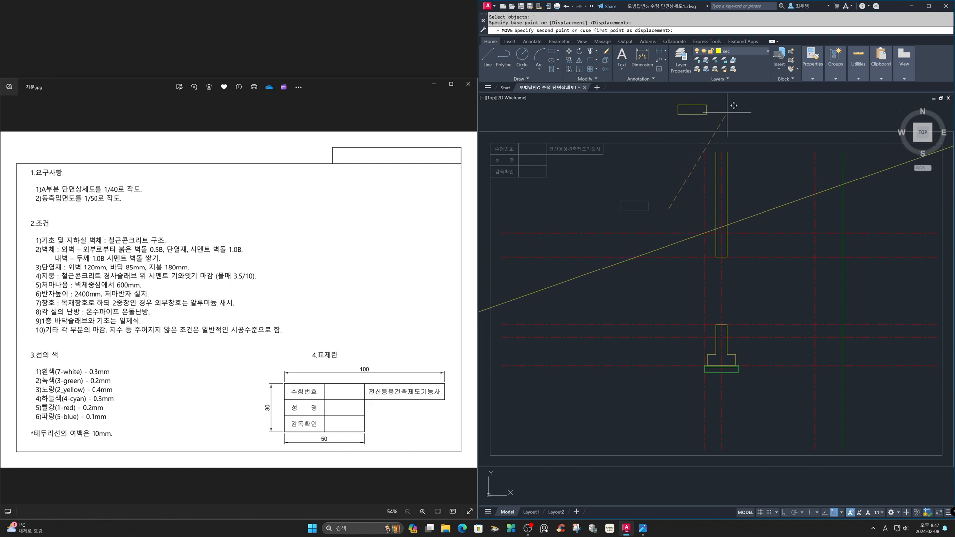
pyautogui.click(737, 104)
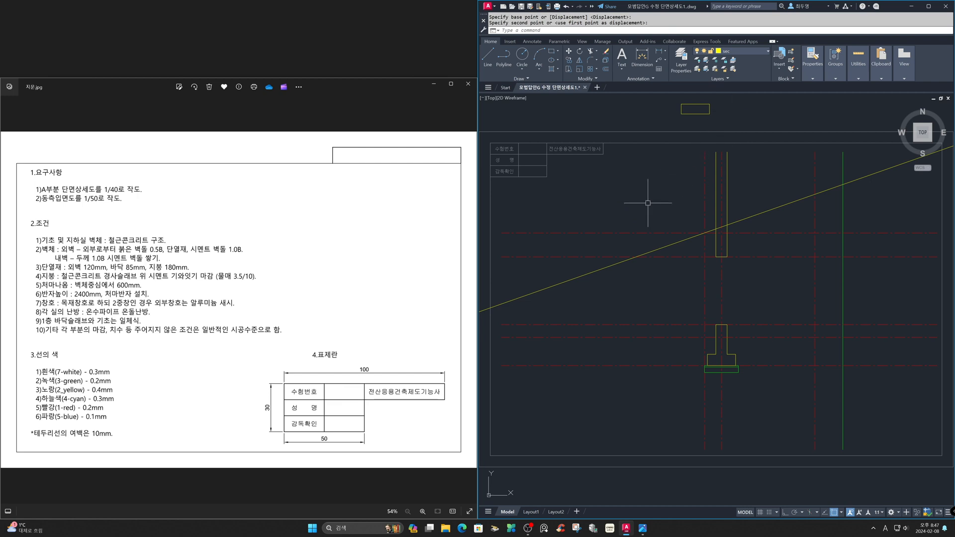
# Bring up the house floor plan and examine its eave outline and dimensions around section A.
pyautogui.click(294, 289)
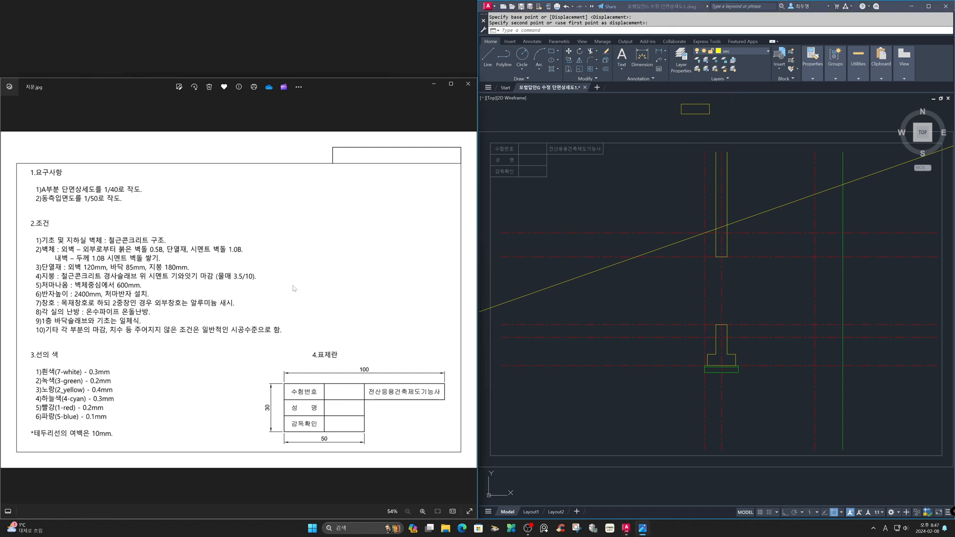
pyautogui.click(294, 289)
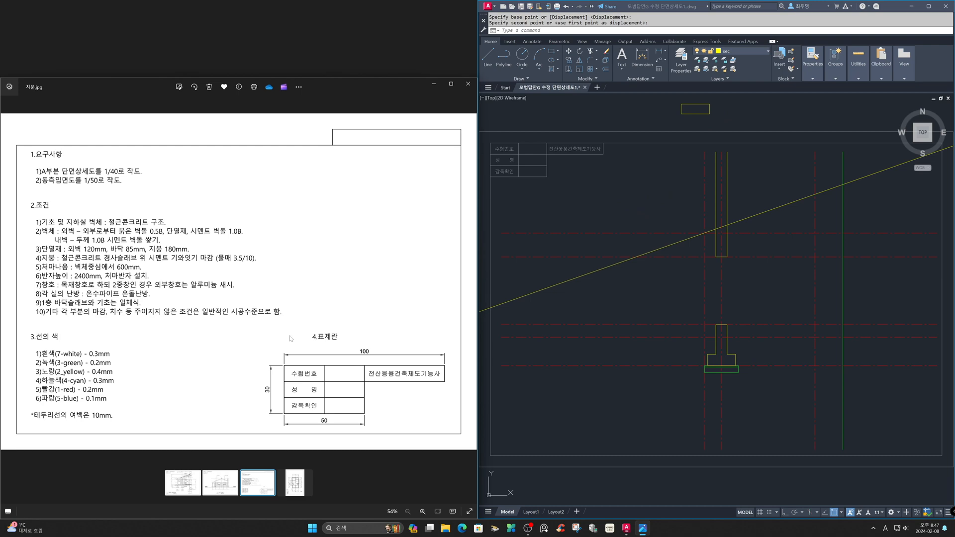
pyautogui.click(295, 478)
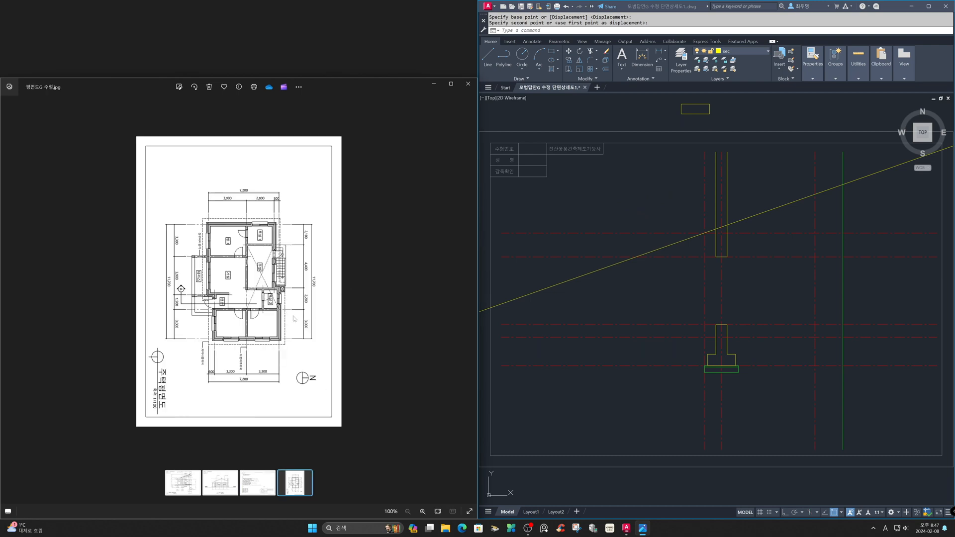
pyautogui.scroll(5, 294, 319)
pyautogui.moveTo(278, 301); pyautogui.dragTo(305, 271)
pyautogui.click(656, 305)
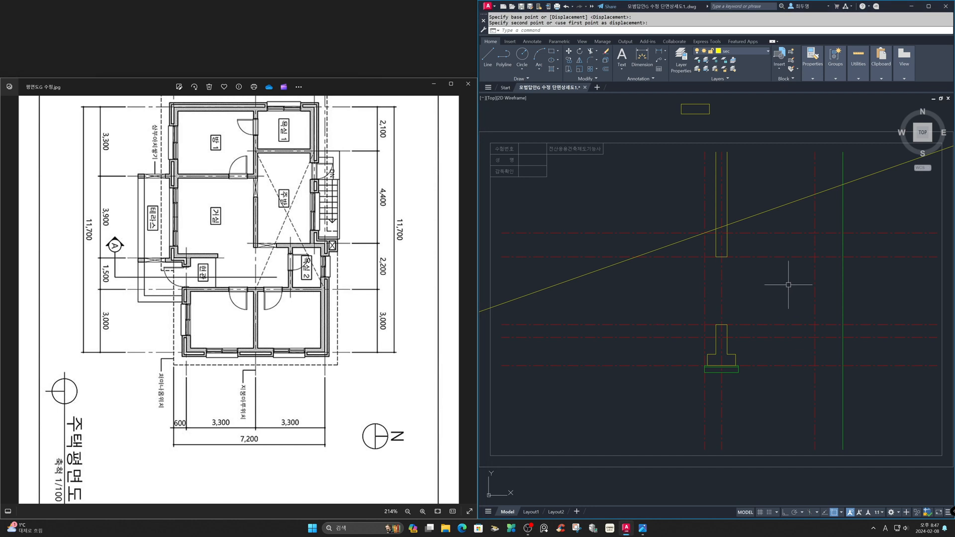
# Turn off object snap and offset the sloped roof line 150 mm downward.
pyautogui.press('F3')
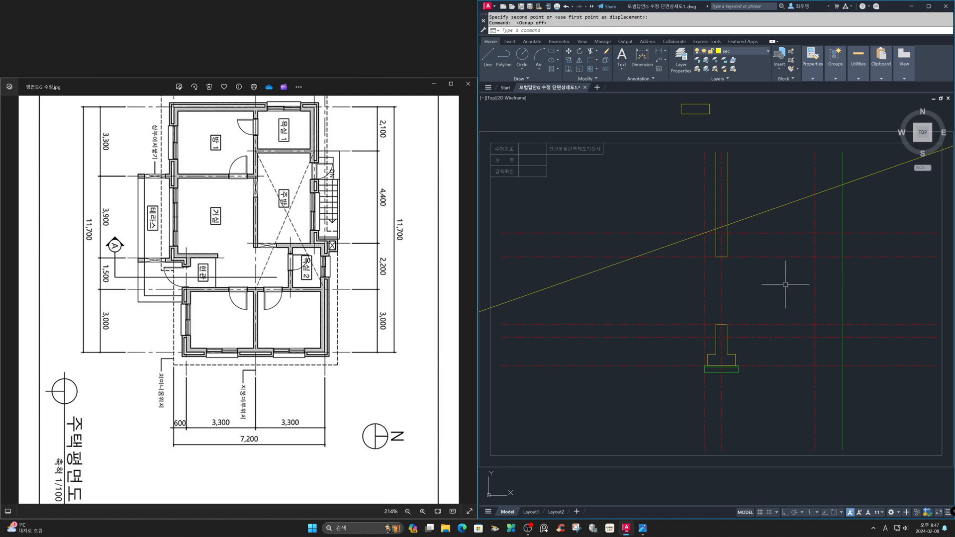
pyautogui.write('o')
pyautogui.press('space')
pyautogui.write('150')
pyautogui.press('space')
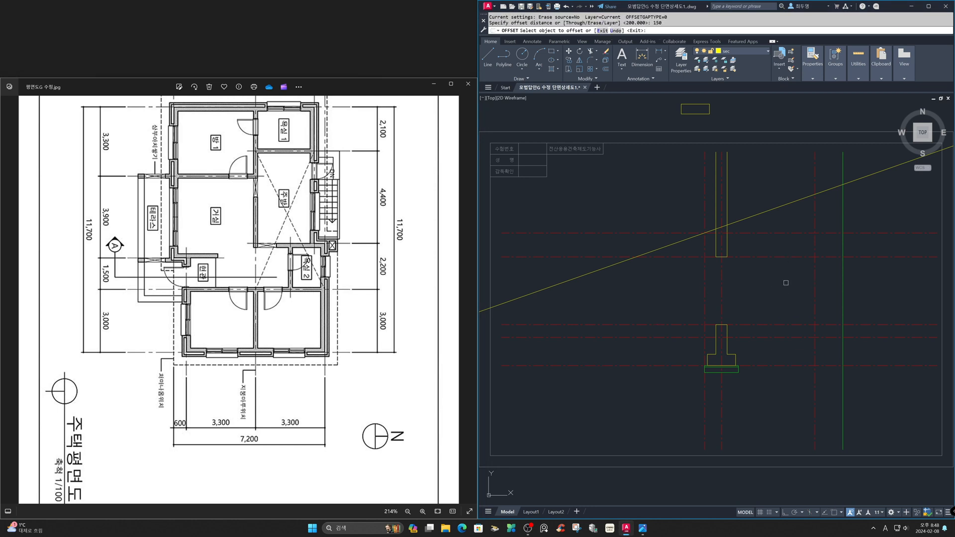
pyautogui.click(771, 218)
pyautogui.click(800, 298)
pyautogui.press('space')
# Offset the leftmost vertical centerline 600 mm outward onto the sec layer to mark the eave end.
pyautogui.press('space')
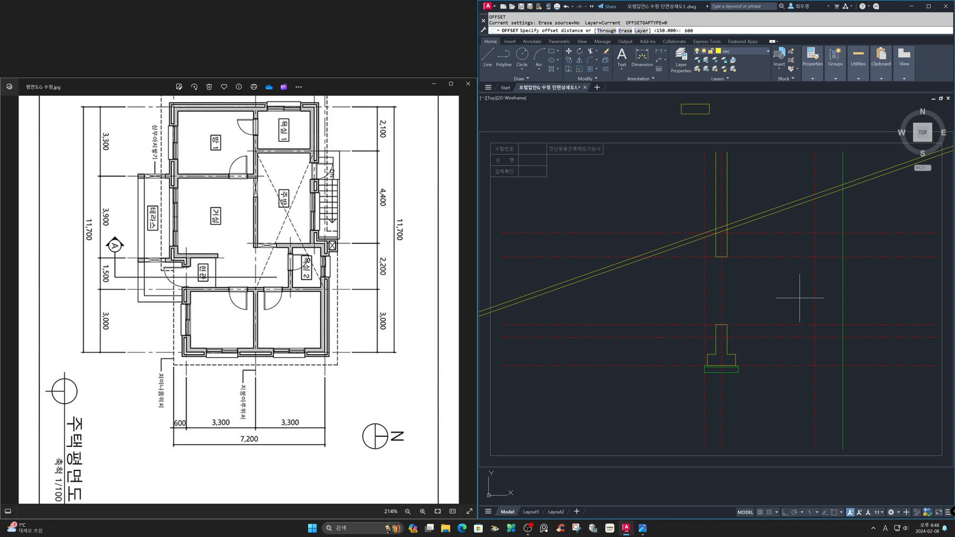
pyautogui.write('600')
pyautogui.press('space')
pyautogui.click(705, 295)
pyautogui.click(664, 296)
pyautogui.press('space')
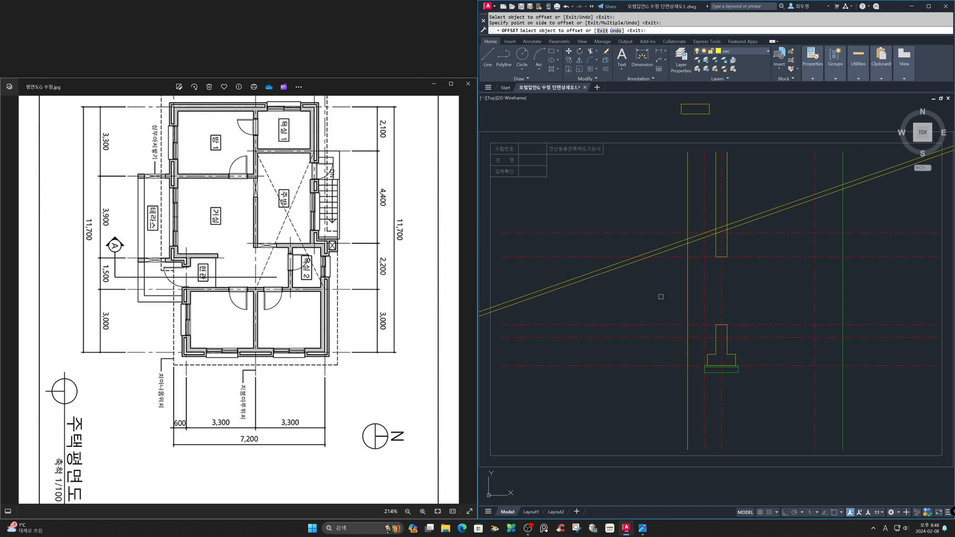
# Trim both sloped roof lines to the stretch between the eave-end line and the ridge centerline.
pyautogui.press('space')
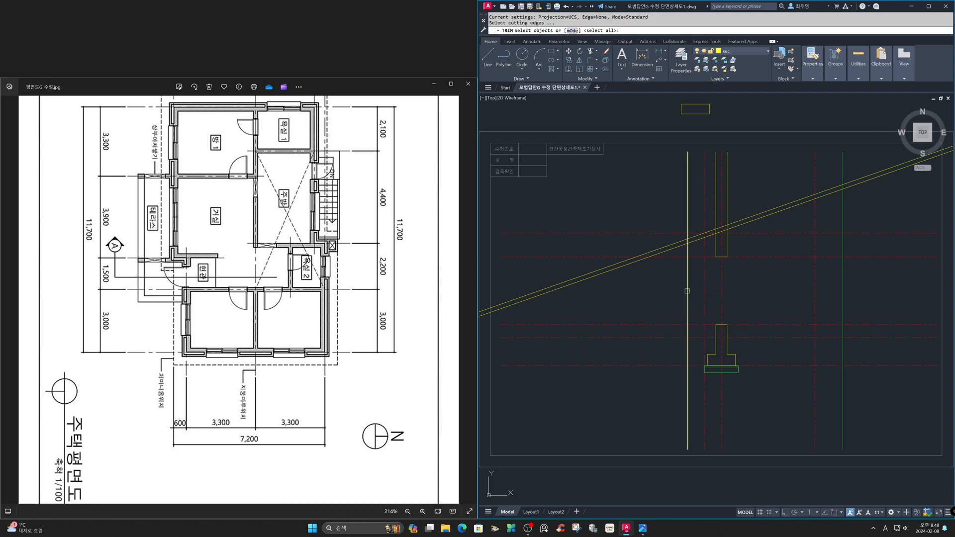
pyautogui.click(687, 291)
pyautogui.click(815, 285)
pyautogui.press('space')
pyautogui.click(831, 215)
pyautogui.click(826, 183)
pyautogui.click(590, 261)
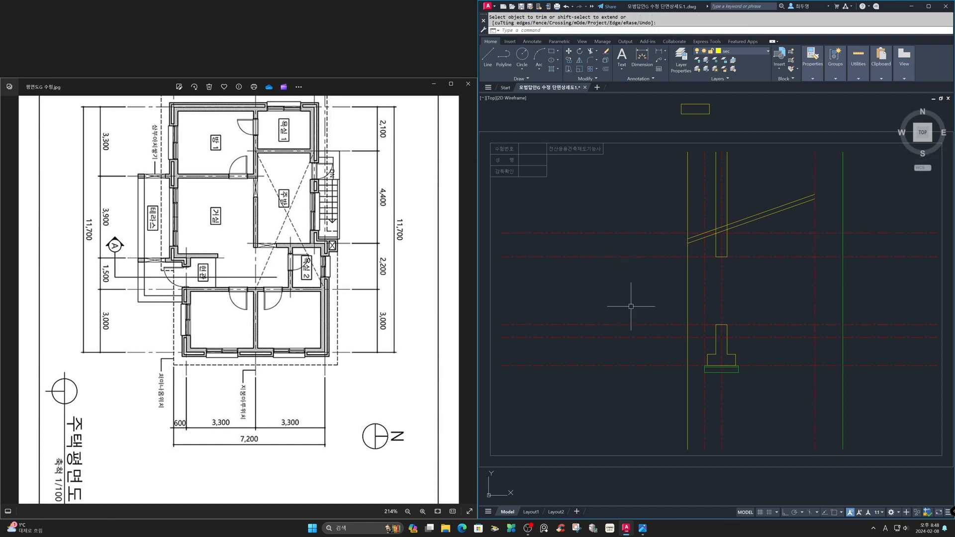
# Erase the vertical eave-end guide line.
pyautogui.write('e')
pyautogui.press('space')
pyautogui.click(688, 294)
pyautogui.press('space')
# Turn on object snap and ortho, then mirror both sloped roof lines about the vertical ridge centerline, keeping the originals.
pyautogui.press('F3')
pyautogui.press('F8')
pyautogui.write('m')
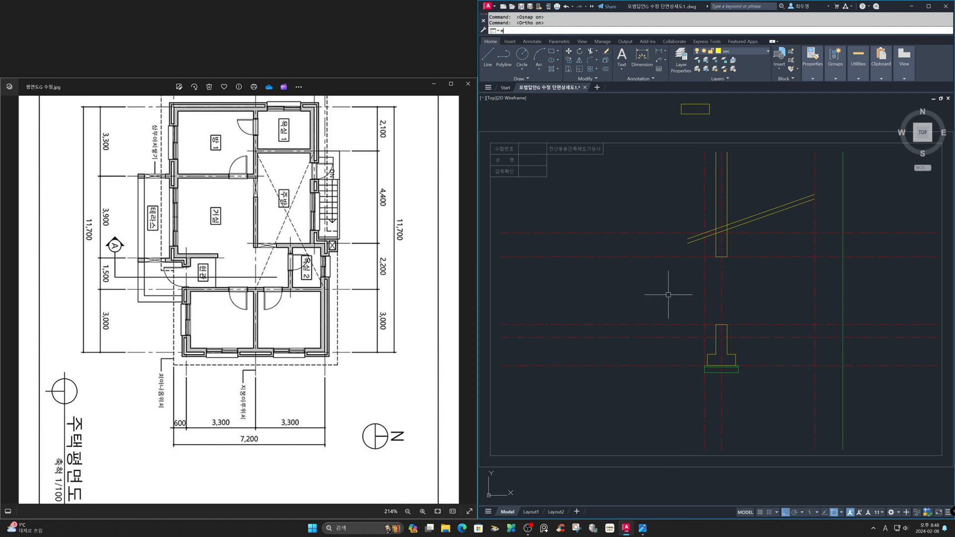
pyautogui.write('i')
pyautogui.press('space')
pyautogui.click(804, 215)
pyautogui.click(789, 188)
pyautogui.press('space')
pyautogui.click(815, 194)
pyautogui.click(781, 301)
pyautogui.press('space')
# Trim the mirrored roof lines and horizontal centerlines beyond the green vertical boundary line.
pyautogui.write('tr')
pyautogui.press('space')
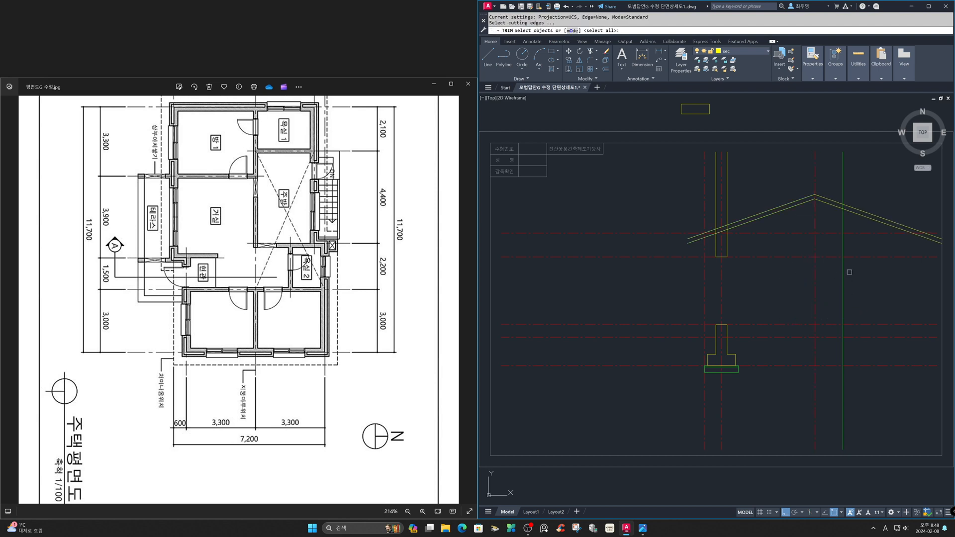
pyautogui.click(843, 271)
pyautogui.press('space')
pyautogui.click(903, 402)
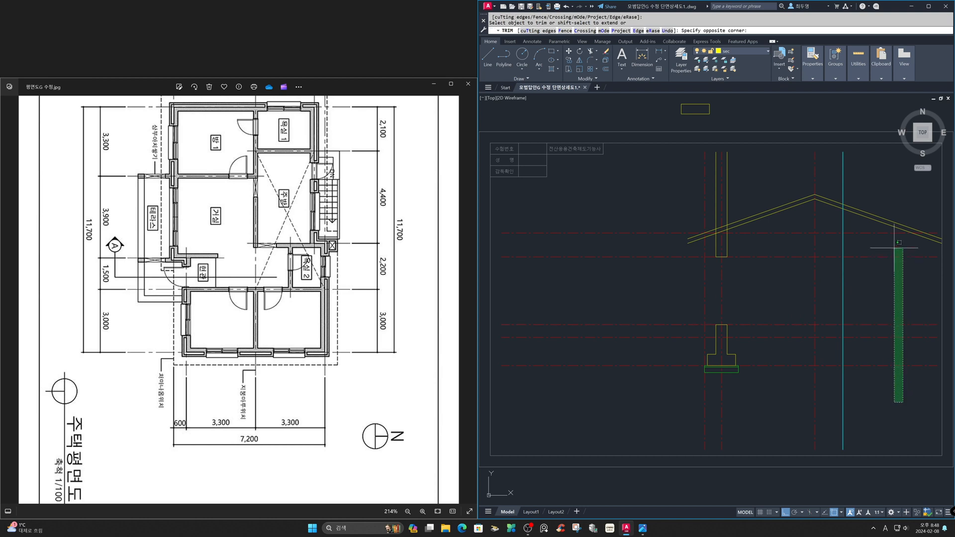
pyautogui.click(890, 214)
pyautogui.press('space')
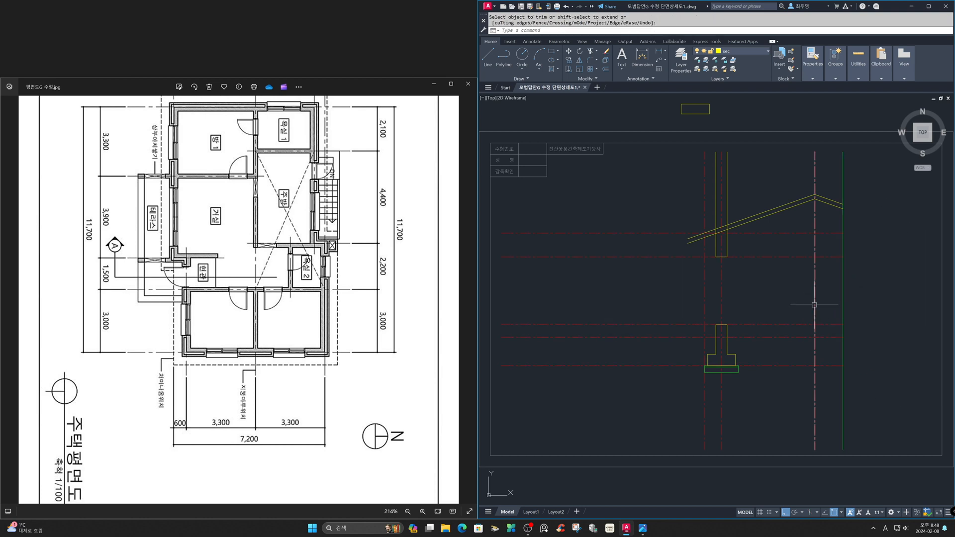
# Bring up the part A section detail and examine its eave and roof around the wall head.
pyautogui.write('z')
pyautogui.press('space')
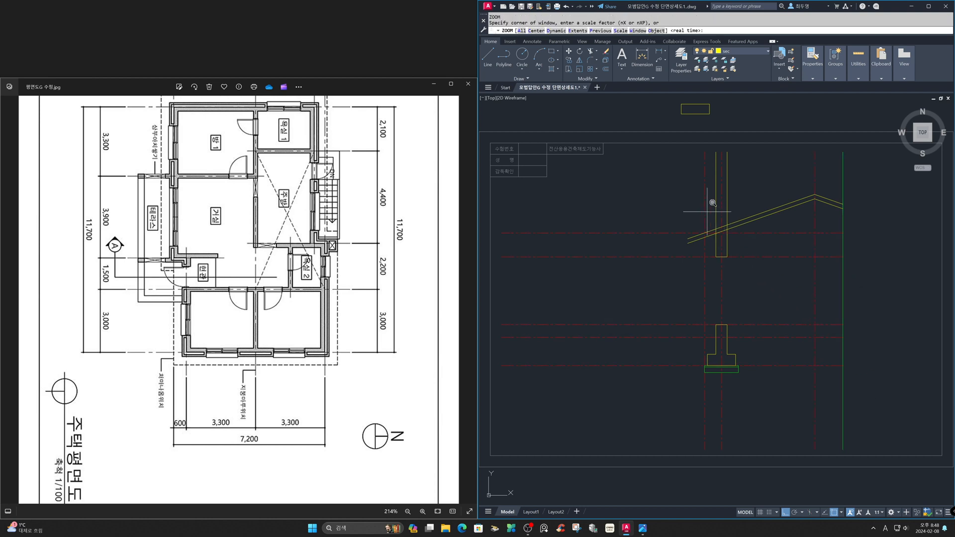
pyautogui.click(682, 201)
pyautogui.click(761, 277)
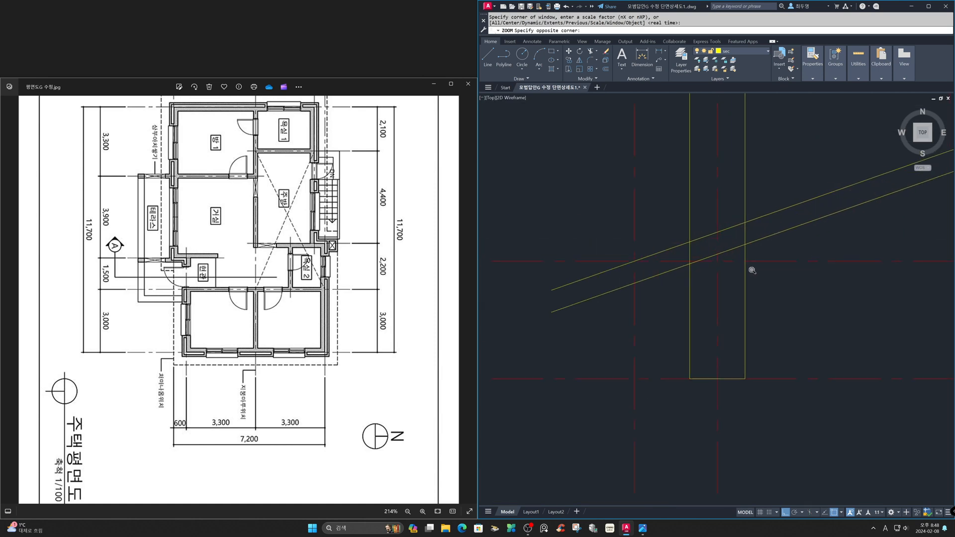
pyautogui.click(255, 316)
pyautogui.scroll(-1, 249, 314)
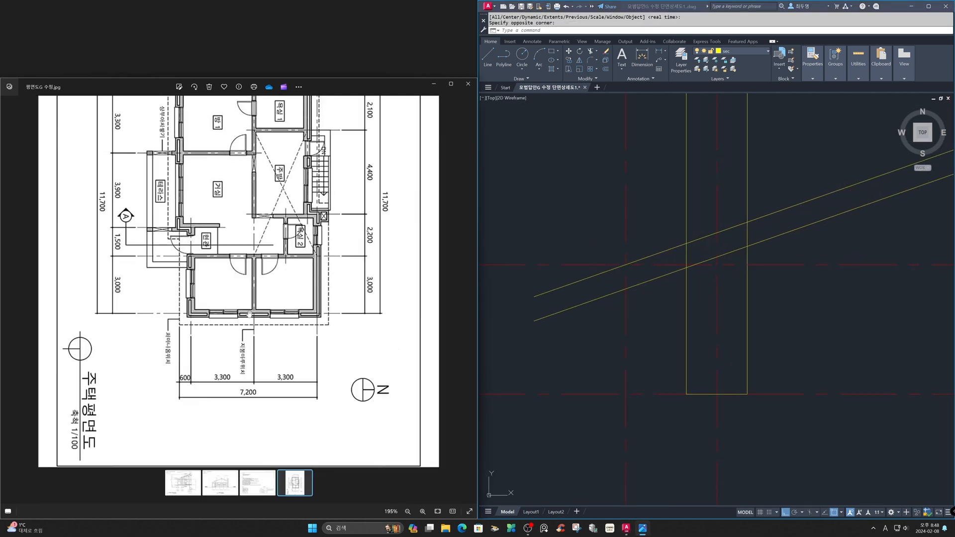
pyautogui.click(184, 483)
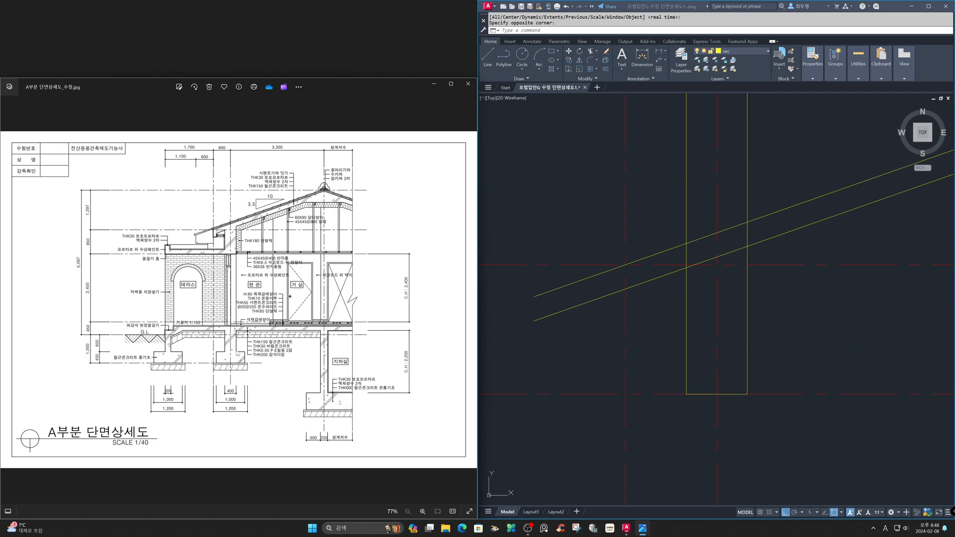
pyautogui.scroll(7, 223, 318)
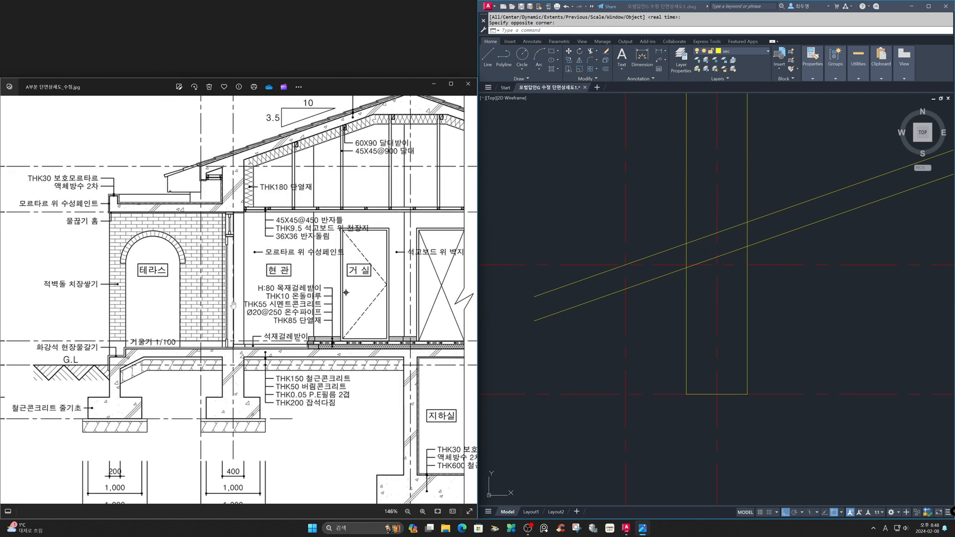
pyautogui.click(750, 299)
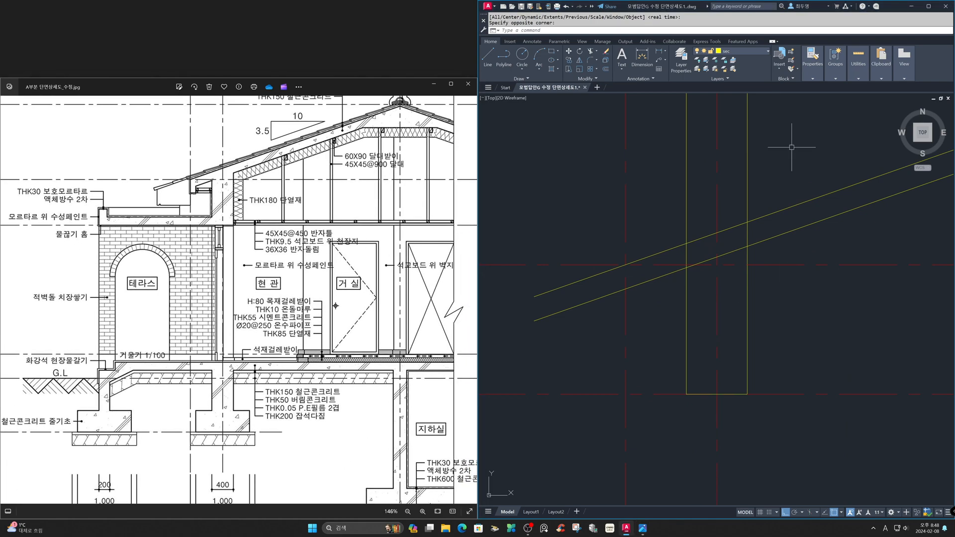
# Freeze the cen layer and trim the overlapping wall and roof lines where the wall head meets the slab.
pyautogui.click(767, 52)
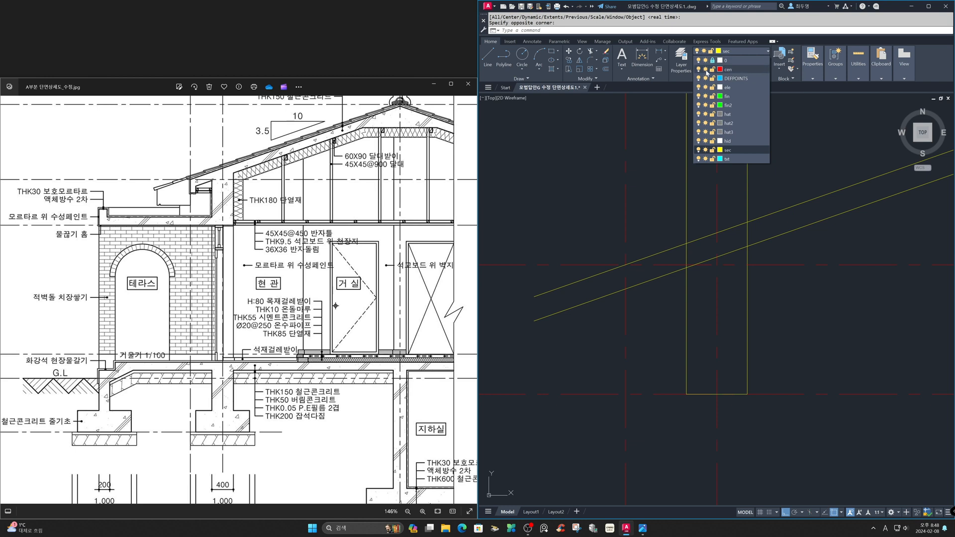
pyautogui.click(706, 70)
pyautogui.write('tr')
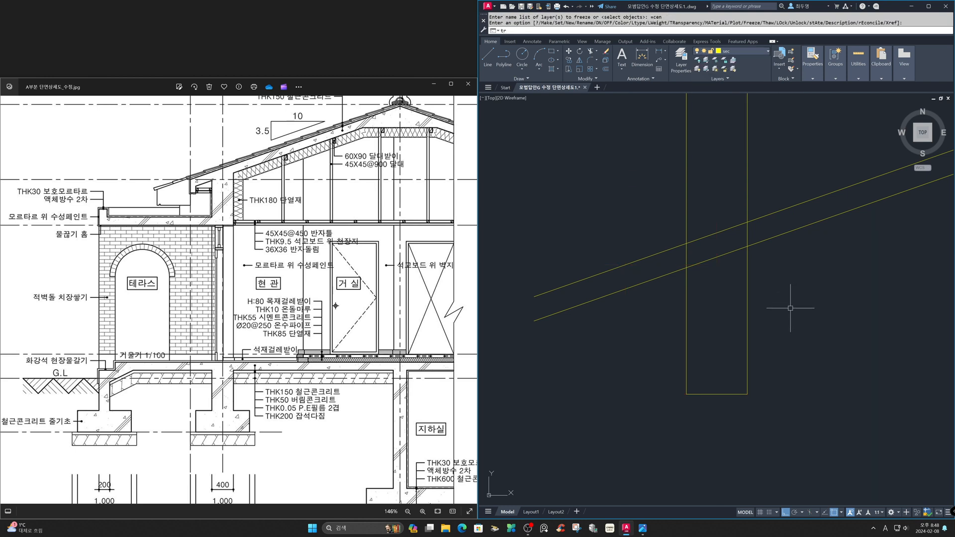
pyautogui.press('Return')
pyautogui.click(781, 312)
pyautogui.click(684, 256)
pyautogui.press('Return')
pyautogui.click(686, 254)
pyautogui.click(709, 260)
pyautogui.click(747, 238)
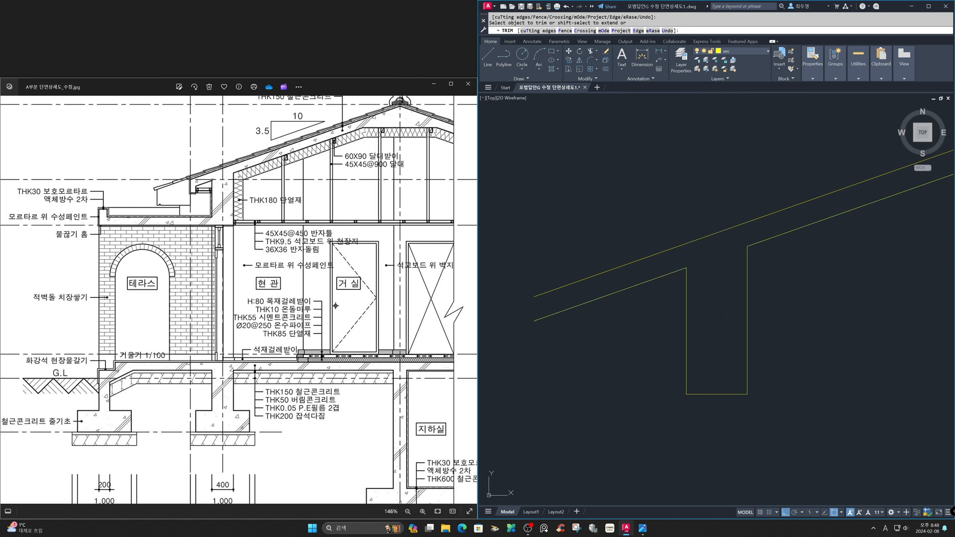
pyautogui.press('Return')
# Thaw the cen layer and trim the lower roof line back to the vertical centerline on the eave side.
pyautogui.click(743, 51)
pyautogui.click(708, 71)
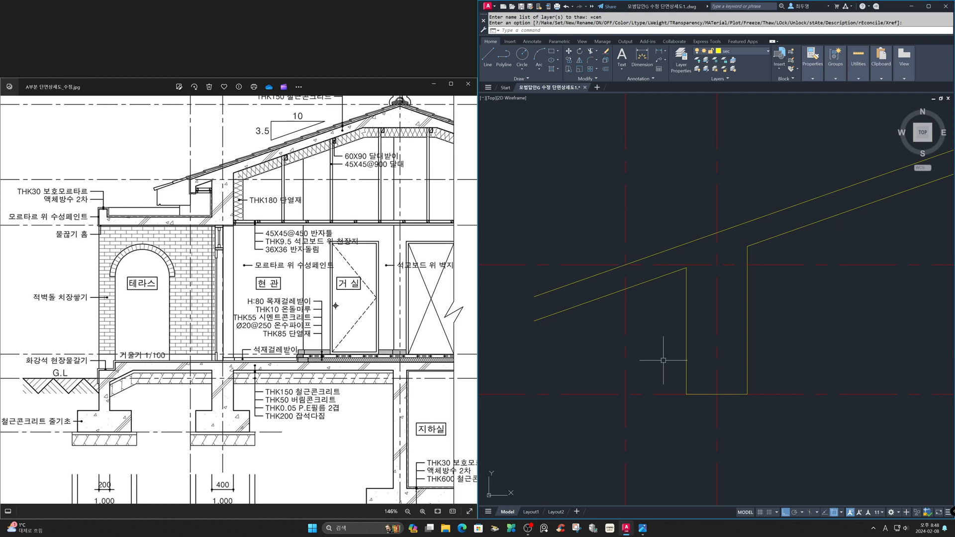
pyautogui.write('tr')
pyautogui.press('Return')
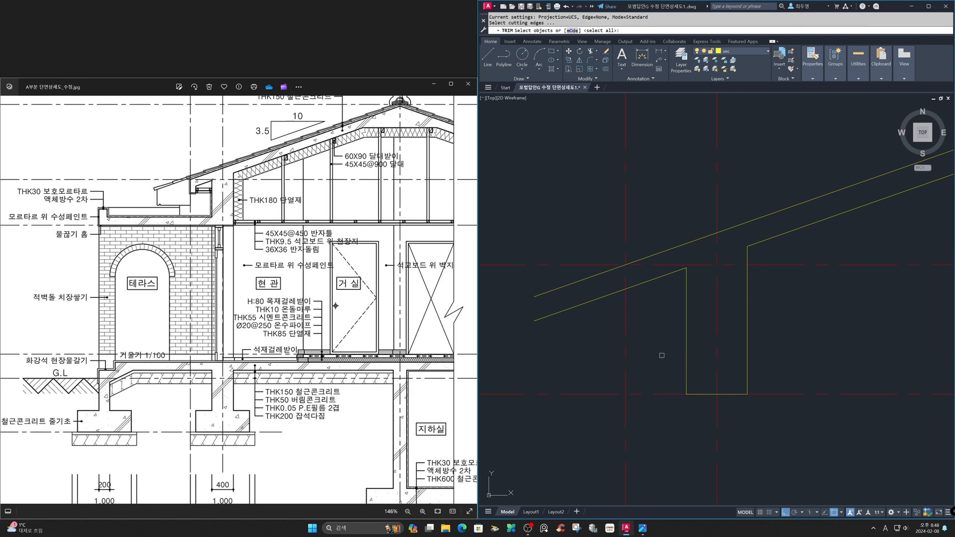
pyautogui.press('Return')
pyautogui.click(612, 295)
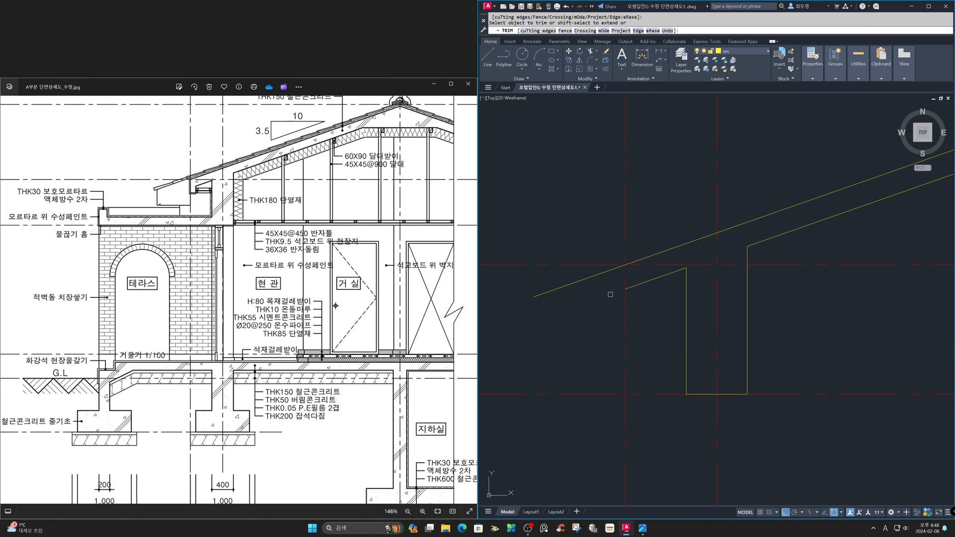
pyautogui.press('Return')
# Break the upper roof line at its intersection with the vertical centerline on the eave side.
pyautogui.write('b')
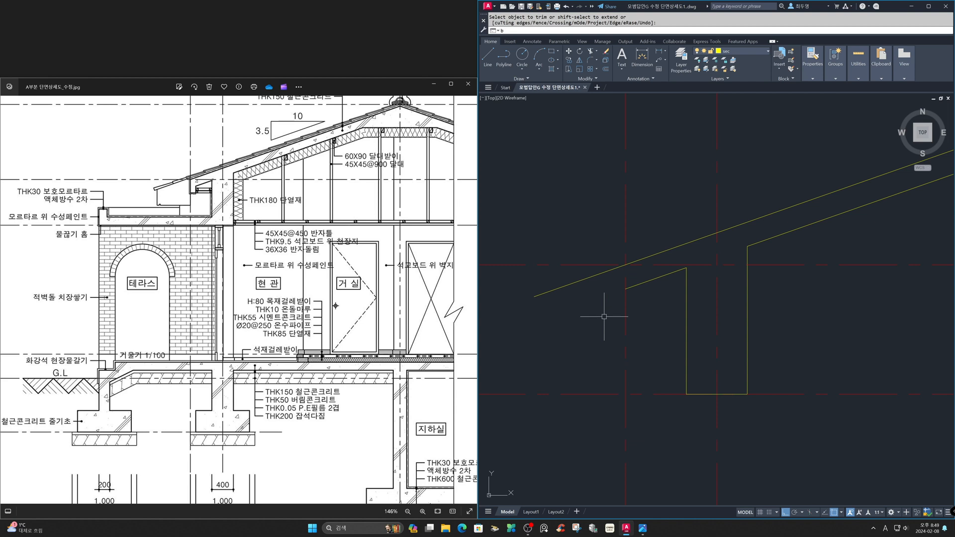
pyautogui.write('r')
pyautogui.press('Return')
pyautogui.click(603, 273)
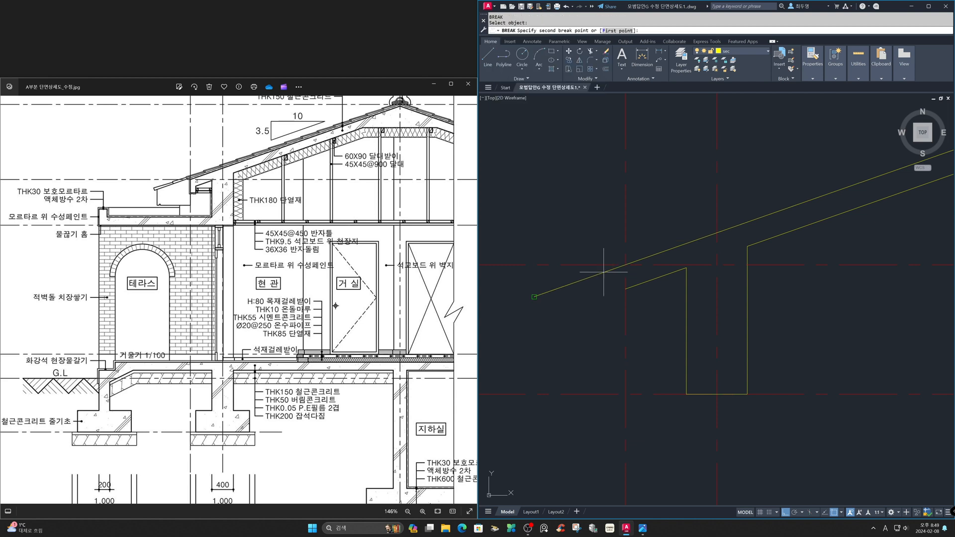
pyautogui.write('f')
pyautogui.press('Return')
pyautogui.click(619, 262)
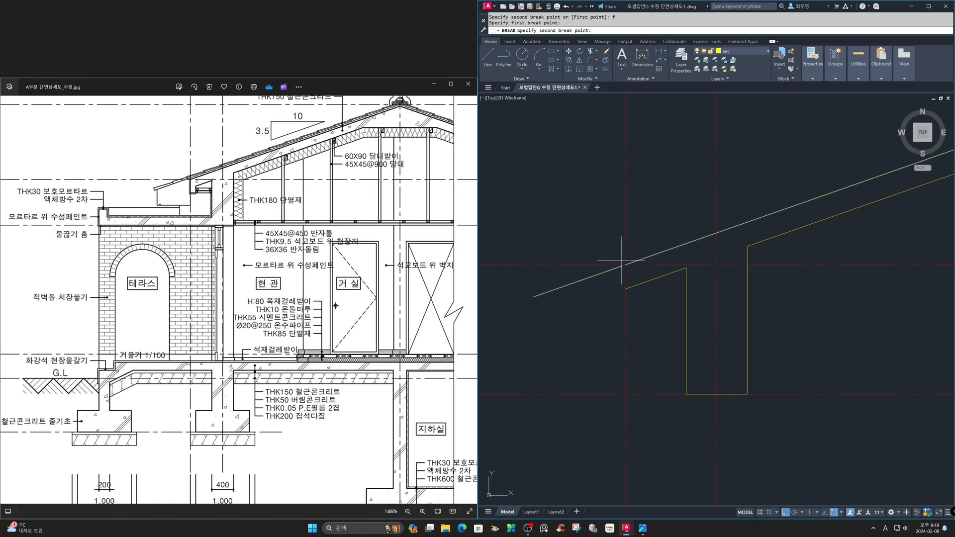
pyautogui.click(624, 264)
# Move the separated eave piece of the upper roof line to the ele layer.
pyautogui.click(607, 273)
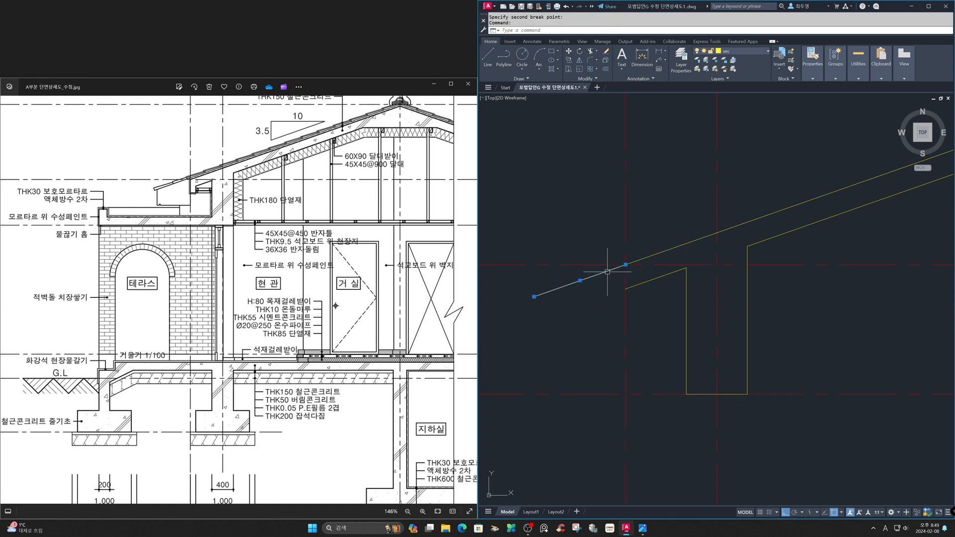
pyautogui.click(761, 50)
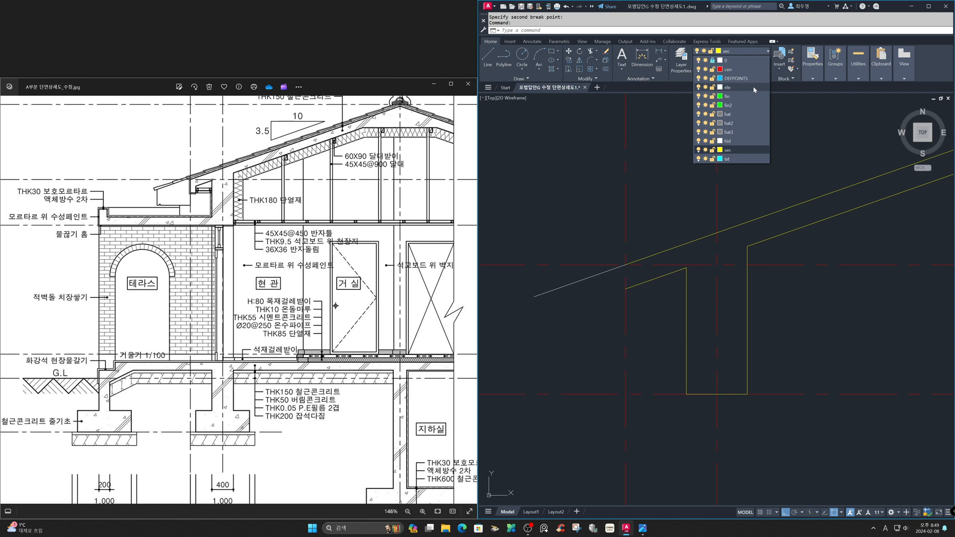
pyautogui.click(753, 87)
pyautogui.press('Escape')
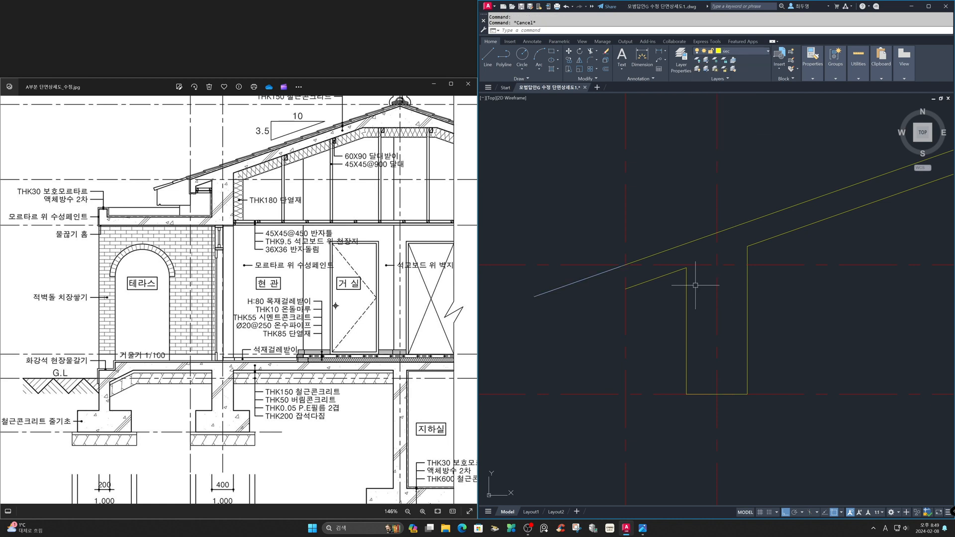
# On the sec layer, draw a line from the break point 250 mm down, 100 mm inward and up past the roof lines.
pyautogui.click(751, 51)
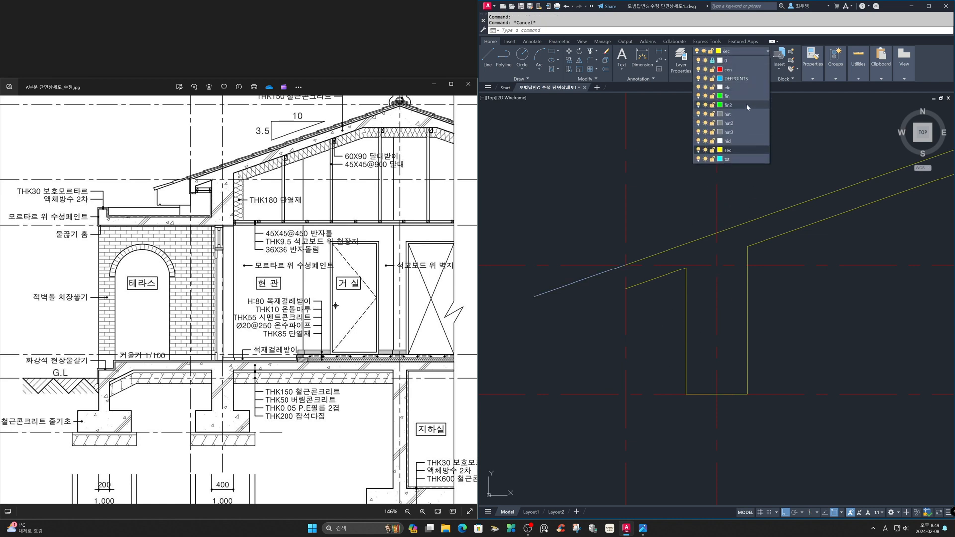
pyautogui.click(745, 150)
pyautogui.write('l')
pyautogui.press('Return')
pyautogui.click(626, 266)
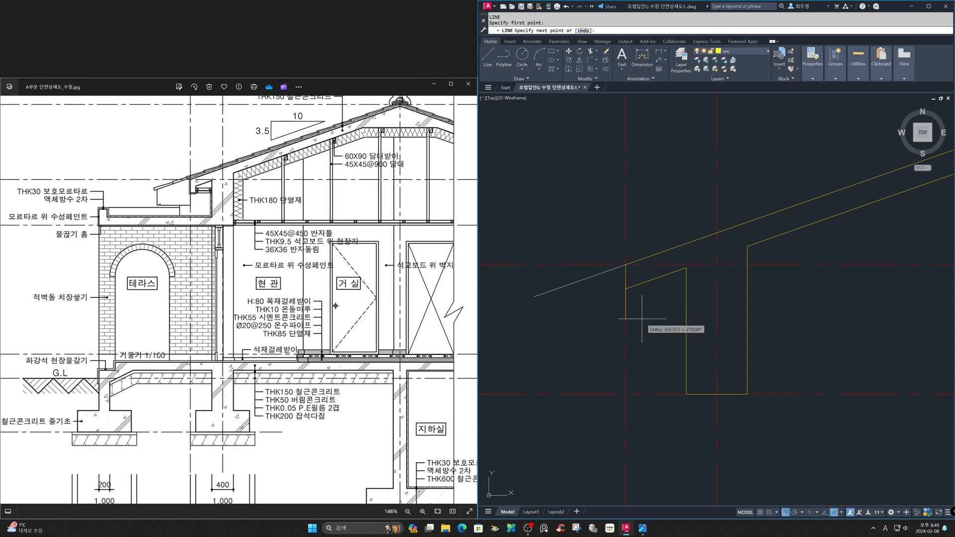
pyautogui.write('250')
pyautogui.press('Return')
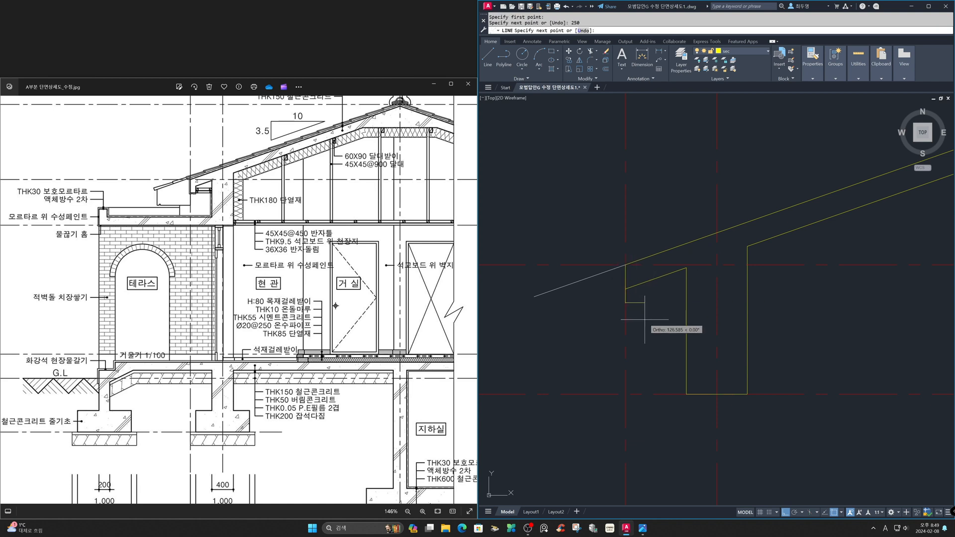
pyautogui.write('00')
pyautogui.press('Return')
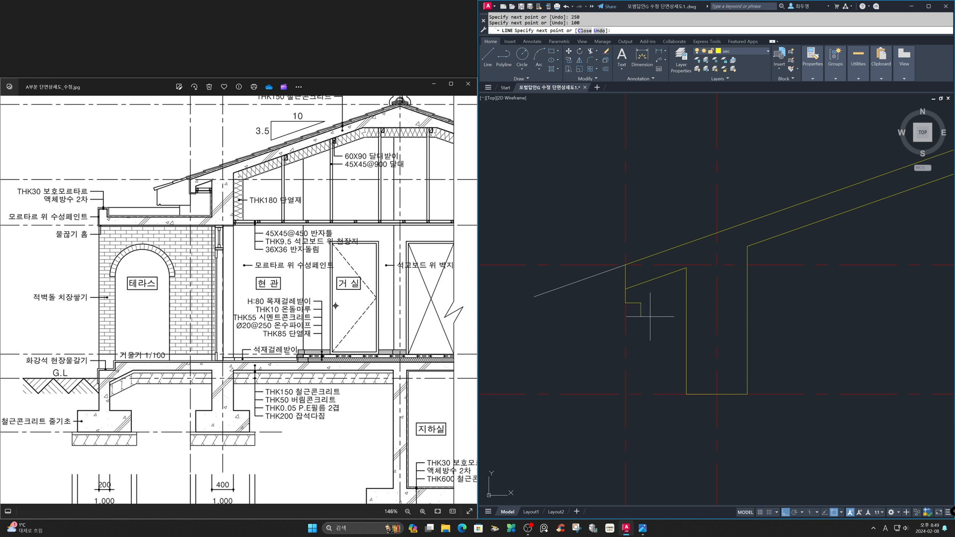
pyautogui.click(671, 226)
pyautogui.press('Return')
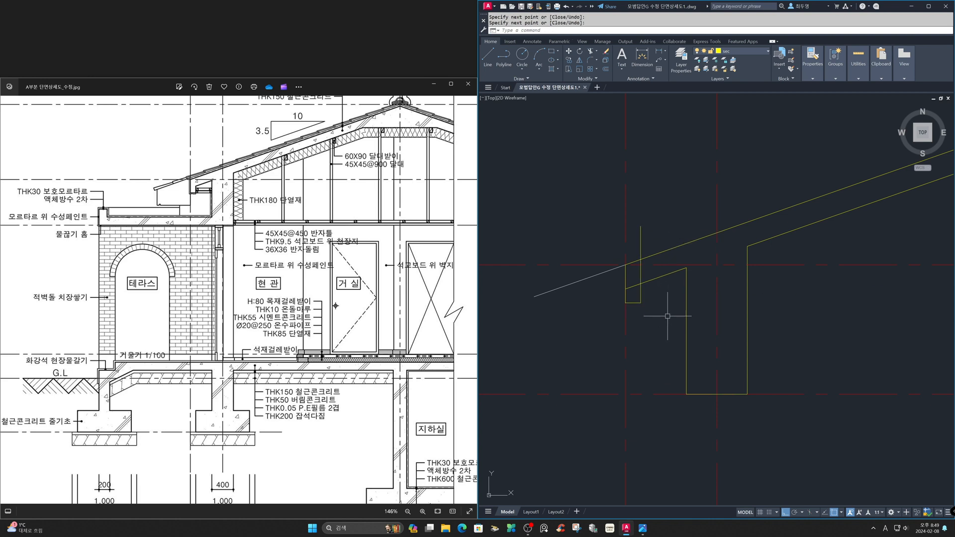
# Fillet the lower roof line and the drop's inner vertical line into a sharp corner with radius 0.
pyautogui.write('F')
pyautogui.press('Return')
pyautogui.click(648, 280)
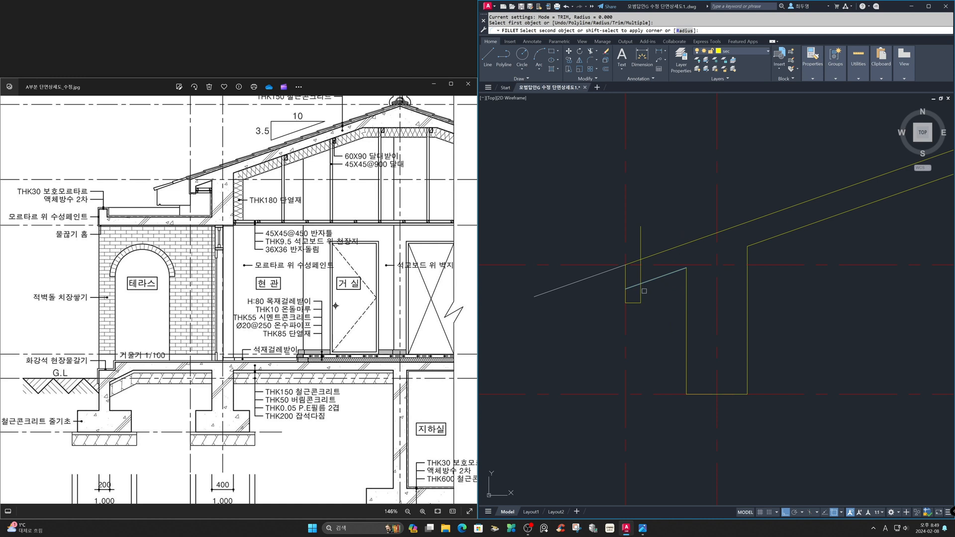
pyautogui.click(640, 295)
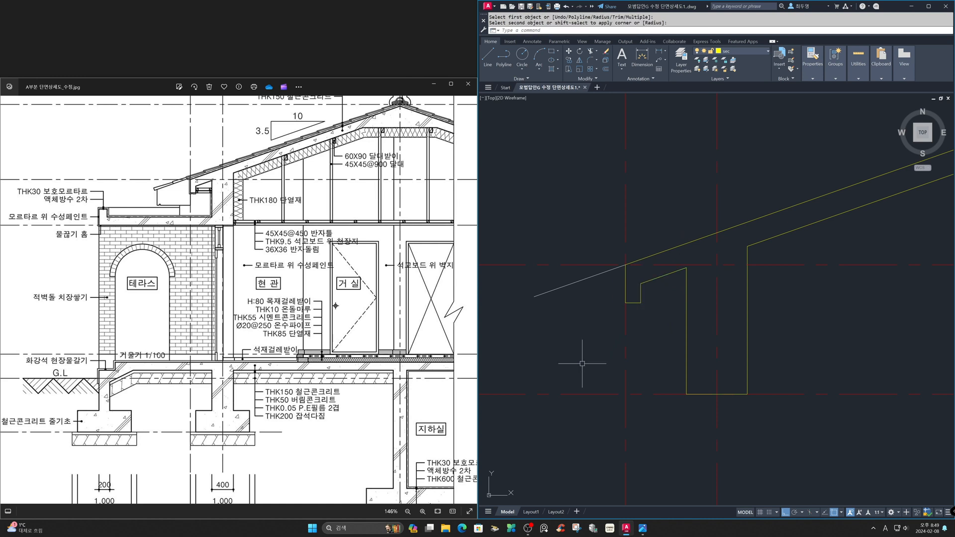
# Make the ele layer current and copy the eave line from the roof break point to the drop's lower outer corner.
pyautogui.click(753, 52)
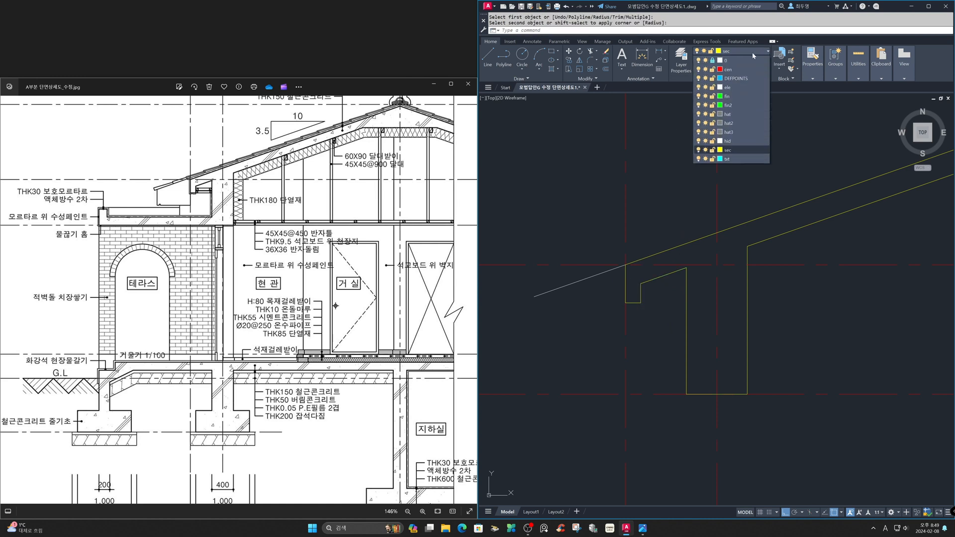
pyautogui.click(746, 86)
pyautogui.write('c')
pyautogui.press('Return')
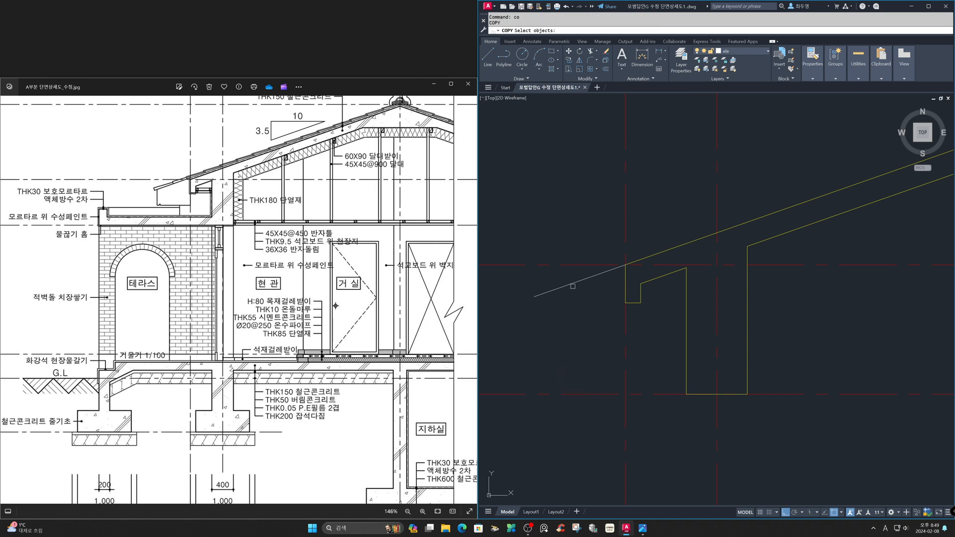
pyautogui.click(574, 281)
pyautogui.press('Return')
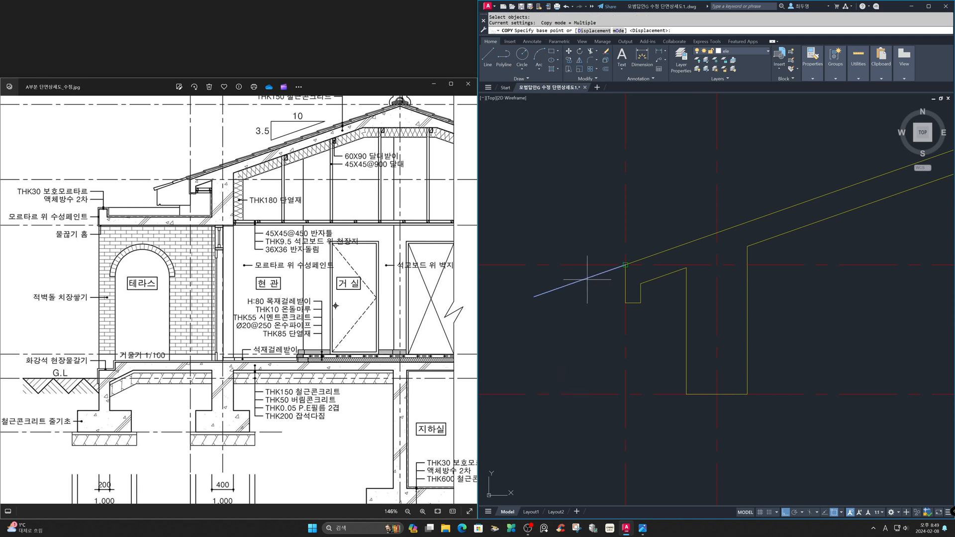
pyautogui.click(625, 265)
pyautogui.click(626, 302)
pyautogui.press('Return')
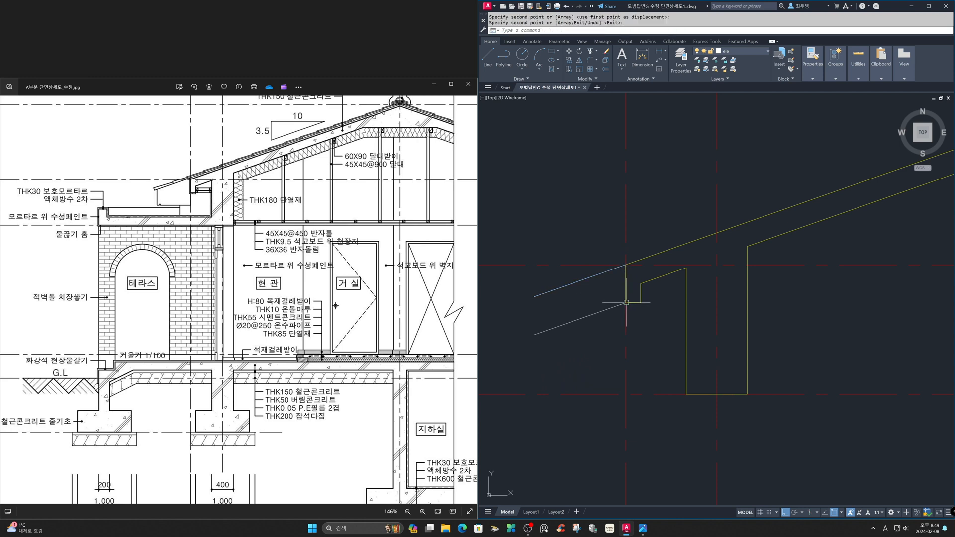
# Draw a vertical line joining the two eave slope ends, a horizontal line inward past the break, and a vertical line from the drop's outer corner.
pyautogui.write('l')
pyautogui.press('Return')
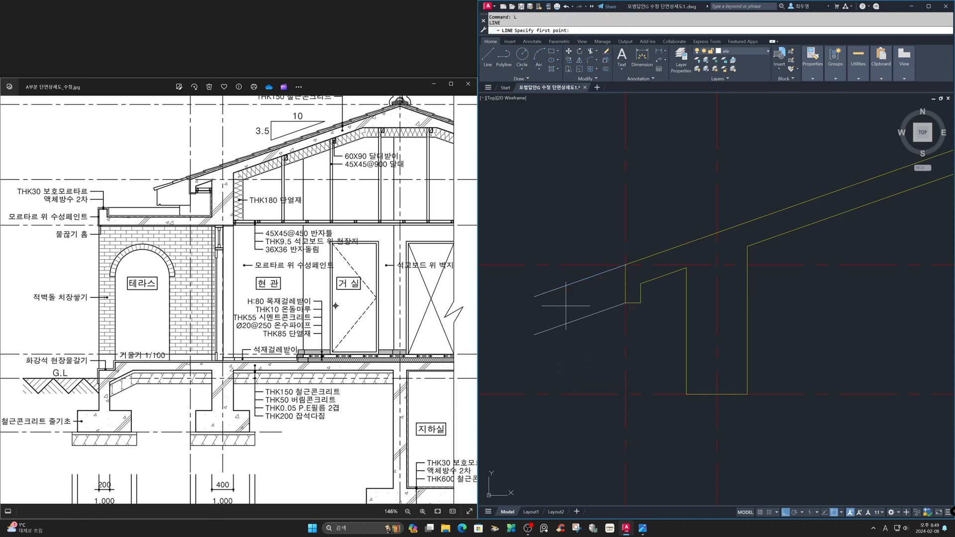
pyautogui.click(535, 297)
pyautogui.click(534, 334)
pyautogui.click(649, 335)
pyautogui.press('Return')
pyautogui.press('Return')
pyautogui.click(625, 334)
pyautogui.click(625, 303)
pyautogui.press('Return')
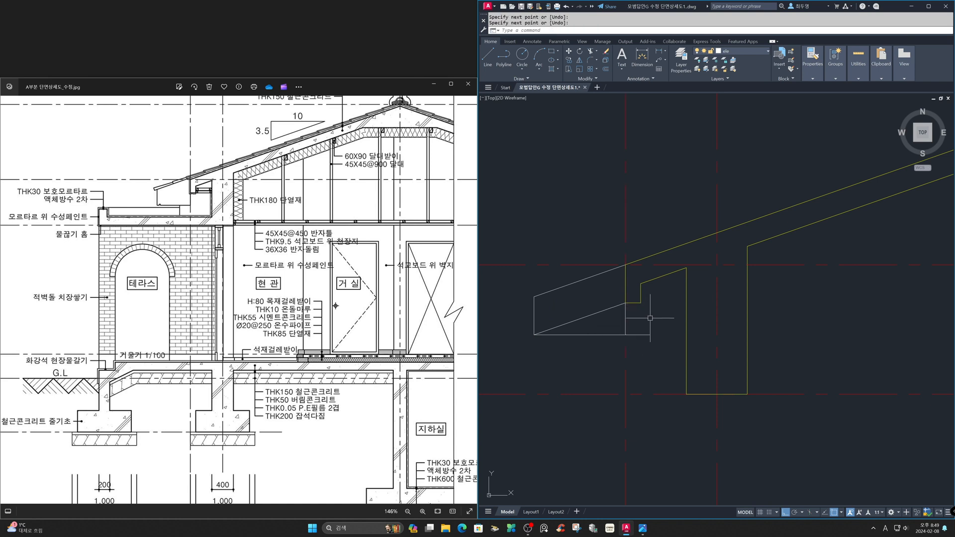
# Fillet the eave's bottom horizontal line and the vertical line below the drop into a sharp corner.
pyautogui.write('f')
pyautogui.press('Return')
pyautogui.click(624, 322)
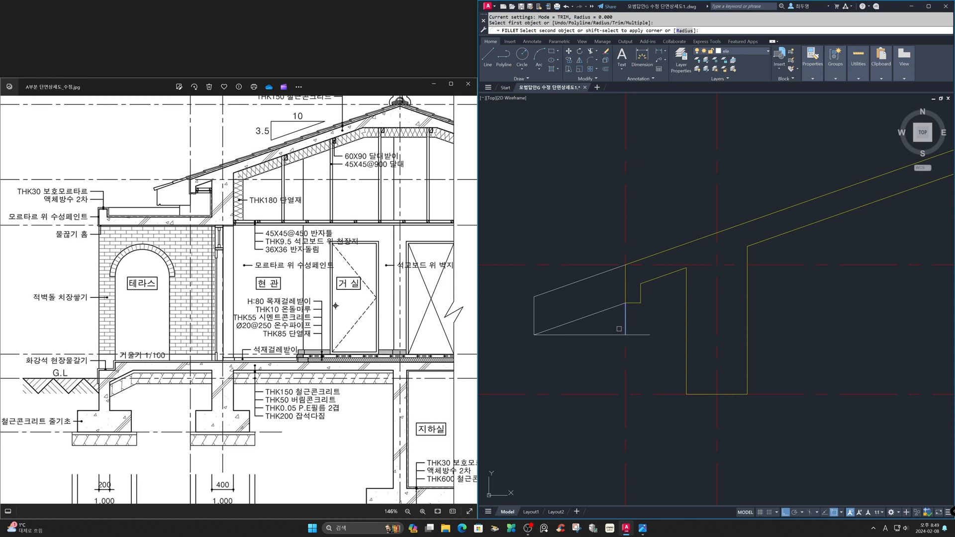
pyautogui.click(613, 333)
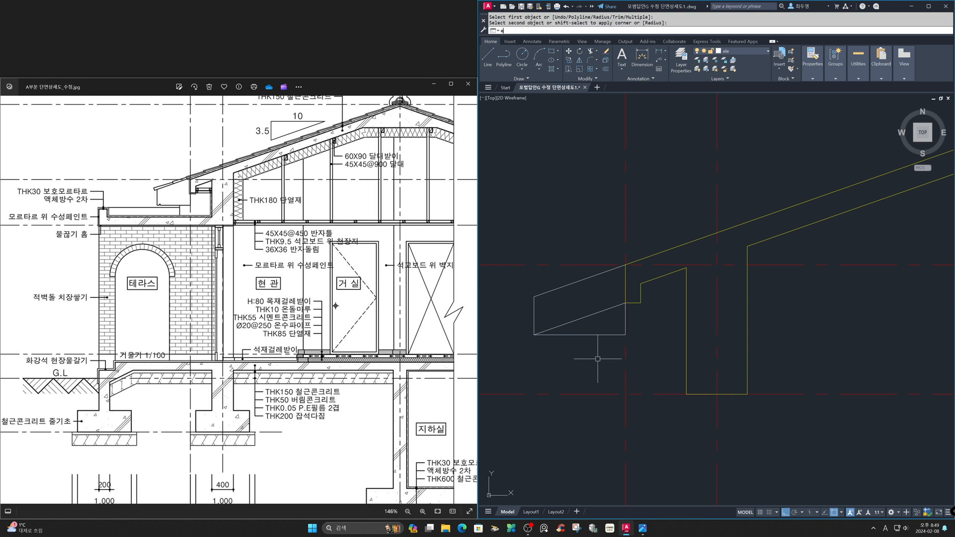
# Erase the copied lower sloping line inside the eave outline.
pyautogui.write('e')
pyautogui.press('Return')
pyautogui.click(601, 312)
pyautogui.press('Return')
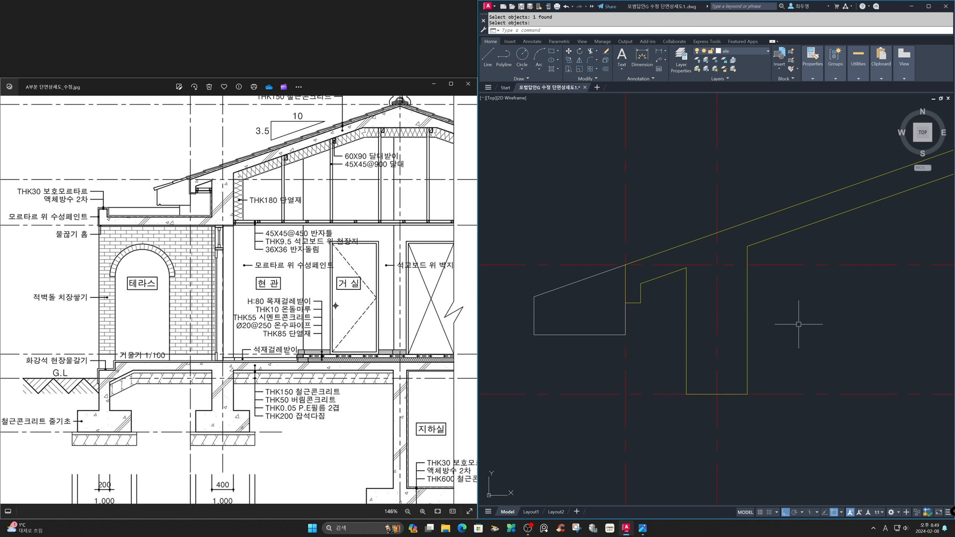
# Restore the overall drawing view and examine the terrace and its grid dimensions in the floor plan image.
pyautogui.write('z')
pyautogui.press('Return')
pyautogui.write('p')
pyautogui.press('Return')
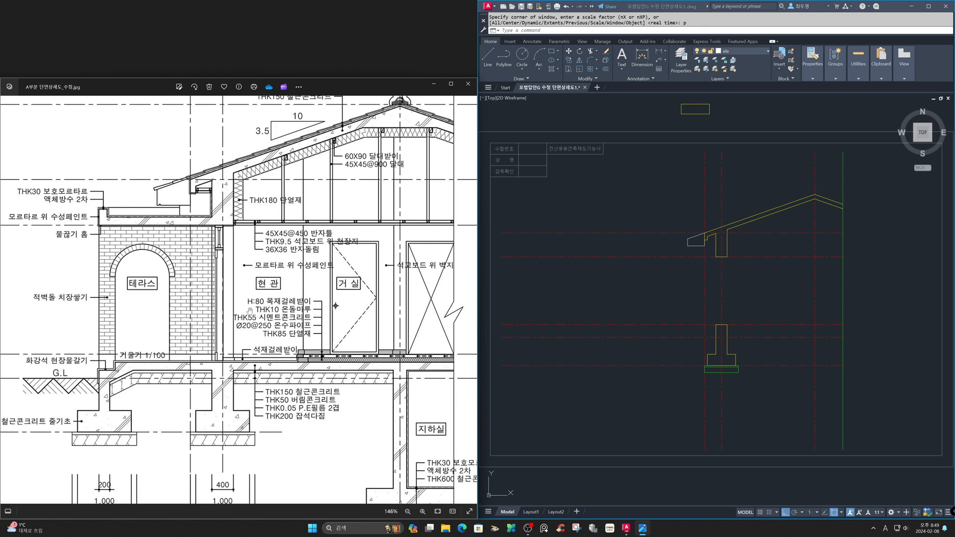
pyautogui.scroll(-1, 250, 312)
pyautogui.click(295, 483)
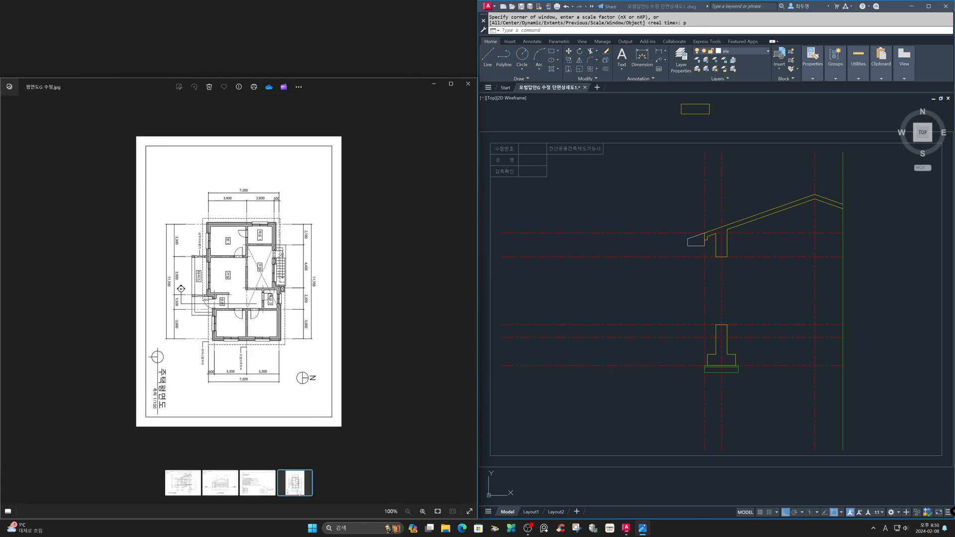
pyautogui.keyDown('ctrl'); pyautogui.scroll(4, 272, 306); pyautogui.keyUp('ctrl')
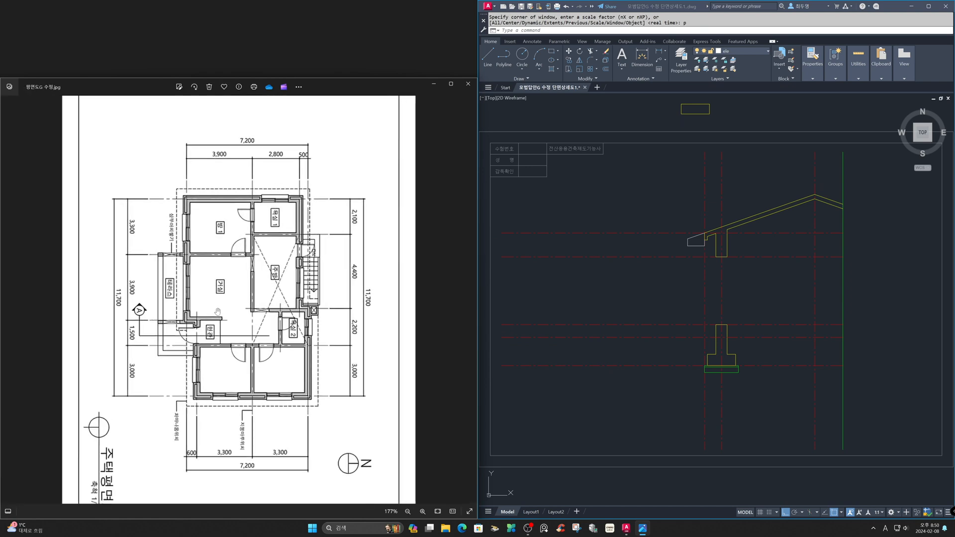
pyautogui.keyDown('ctrl'); pyautogui.scroll(2, 271, 307); pyautogui.keyUp('ctrl')
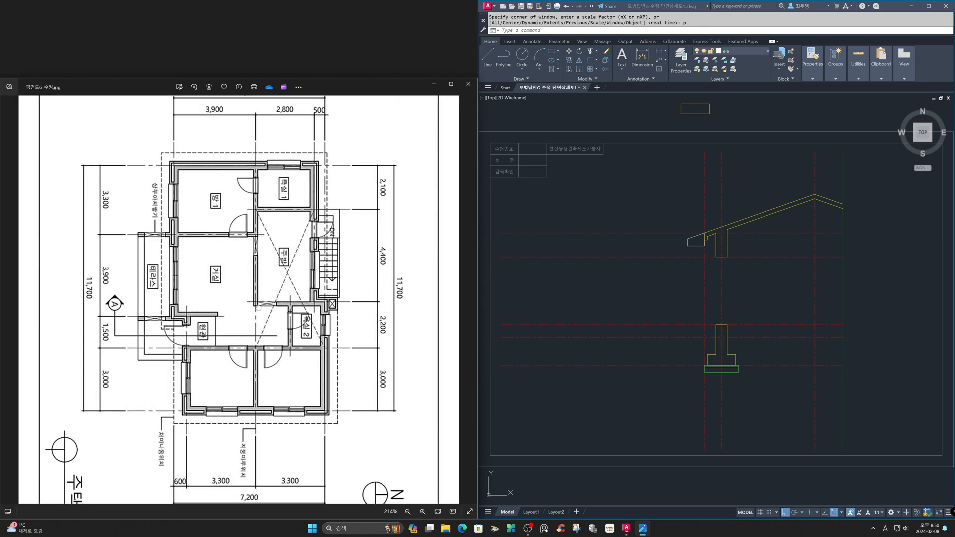
pyautogui.click(615, 333)
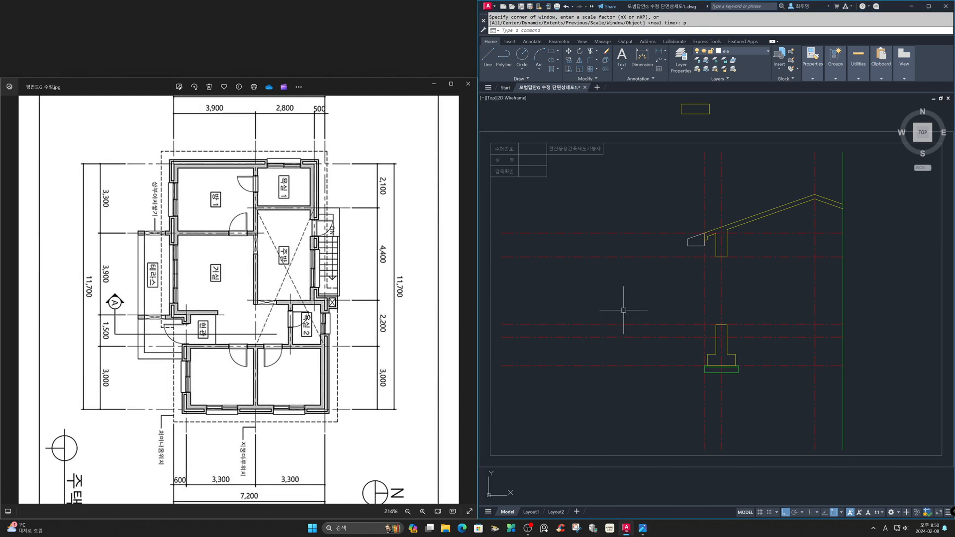
# Make the sec layer current and offset the outermost vertical centre line 1700 mm outward to mark the terrace edge.
pyautogui.click(755, 50)
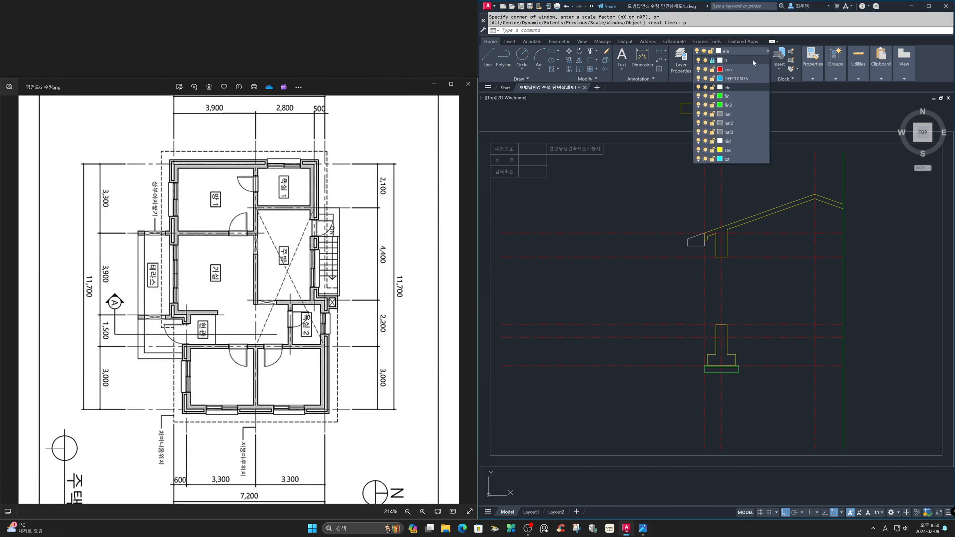
pyautogui.click(747, 151)
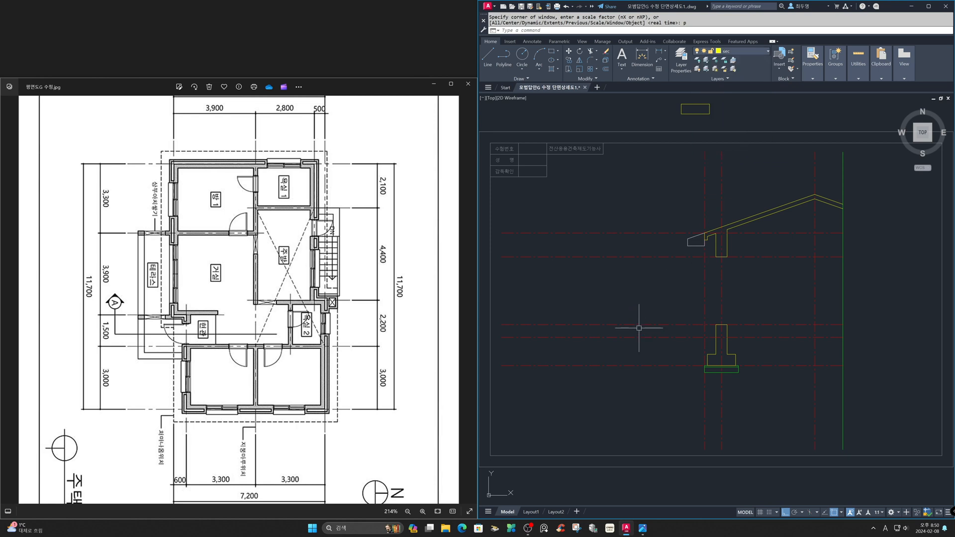
pyautogui.write('o')
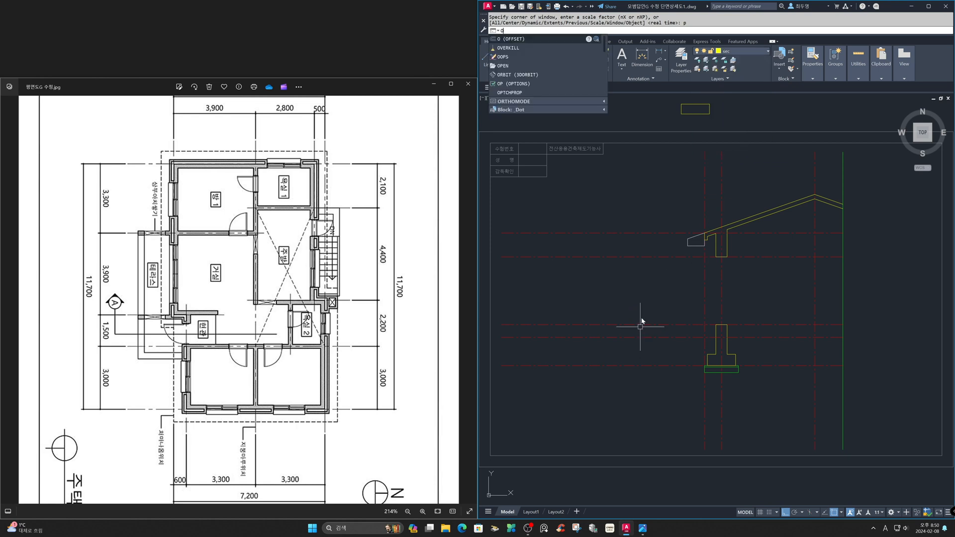
pyautogui.press('Return')
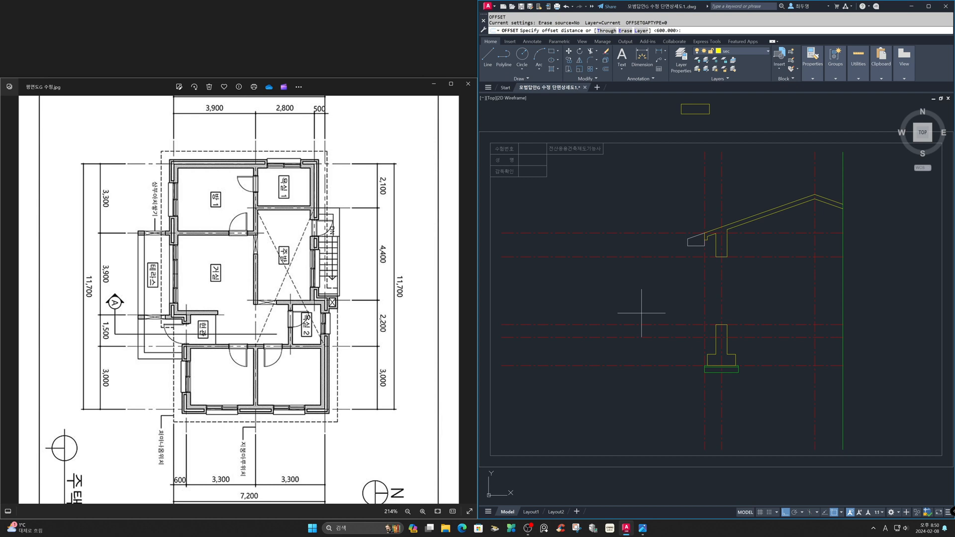
pyautogui.press('Return')
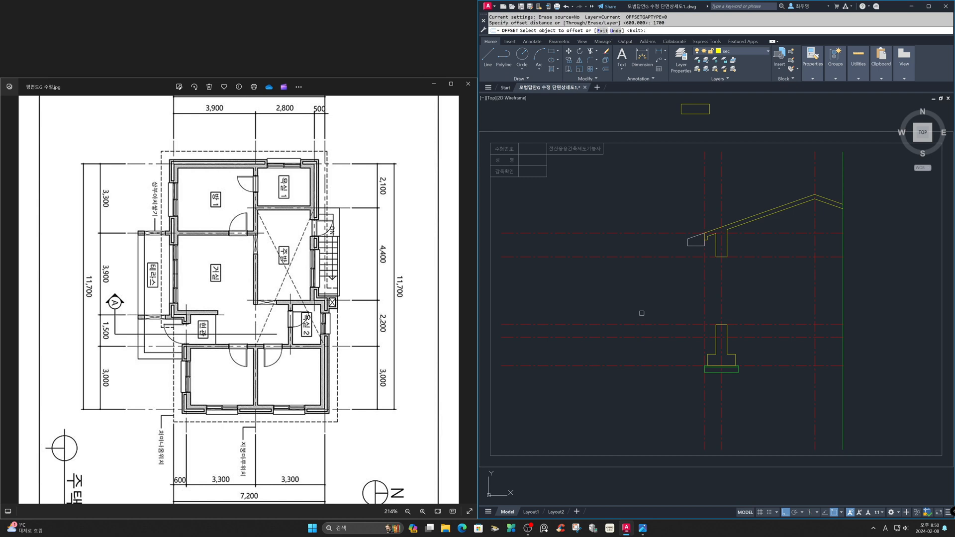
pyautogui.click(703, 311)
pyautogui.click(686, 308)
pyautogui.press('Return')
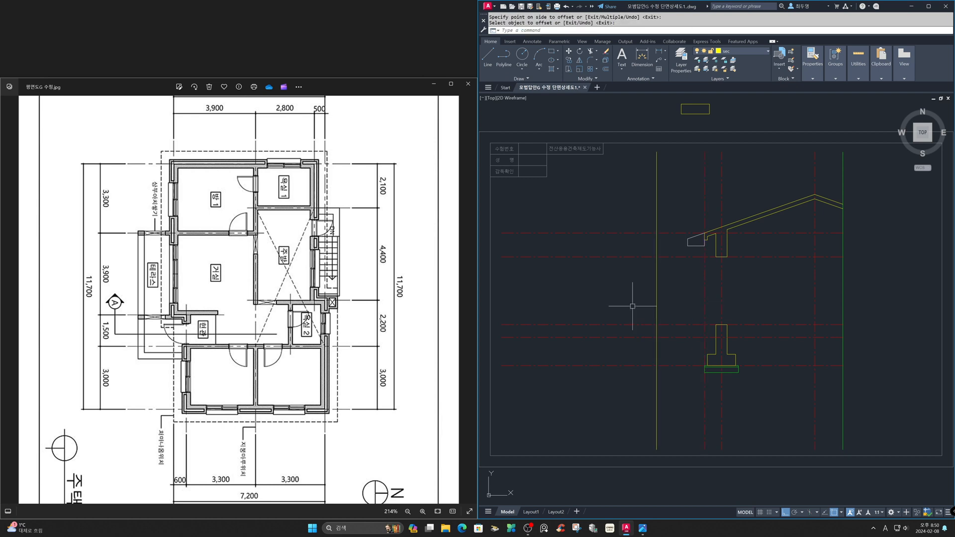
# Trim the terrace edge line between the wall-head and floor levels and below the footing level.
pyautogui.write('tr')
pyautogui.press('Return')
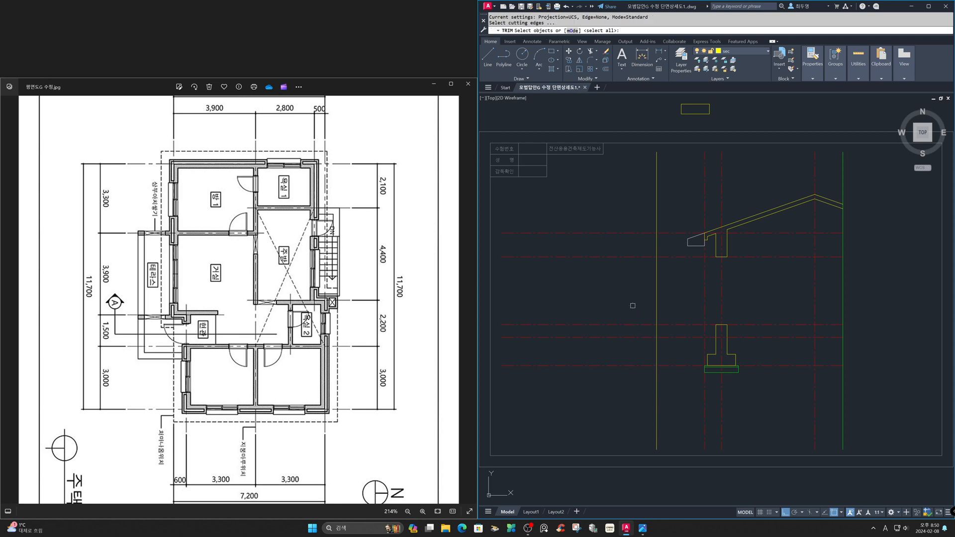
pyautogui.click(656, 304)
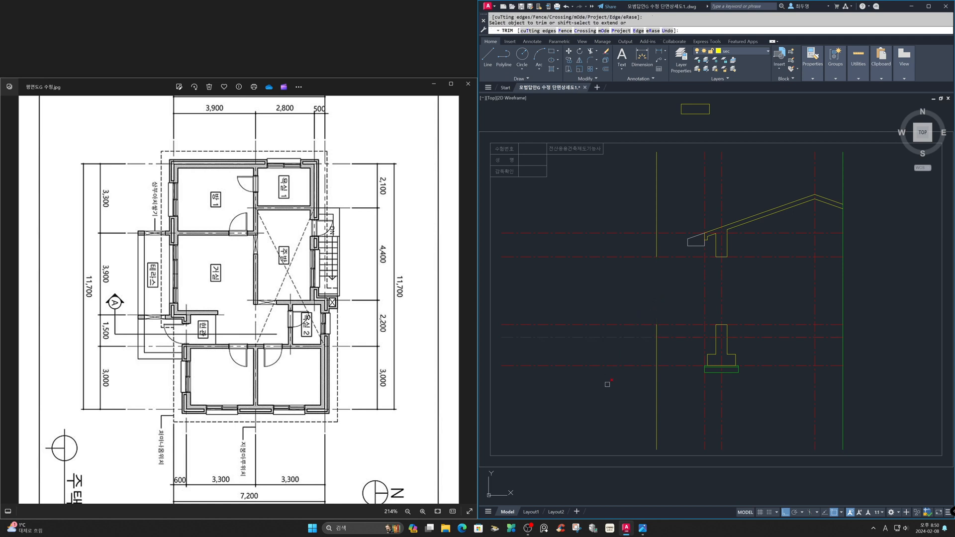
pyautogui.click(653, 396)
pyautogui.press('Return')
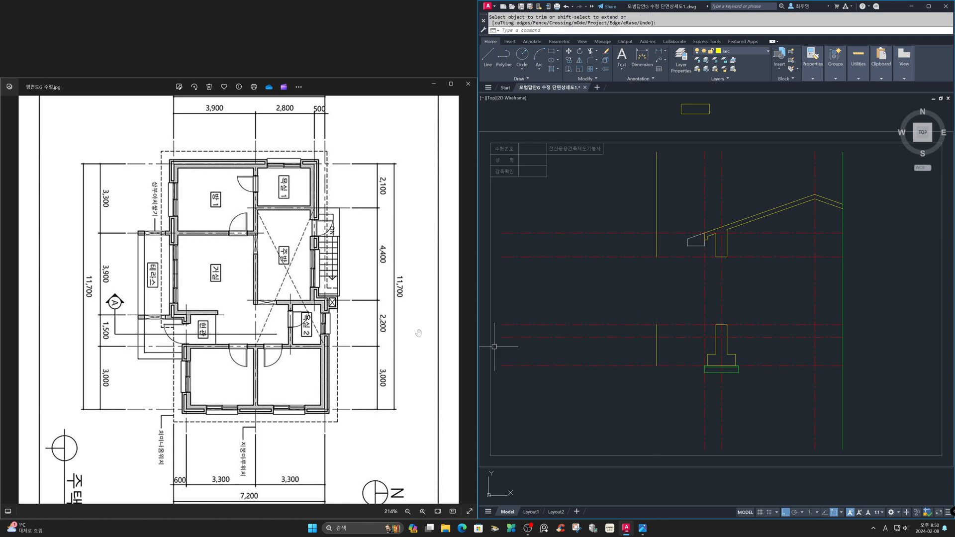
# Return to the section detail image, examine the terrace roof slab and parapet, and frame the eave area in the drawing.
pyautogui.click(227, 311)
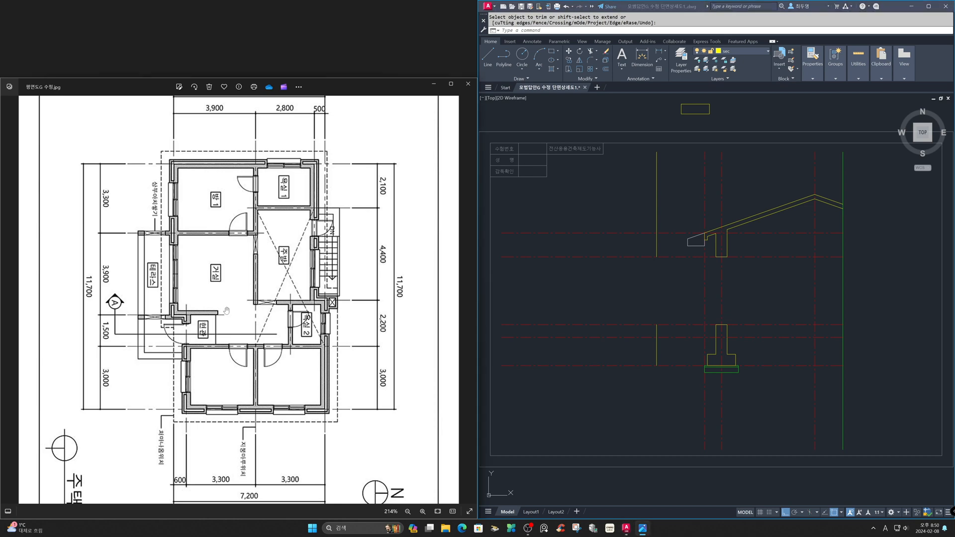
pyautogui.scroll(-1, 226, 311)
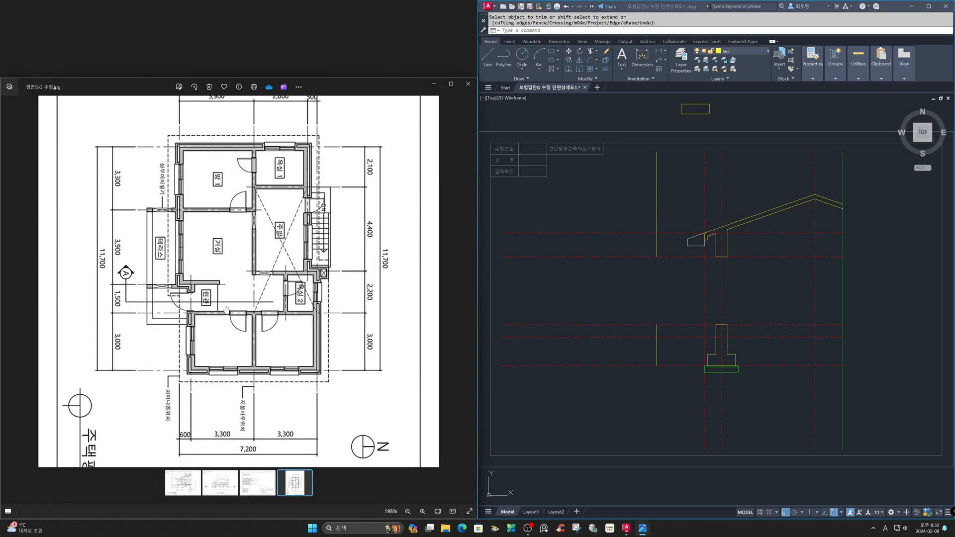
pyautogui.click(191, 483)
pyautogui.scroll(8, 207, 304)
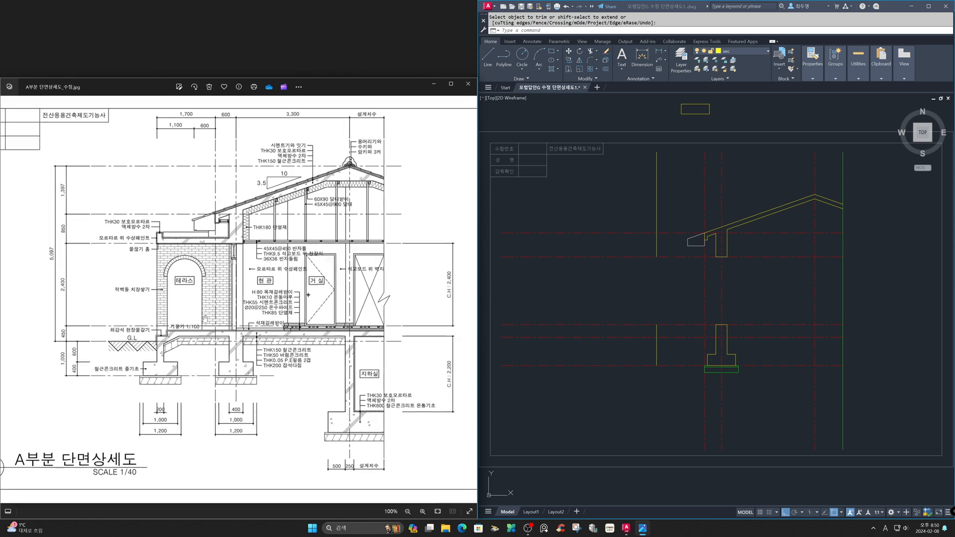
pyautogui.moveTo(268, 311); pyautogui.dragTo(267, 327)
pyautogui.click(665, 289)
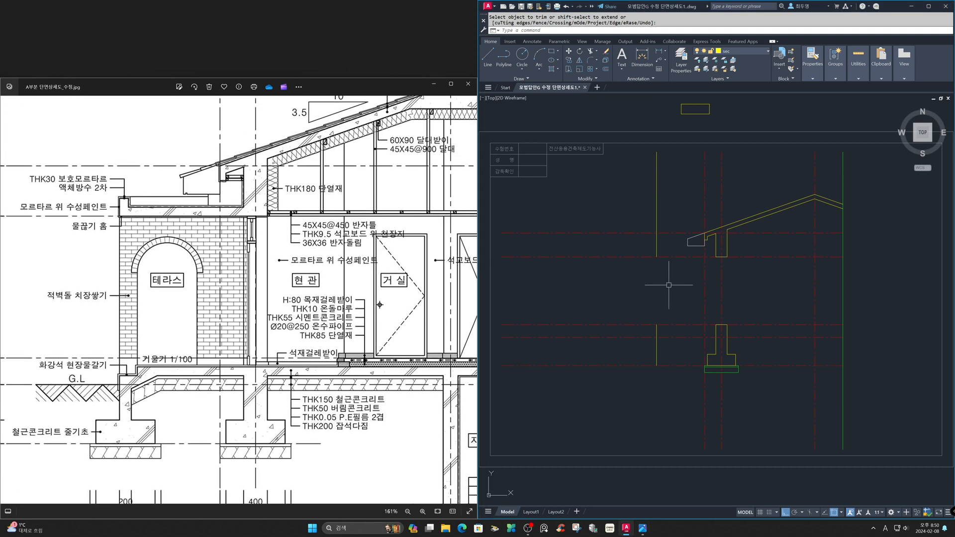
pyautogui.write('z')
pyautogui.press('Return')
pyautogui.click(628, 191)
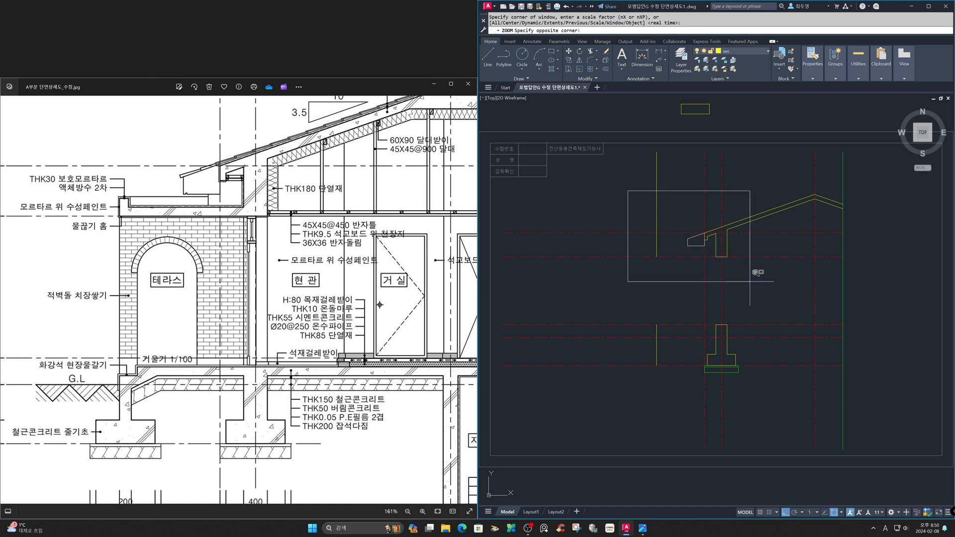
pyautogui.click(765, 318)
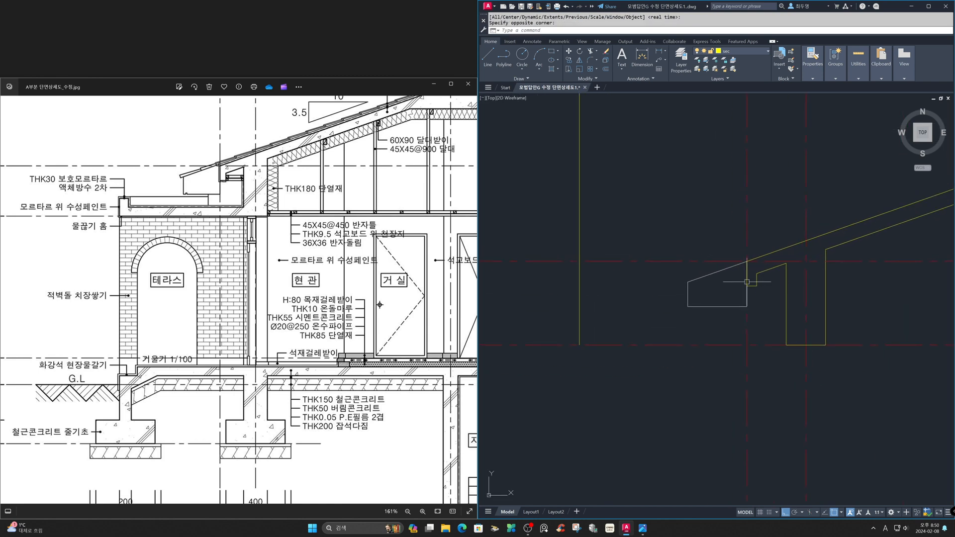
# Offset the wall-head level line up by 150 mm twice and the terrace edge line 150 mm inward.
pyautogui.write('o')
pyautogui.press('Return')
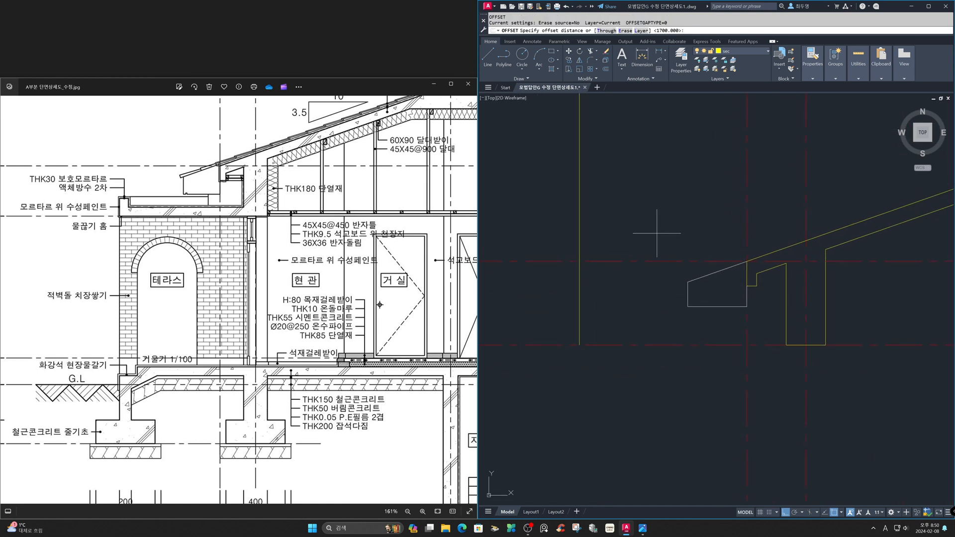
pyautogui.write('150')
pyautogui.press('Return')
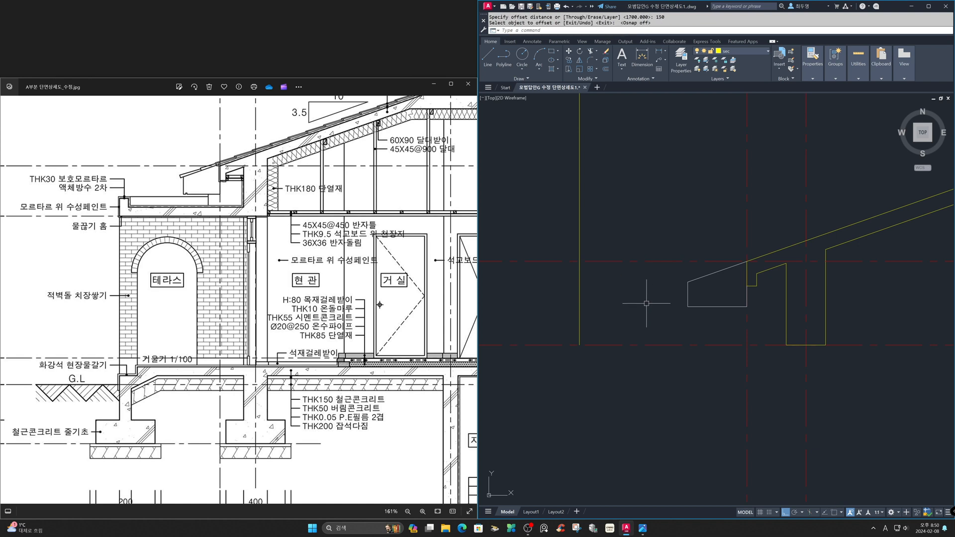
pyautogui.press('Return')
pyautogui.press('Return')
pyautogui.click(645, 344)
pyautogui.click(639, 323)
pyautogui.click(632, 330)
pyautogui.click(620, 304)
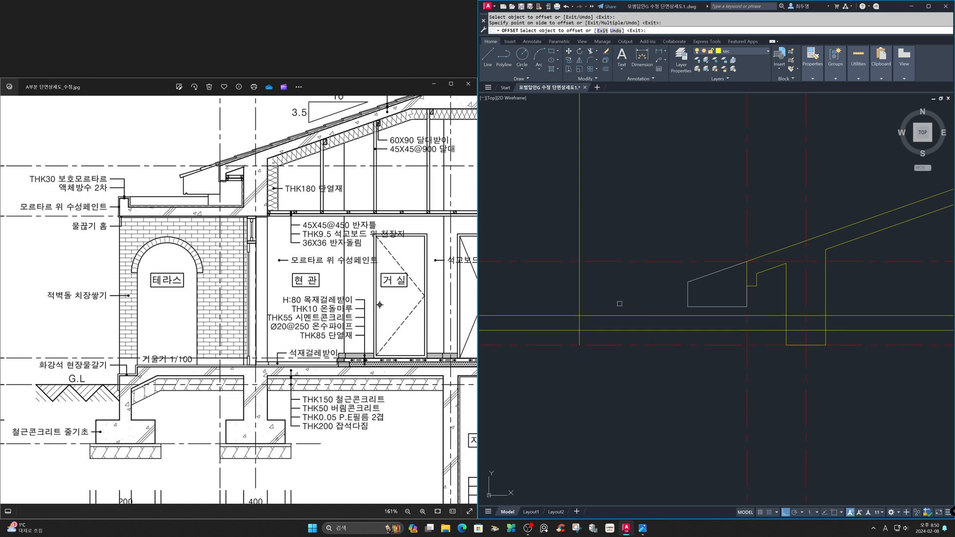
pyautogui.click(579, 300)
pyautogui.click(612, 300)
pyautogui.press('Return')
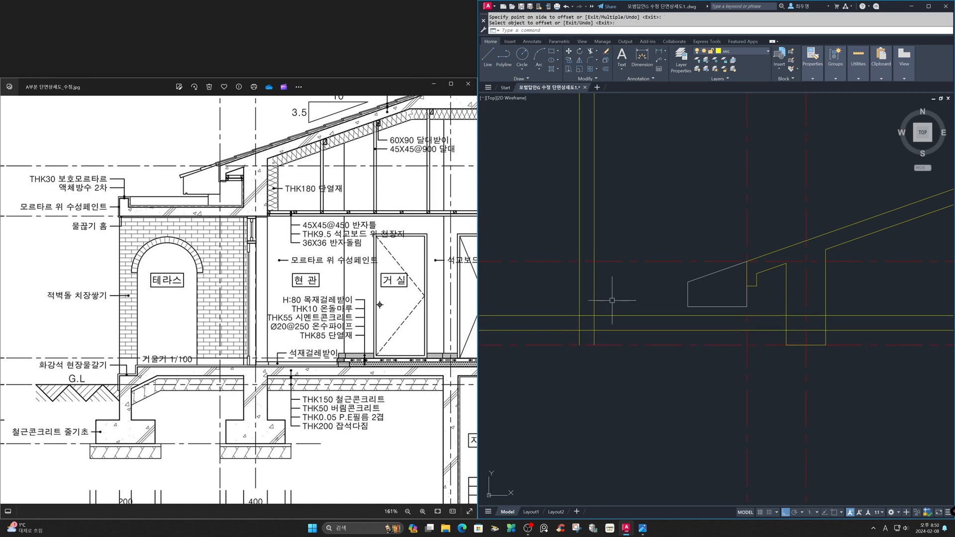
# Fillet the upper horizontal line with both terrace edge lines to form the parapet's two top corners.
pyautogui.write('f')
pyautogui.press('Return')
pyautogui.write('m')
pyautogui.press('Return')
pyautogui.click(581, 322)
pyautogui.click(583, 316)
pyautogui.click(590, 316)
pyautogui.click(593, 322)
# Fillet the slab's top line to the parapet and wall face, and join the wall head's bottom line to the outer terrace edge.
pyautogui.click(594, 323)
pyautogui.click(619, 329)
pyautogui.click(778, 330)
pyautogui.click(788, 326)
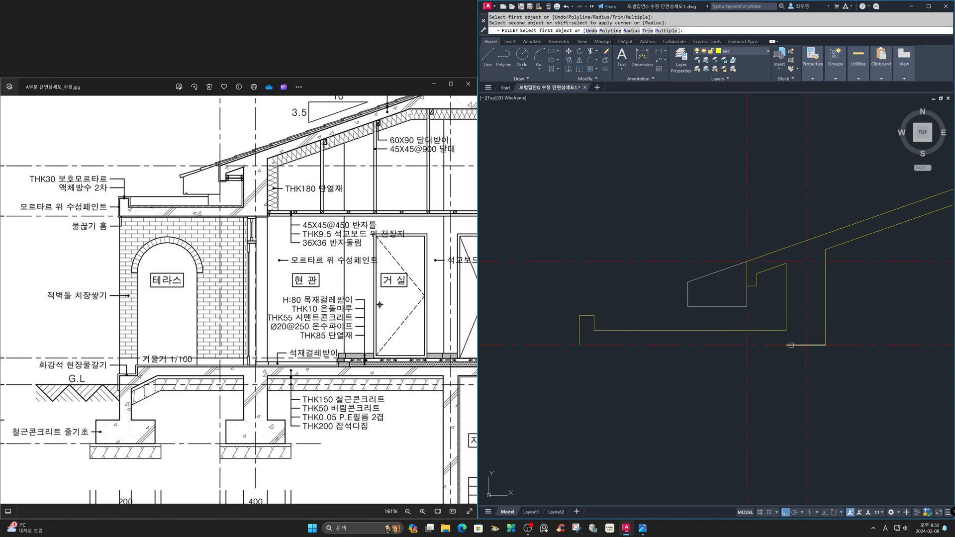
pyautogui.click(791, 344)
pyautogui.click(576, 336)
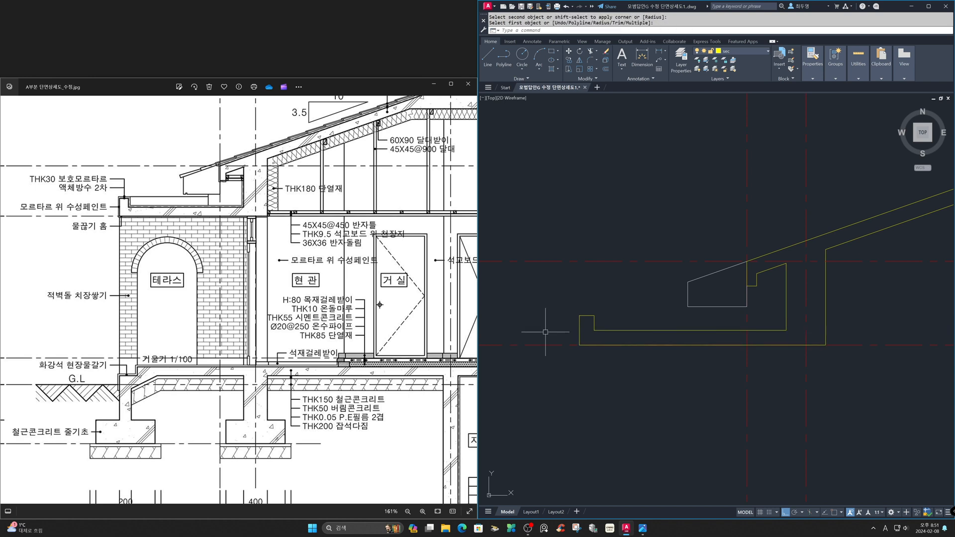
# Restore the overall drawing view and examine the complete section detail image for the remaining terrace parts.
pyautogui.write('z')
pyautogui.press('space')
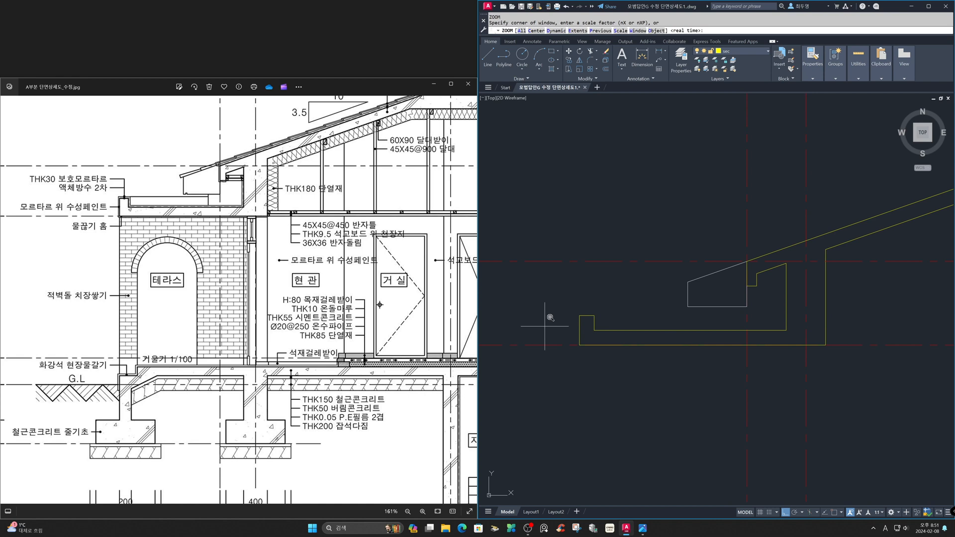
pyautogui.write('p')
pyautogui.press('Return')
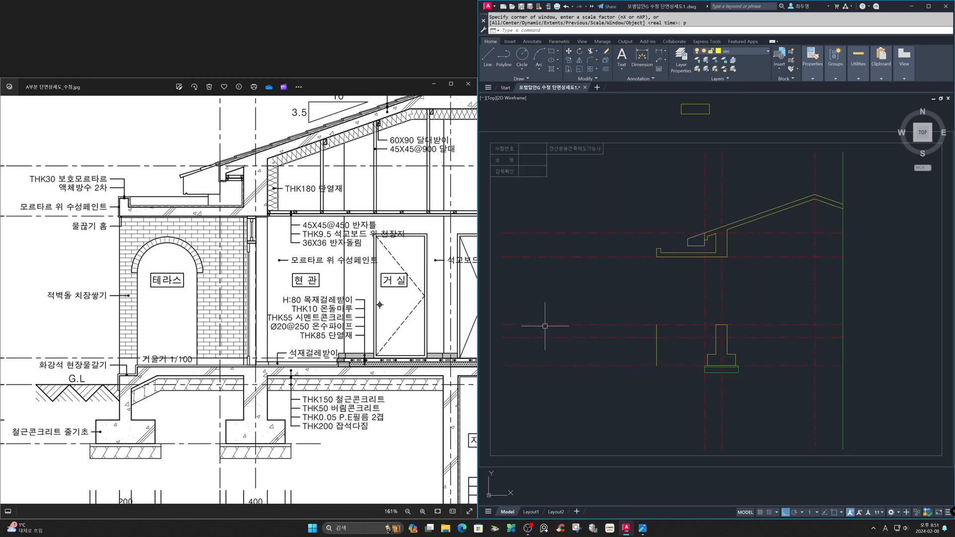
pyautogui.click(393, 326)
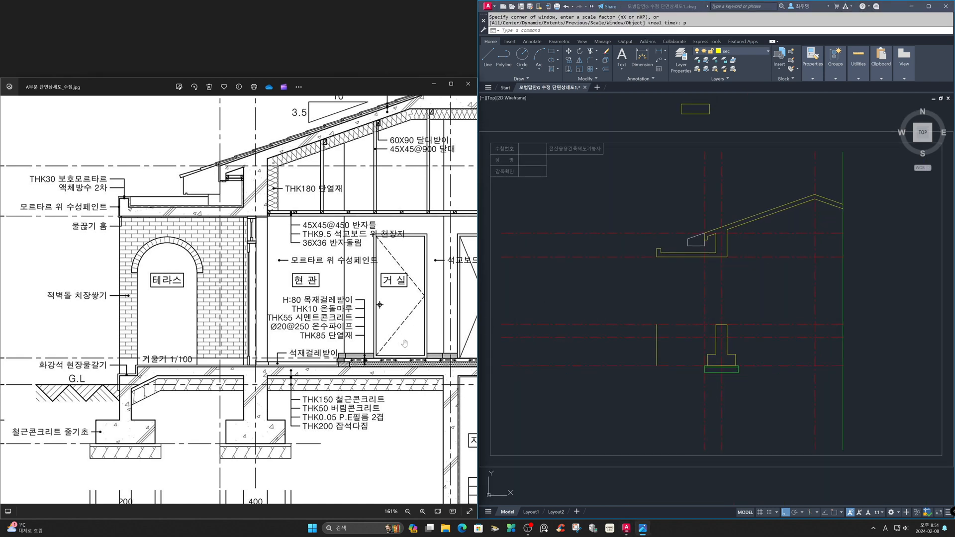
pyautogui.click(438, 512)
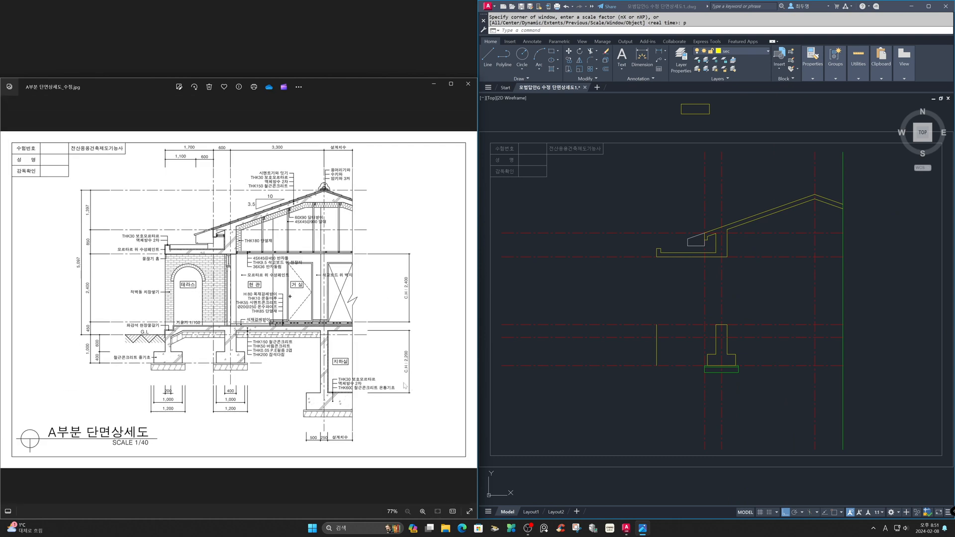
# Examine the floor plan around the terrace and entrance, and the terrace floor and foundation area in the section detail image.
pyautogui.click(295, 483)
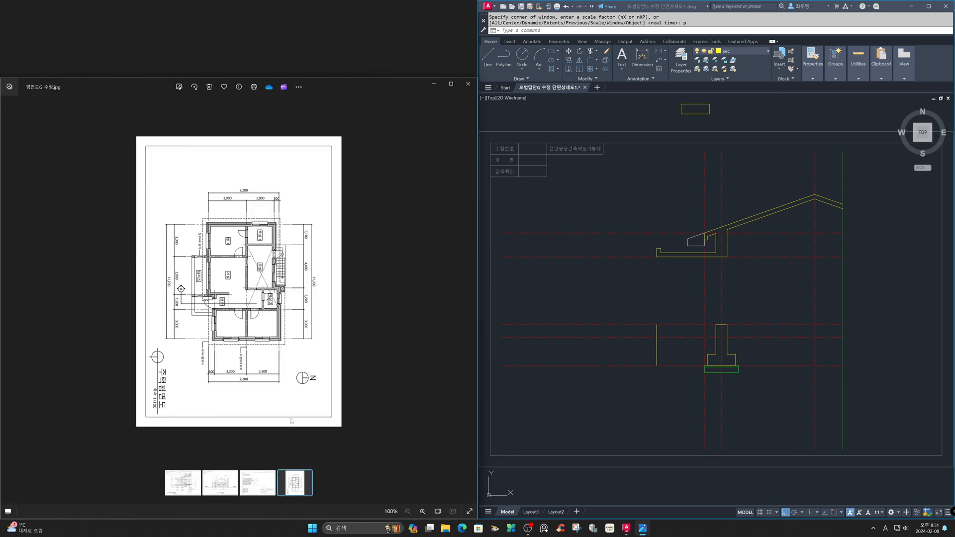
pyautogui.scroll(5, 236, 337)
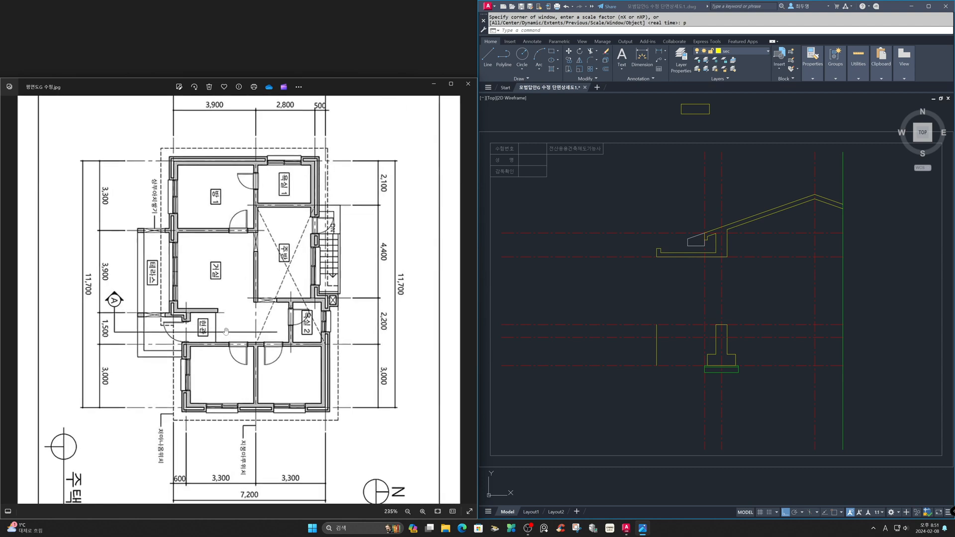
pyautogui.click(611, 386)
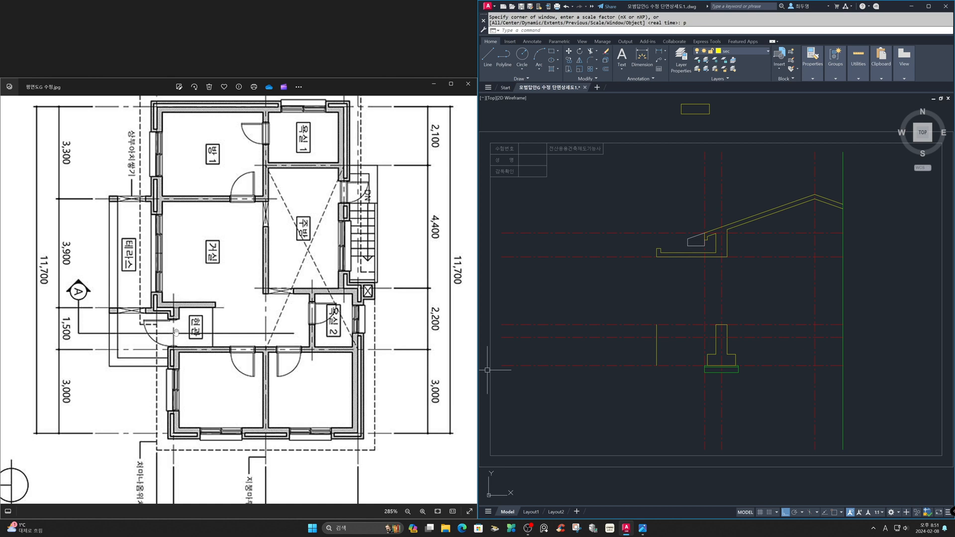
pyautogui.write('F')
pyautogui.click(161, 335)
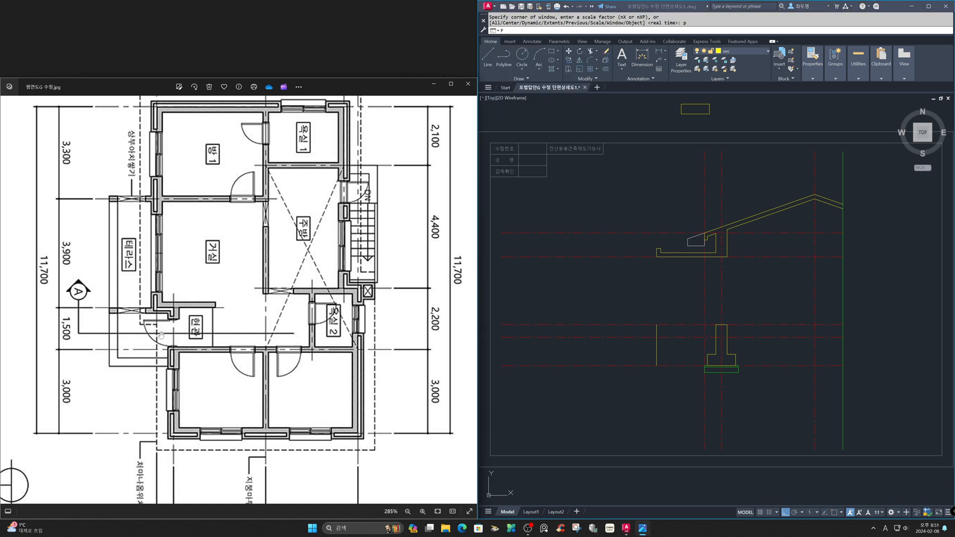
pyautogui.click(512, 319)
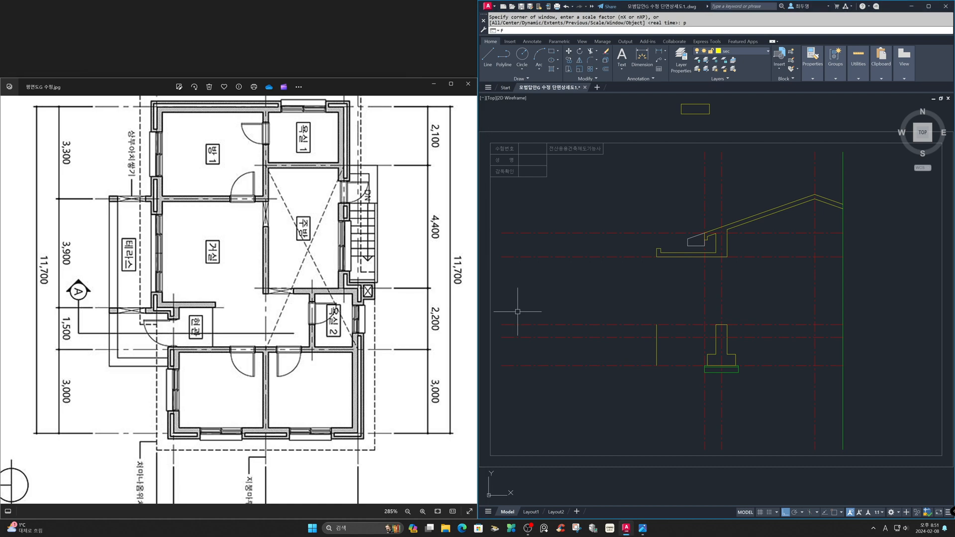
pyautogui.press('Escape')
pyautogui.click(230, 332)
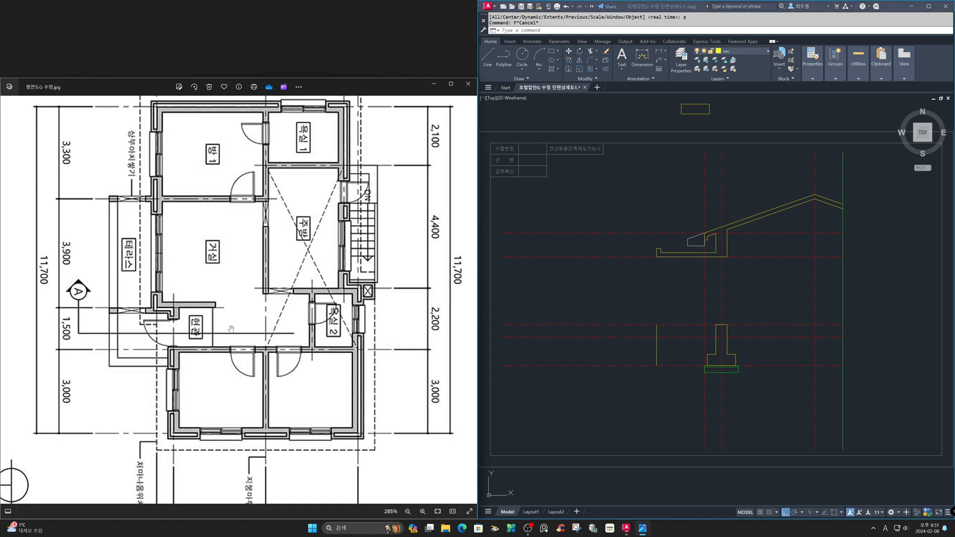
pyautogui.scroll(-1, 230, 329)
pyautogui.click(183, 483)
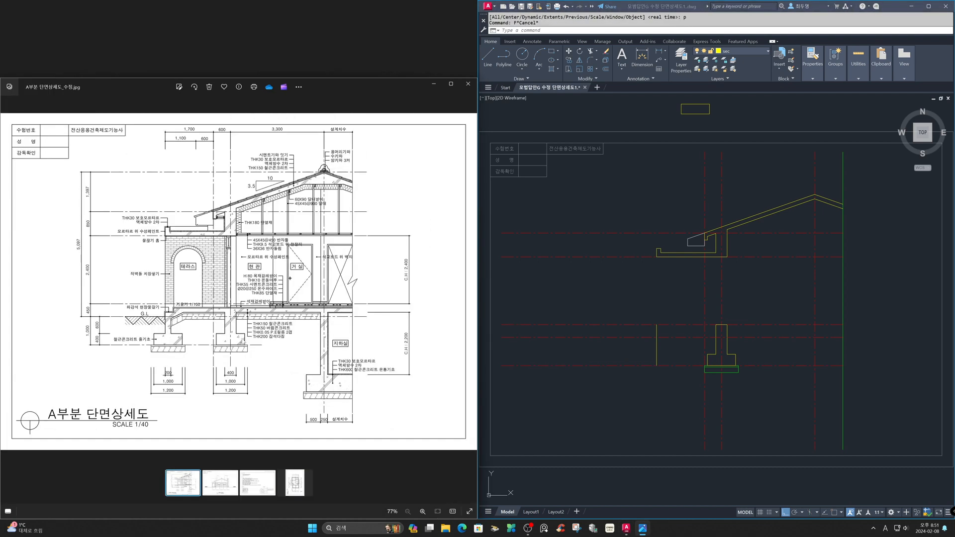
pyautogui.scroll(4, 207, 354)
pyautogui.scroll(2, 207, 354)
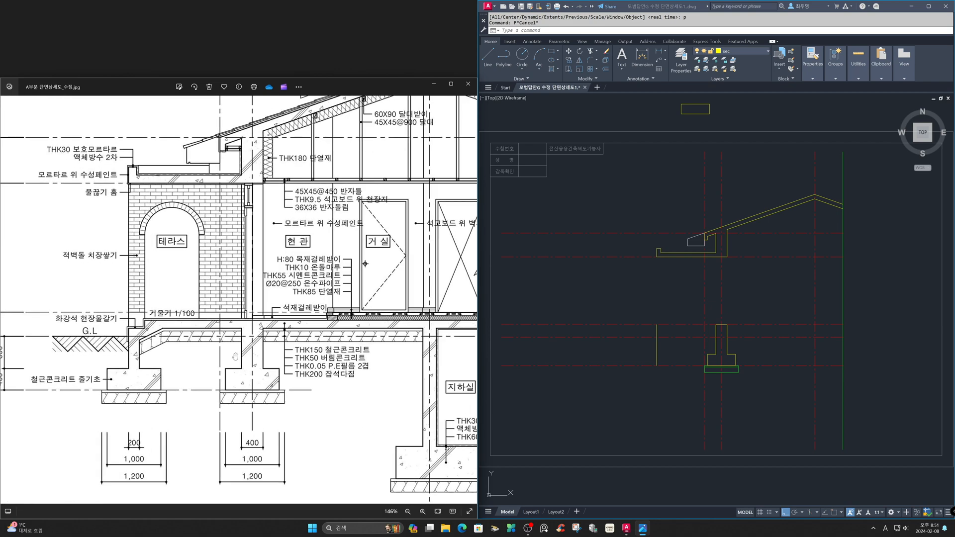
# Offset the floor level line 150 mm down and fillet it with the outer terrace edge line.
pyautogui.click(676, 371)
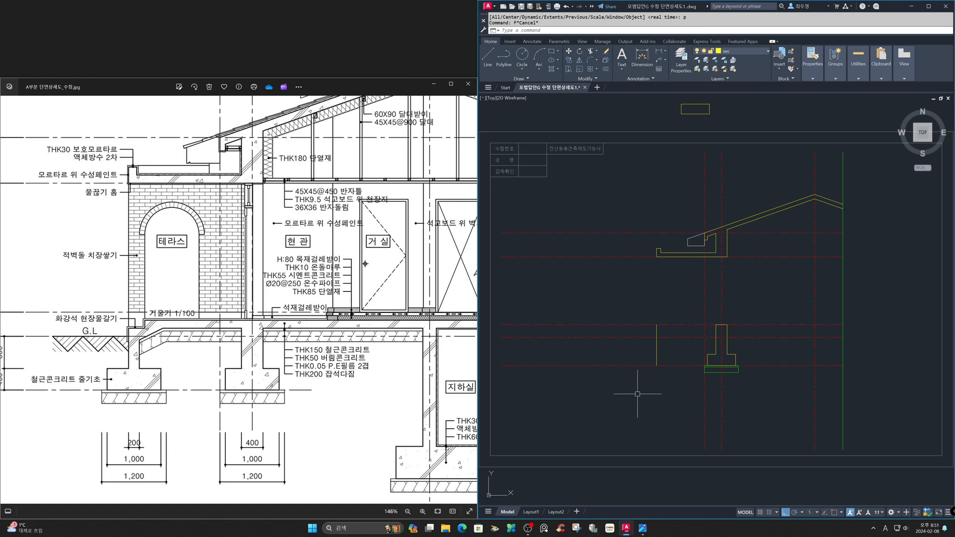
pyautogui.write('o')
pyautogui.press('Return')
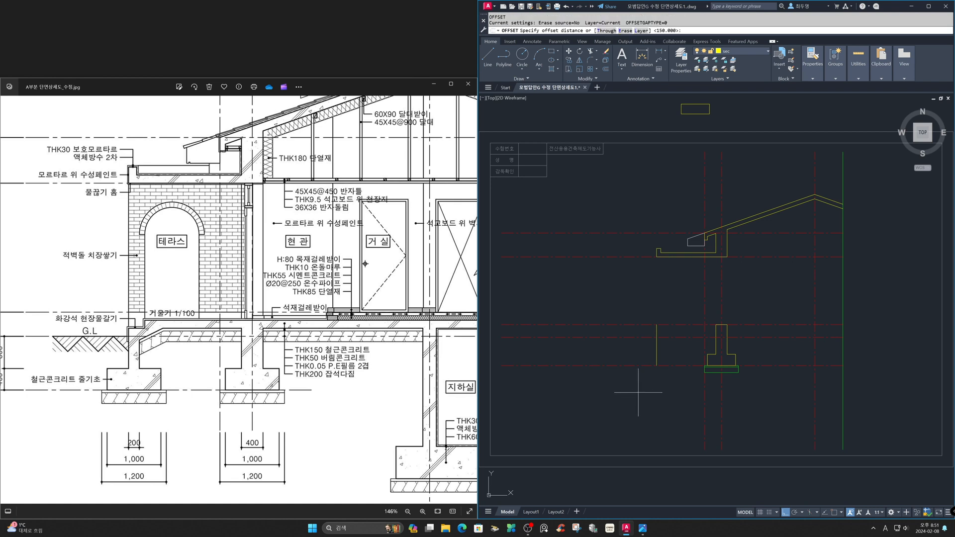
pyautogui.press('Return')
pyautogui.click(637, 325)
pyautogui.click(641, 350)
pyautogui.press('Return')
pyautogui.write('f')
pyautogui.press('Return')
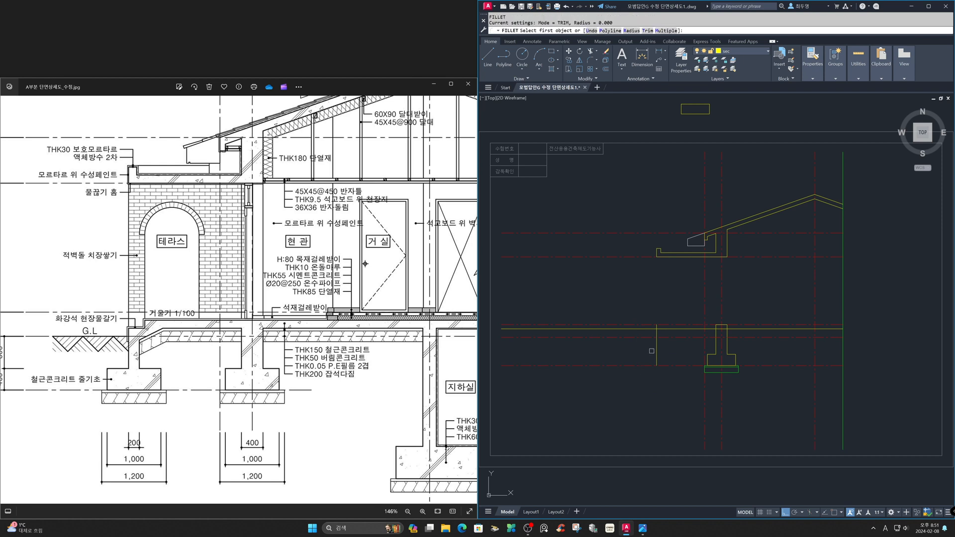
pyautogui.click(657, 351)
pyautogui.click(666, 329)
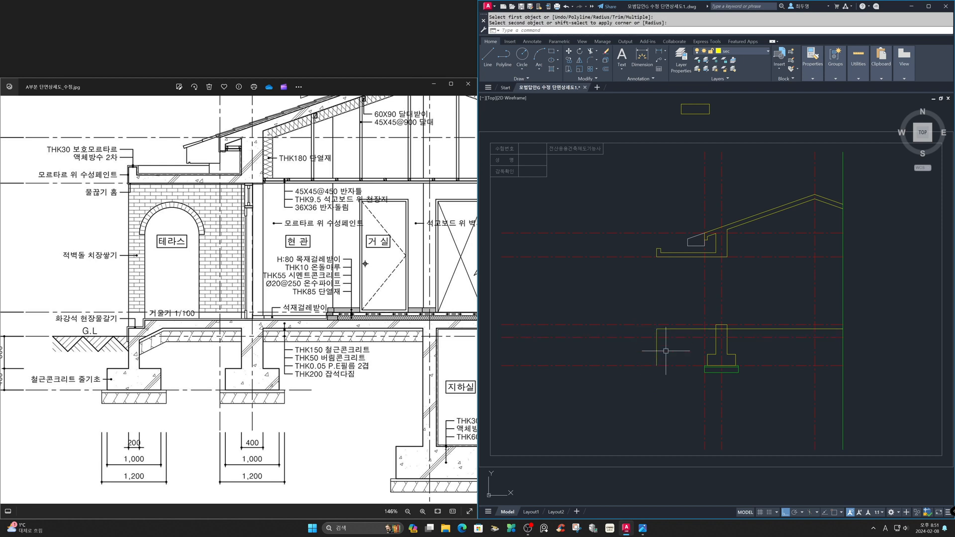
# Offset the ground slab's top line 150 mm down to set the terrace step's lower tread.
pyautogui.write('z')
pyautogui.press('Return')
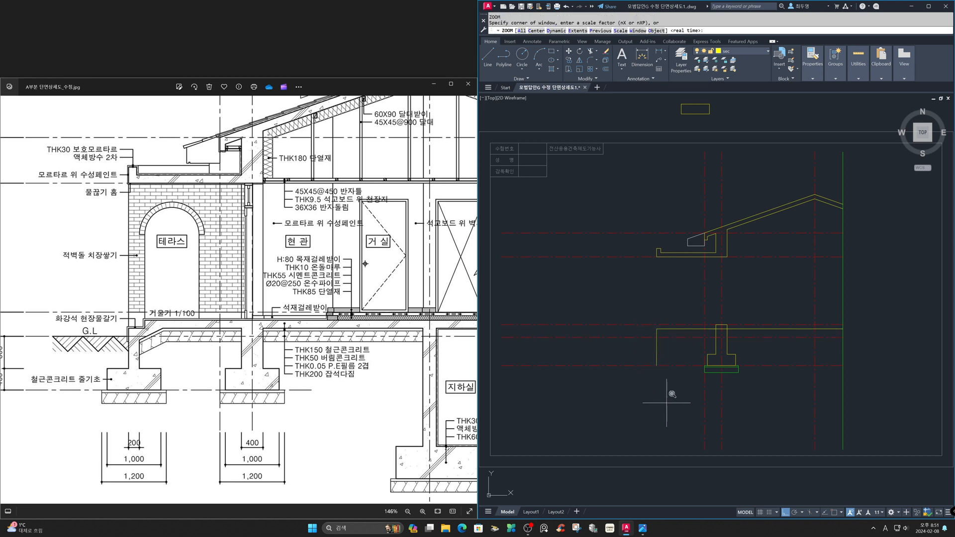
pyautogui.click(632, 299)
pyautogui.click(760, 389)
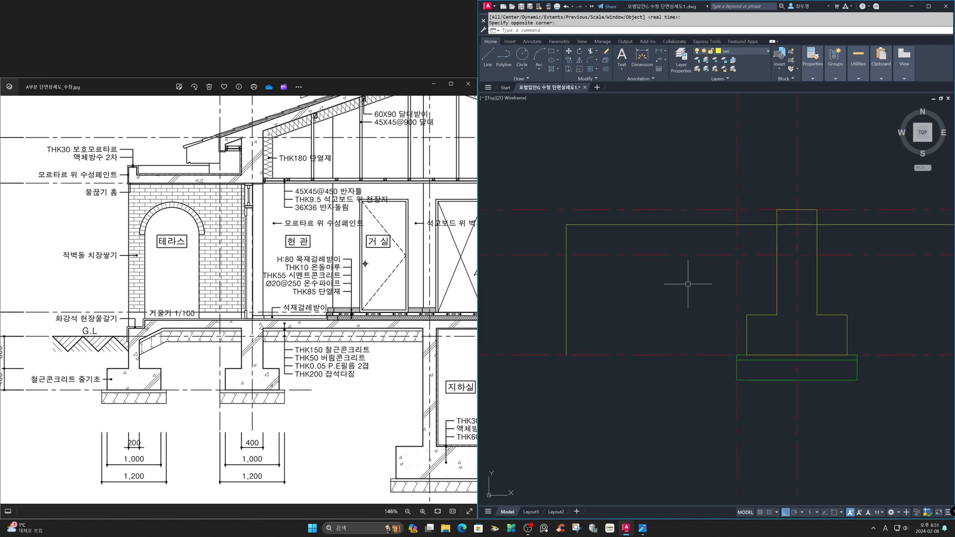
pyautogui.write('o')
pyautogui.press('Return')
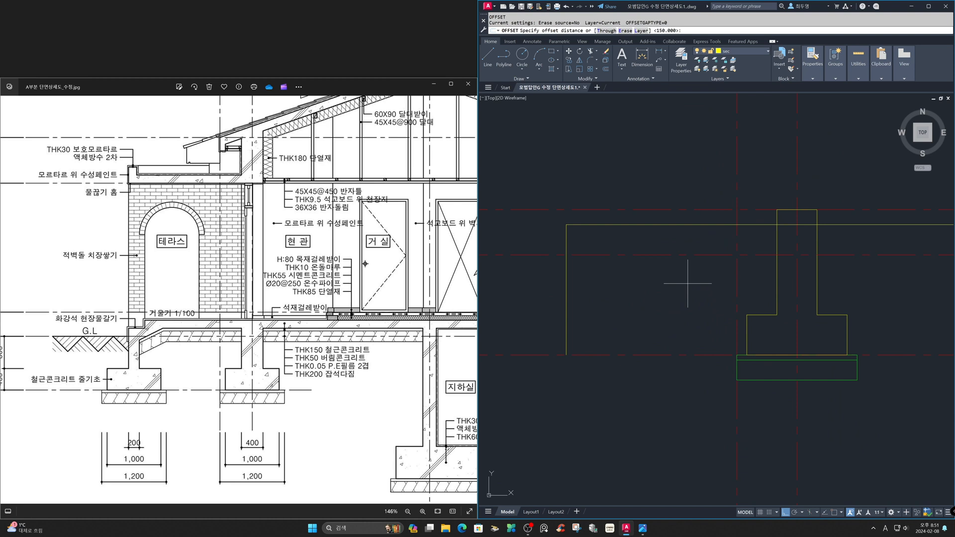
pyautogui.write('150')
pyautogui.press('Return')
pyautogui.click(680, 224)
pyautogui.click(681, 240)
pyautogui.press('Return')
# Offset the outer terrace edge line 300 mm inward.
pyautogui.press('Return')
pyautogui.write('30')
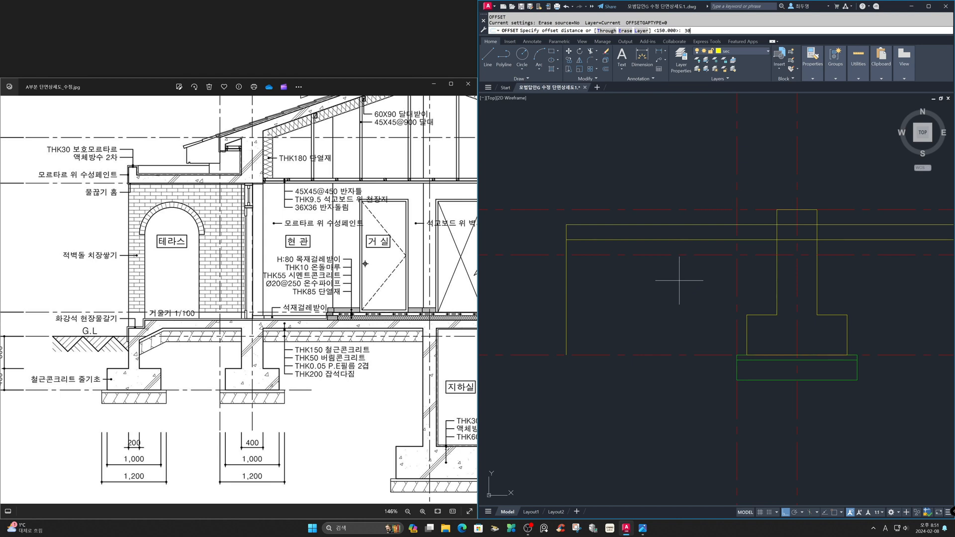
pyautogui.write('0')
pyautogui.press('Return')
pyautogui.click(567, 288)
pyautogui.click(582, 289)
pyautogui.press('Return')
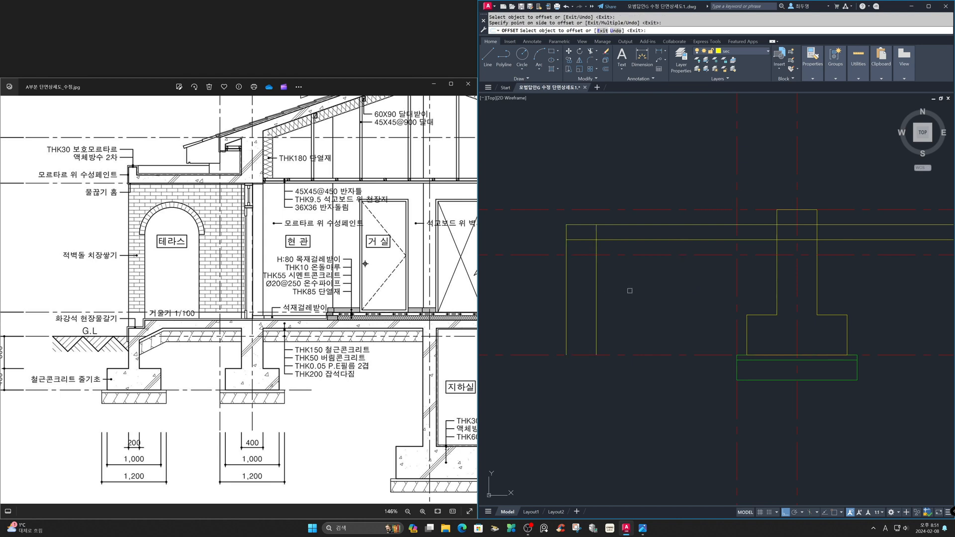
# Fillet the two horizontal lines with the terrace edge lines to form the stepped outer edge of the slab.
pyautogui.write('f')
pyautogui.press('Return')
pyautogui.write('m')
pyautogui.press('Return')
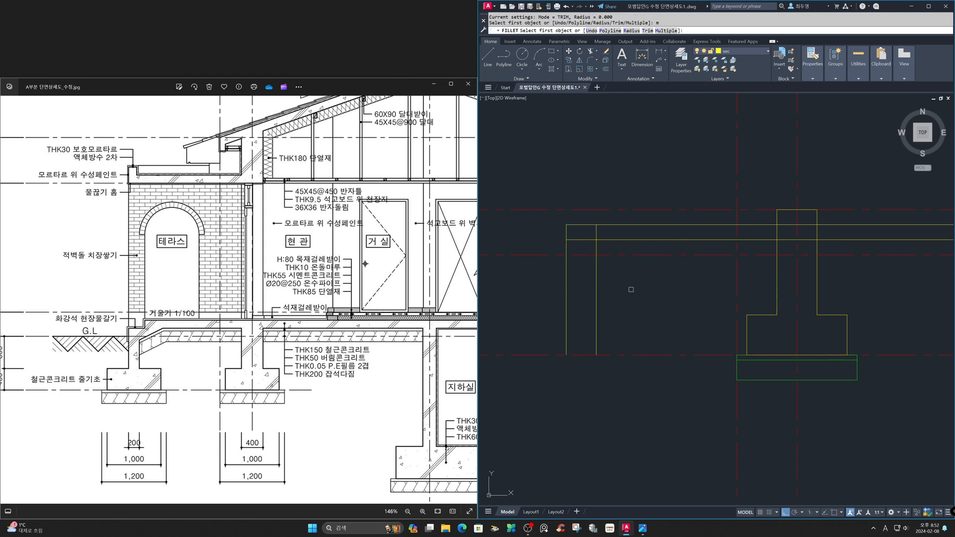
pyautogui.click(570, 241)
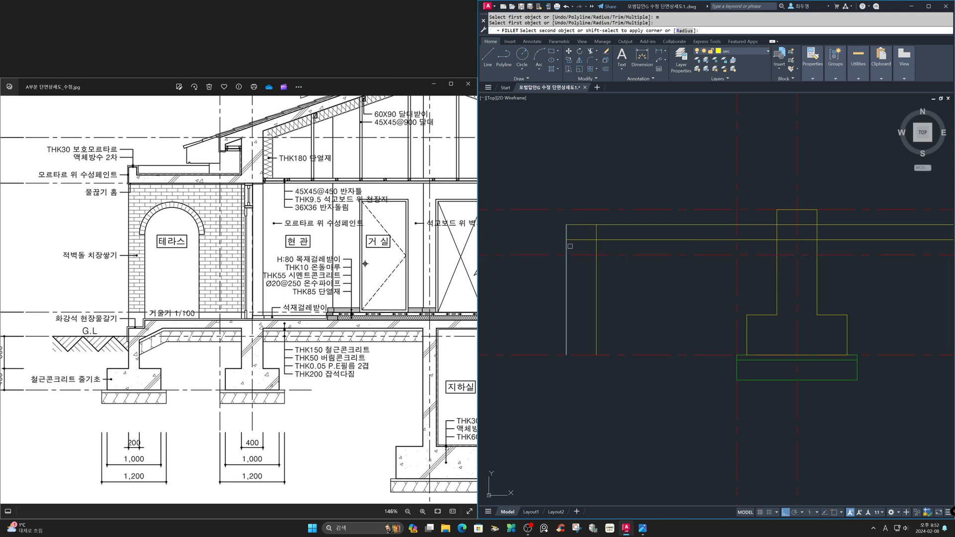
pyautogui.click(596, 234)
pyautogui.click(597, 230)
pyautogui.click(606, 225)
pyautogui.press('Return')
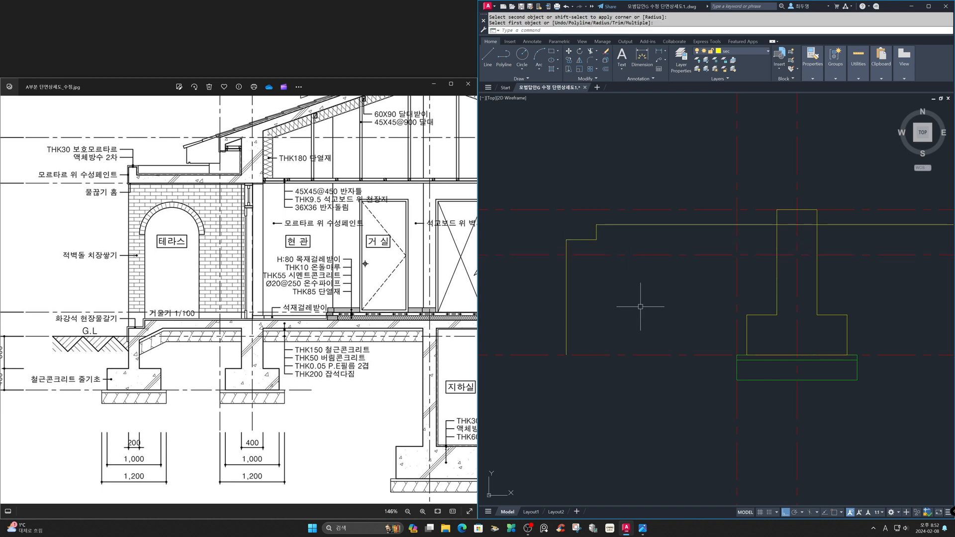
# Draw a sloped construction line through the terrace step's two outer corners.
pyautogui.write('xl')
pyautogui.press('Return')
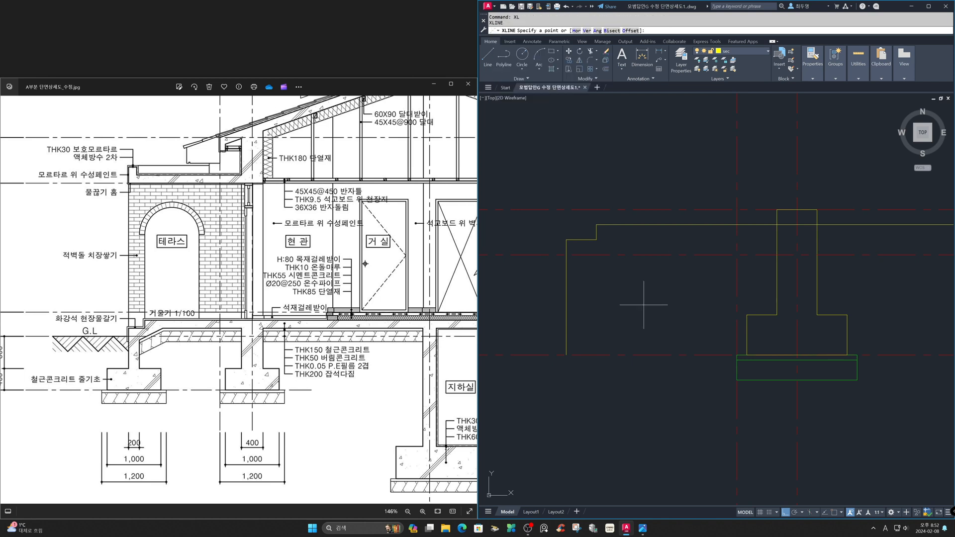
pyautogui.press('F3')
pyautogui.click(566, 240)
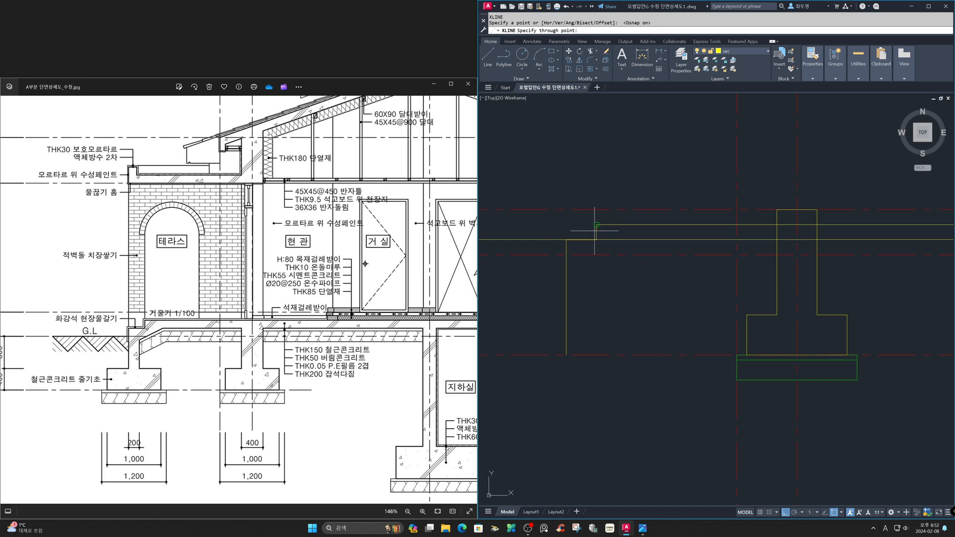
pyautogui.press('F8')
pyautogui.click(596, 225)
pyautogui.press('Return')
# Move the sloped construction line from the step's upper corner down to its inner corner.
pyautogui.write('m')
pyautogui.press('Return')
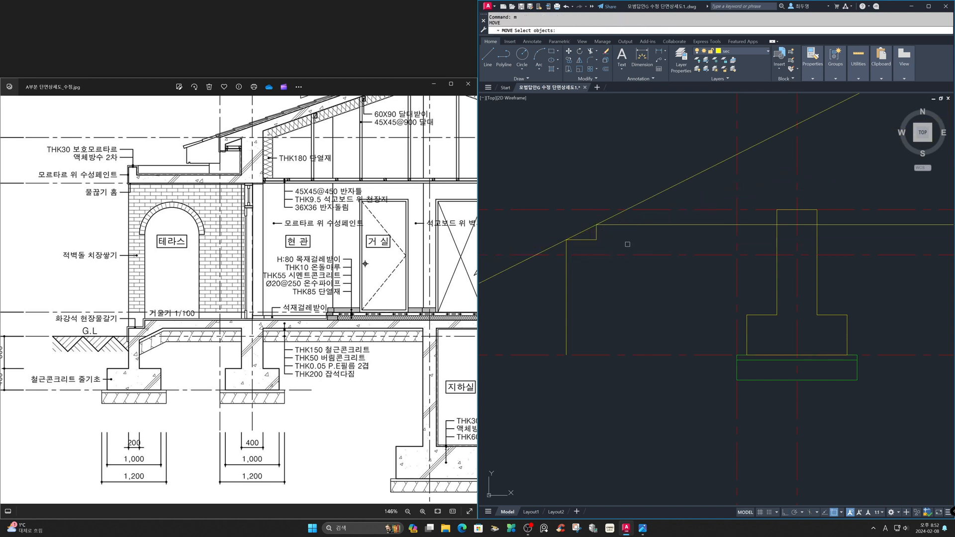
pyautogui.write('l')
pyautogui.press('Return')
pyautogui.press('Return')
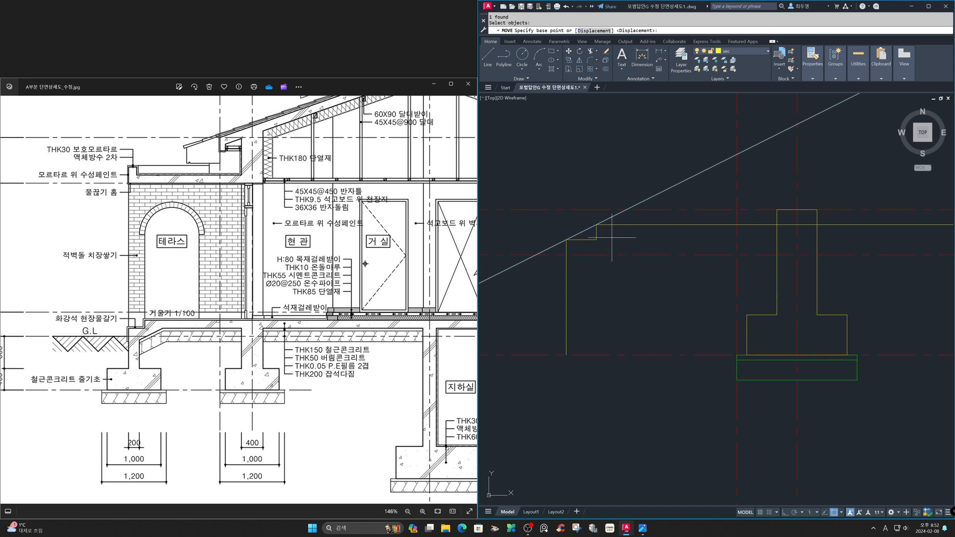
pyautogui.click(596, 225)
pyautogui.click(597, 240)
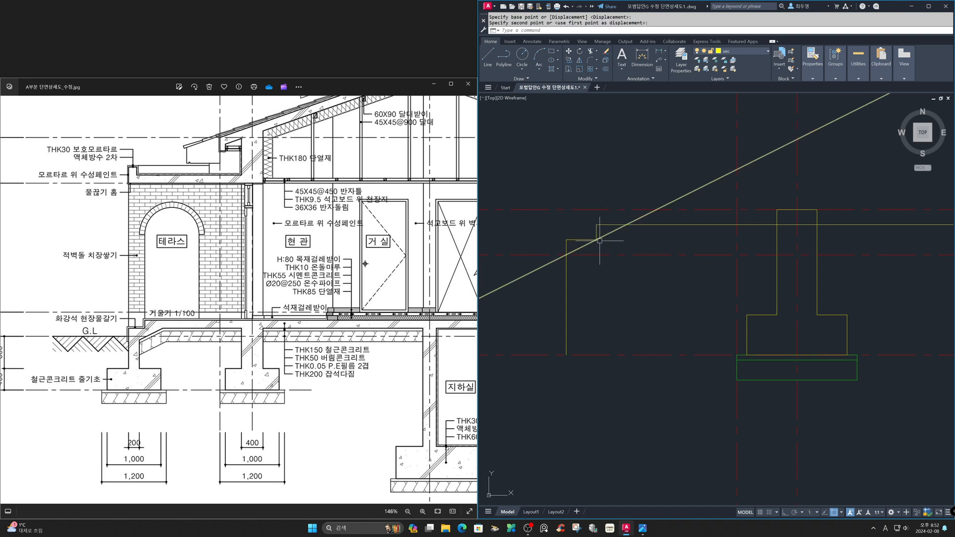
# Offset the sloped construction line 150 mm toward the lower side and erase the original one.
pyautogui.write('o')
pyautogui.press('Return')
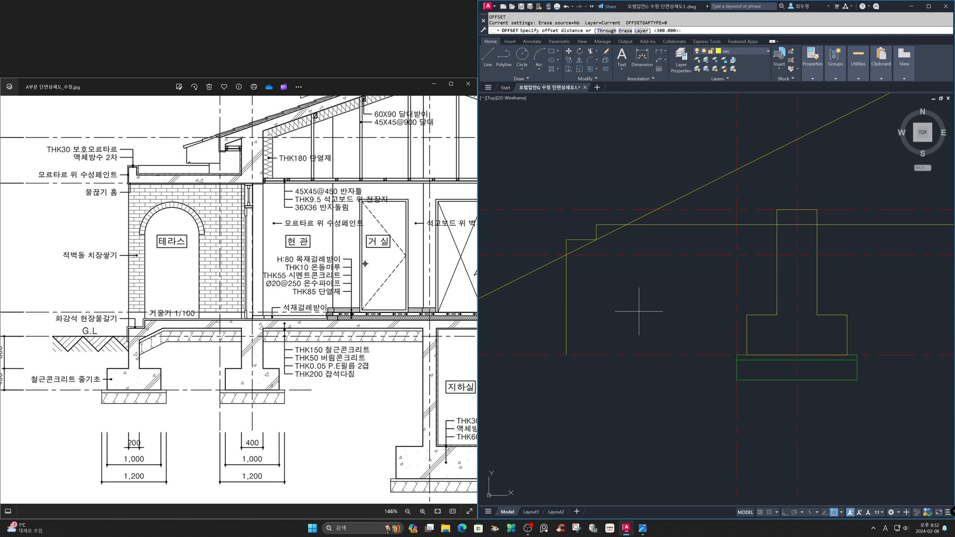
pyautogui.press('F3')
pyautogui.press('Return')
pyautogui.click(610, 234)
pyautogui.click(642, 276)
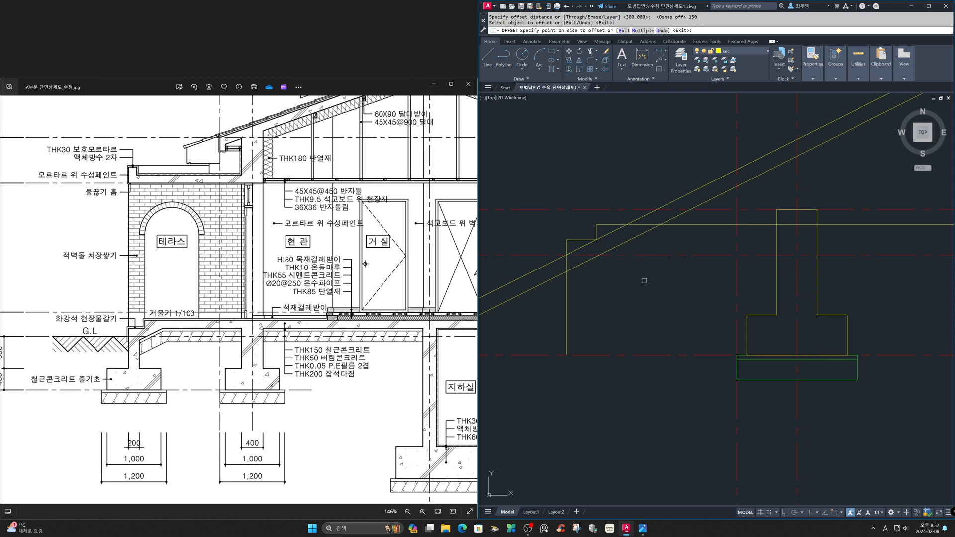
pyautogui.press('Return')
pyautogui.write('e')
pyautogui.press('Return')
pyautogui.click(615, 232)
pyautogui.press('Return')
# Offset the ground slab's top line 150 mm down to create the slab's underside.
pyautogui.write('o')
pyautogui.press('Return')
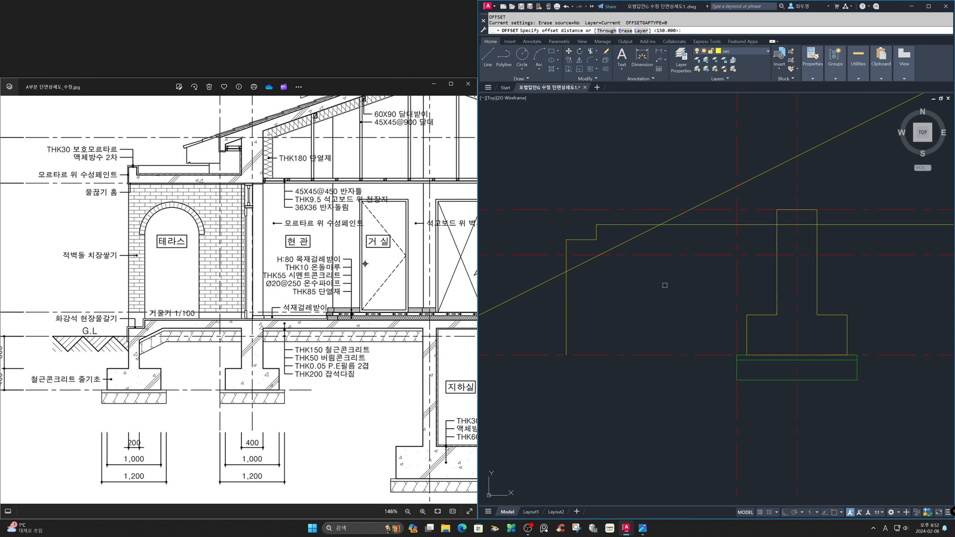
pyautogui.press('Return')
pyautogui.click(688, 226)
pyautogui.click(689, 257)
# Offset the outer terrace edge line 200 mm inward for the foundation wall's inner face.
pyautogui.press('Return')
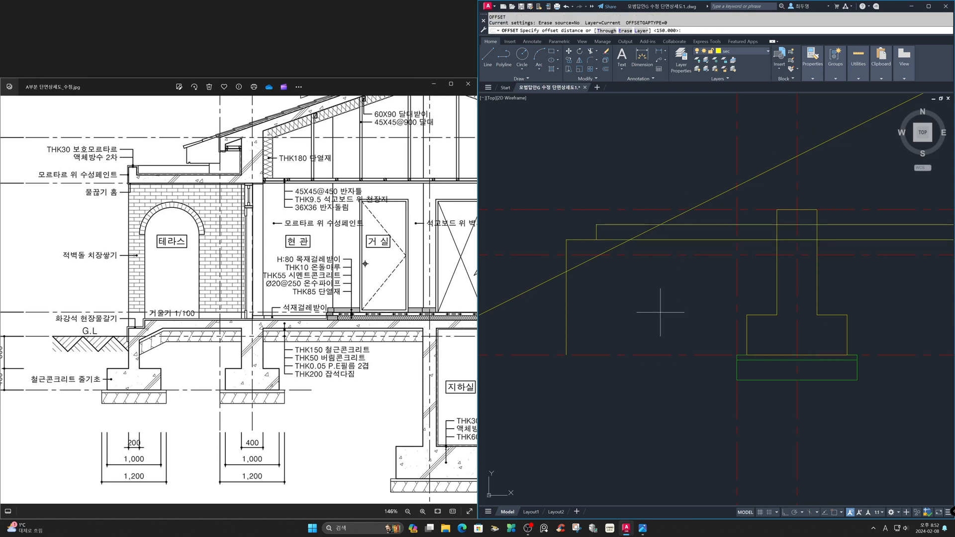
pyautogui.write('200')
pyautogui.press('Return')
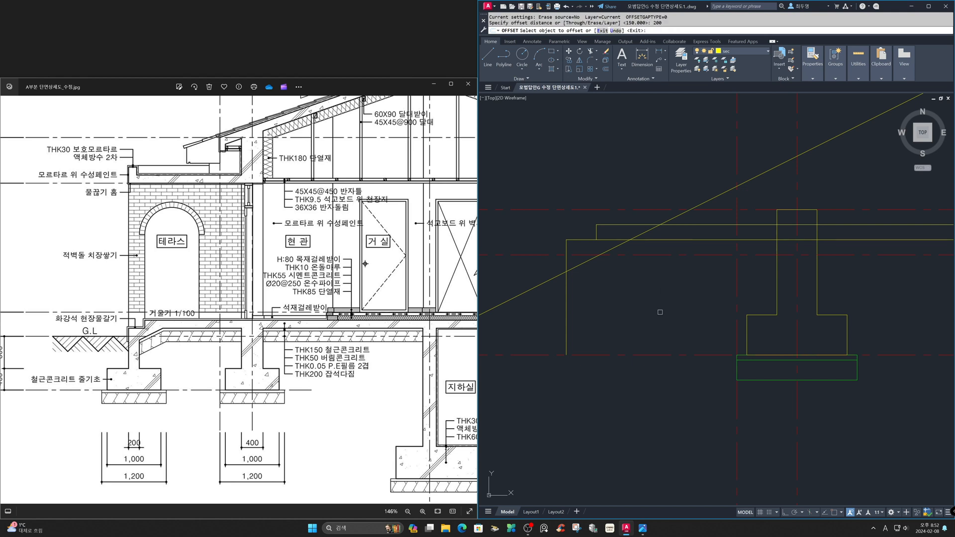
pyautogui.click(566, 313)
pyautogui.click(635, 314)
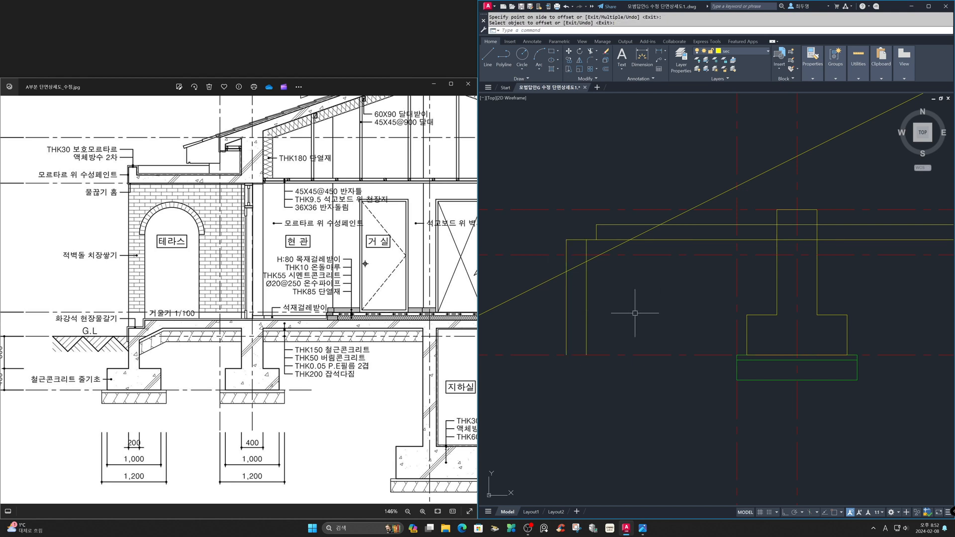
pyautogui.press('Escape')
# Fillet the sloped line with the terrace foundation wall's inner face and with the slab's underside line.
pyautogui.write('f')
pyautogui.press('space')
pyautogui.write('m')
pyautogui.press('Return')
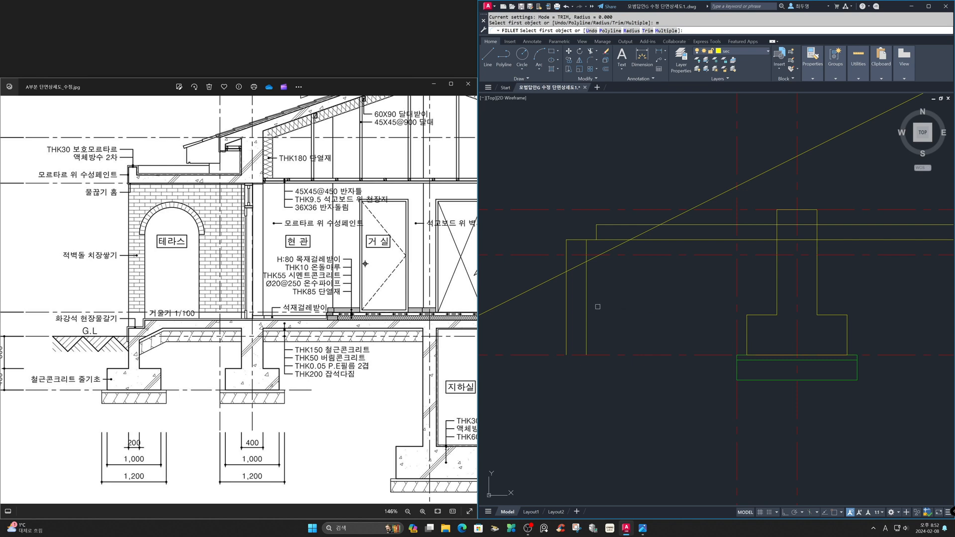
pyautogui.click(588, 302)
pyautogui.click(598, 259)
pyautogui.click(624, 246)
pyautogui.click(659, 241)
pyautogui.press('Escape')
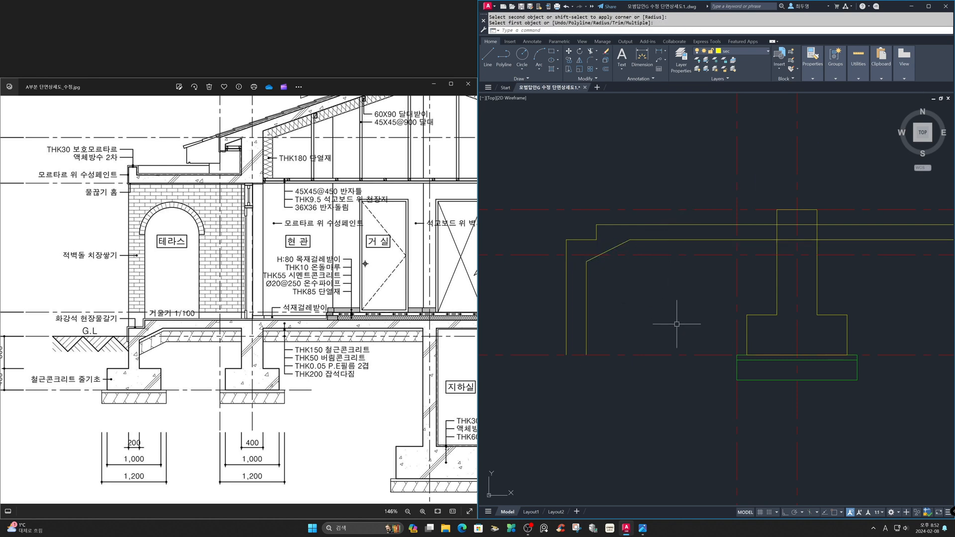
# Erase the short horizontal line closing the top of the middle foundation wall.
pyautogui.write('e')
pyautogui.press('Return')
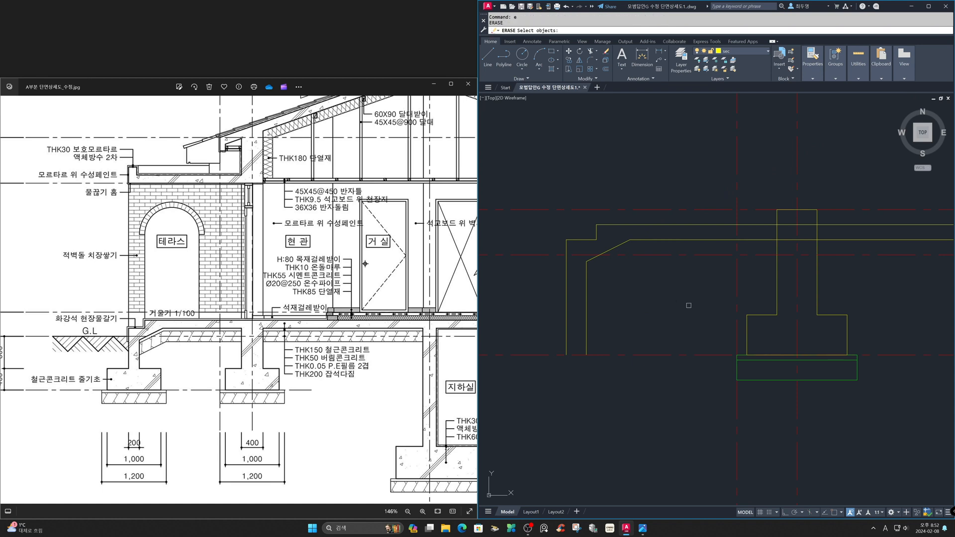
pyautogui.click(762, 188)
pyautogui.click(865, 239)
pyautogui.press('Return')
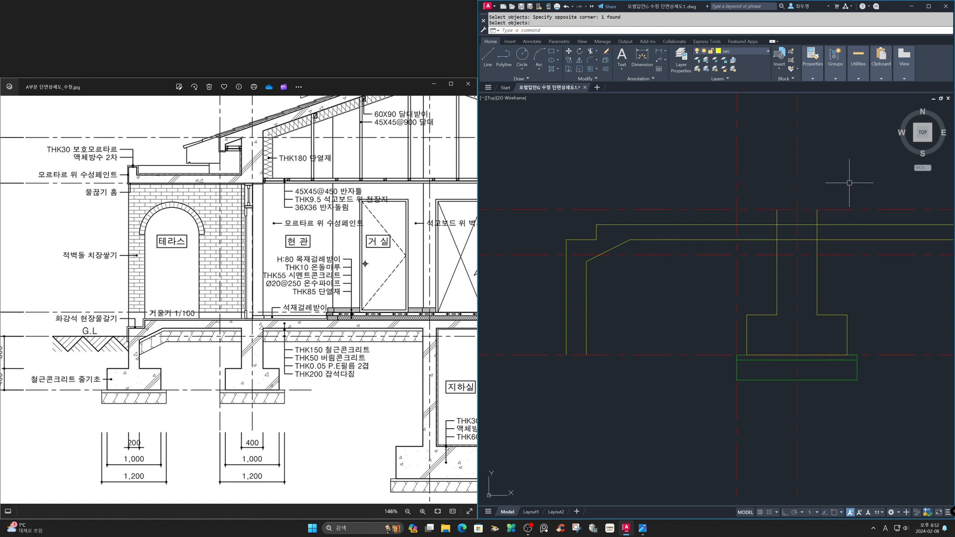
# Stretch the tops of both middle foundation wall lines down to the ground slab's underside.
pyautogui.write('s')
pyautogui.press('Return')
pyautogui.click(842, 218)
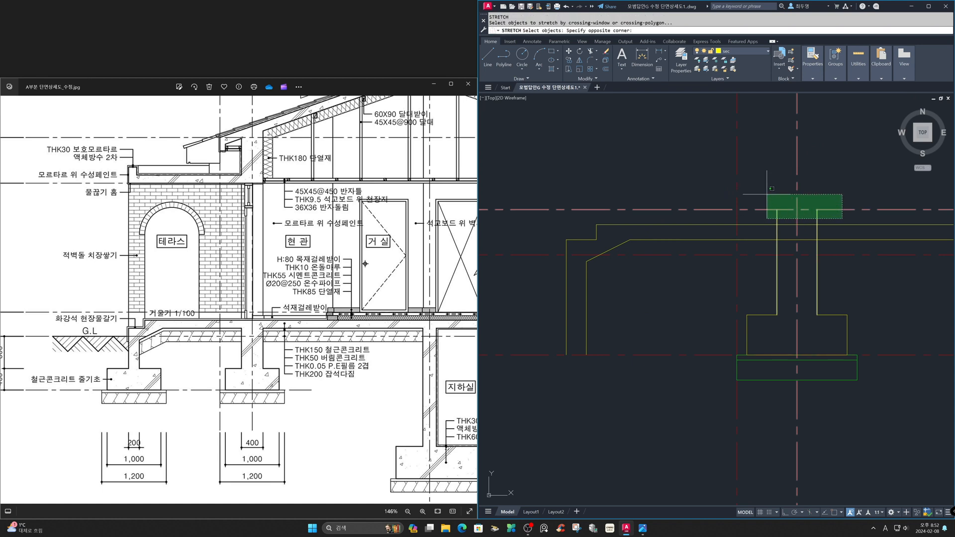
pyautogui.click(759, 191)
pyautogui.press('Return')
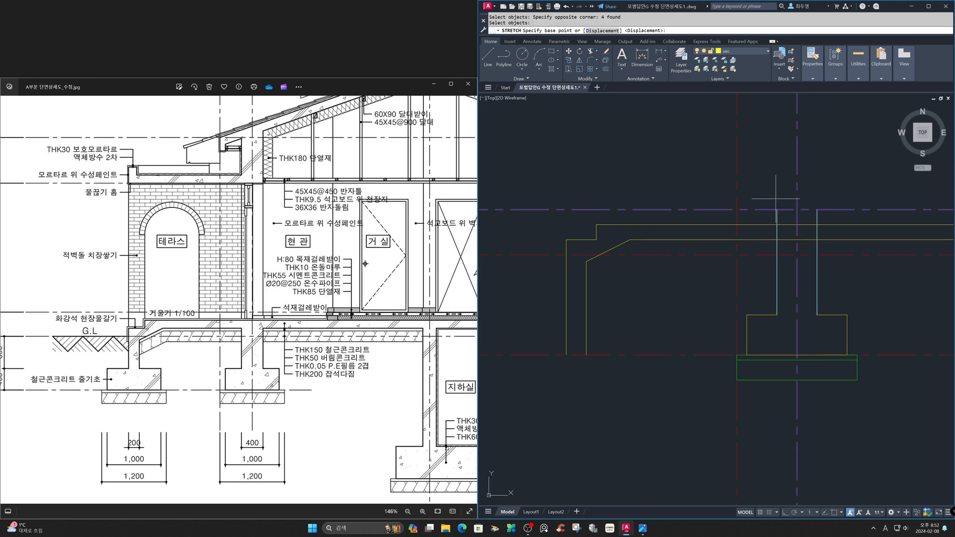
pyautogui.press('F3')
pyautogui.press('F8')
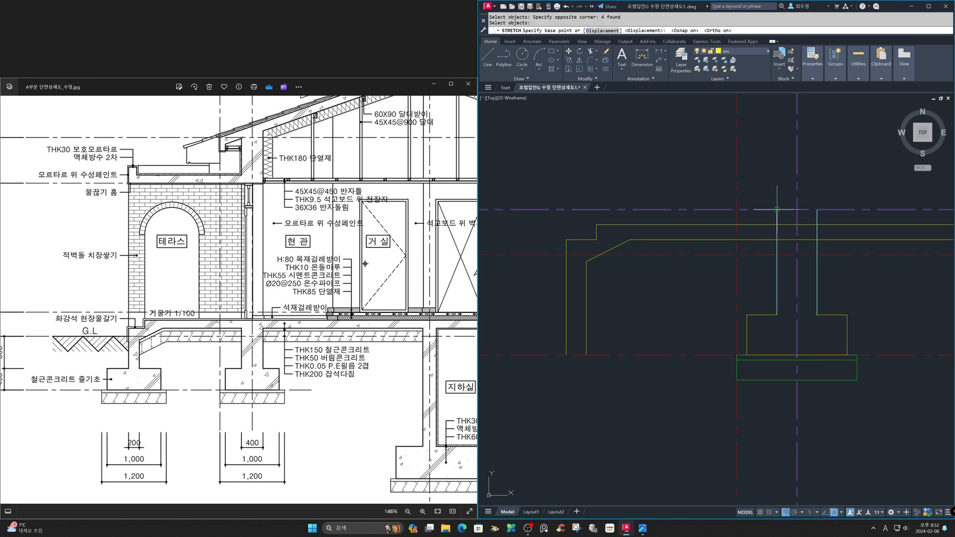
pyautogui.click(777, 210)
pyautogui.click(777, 239)
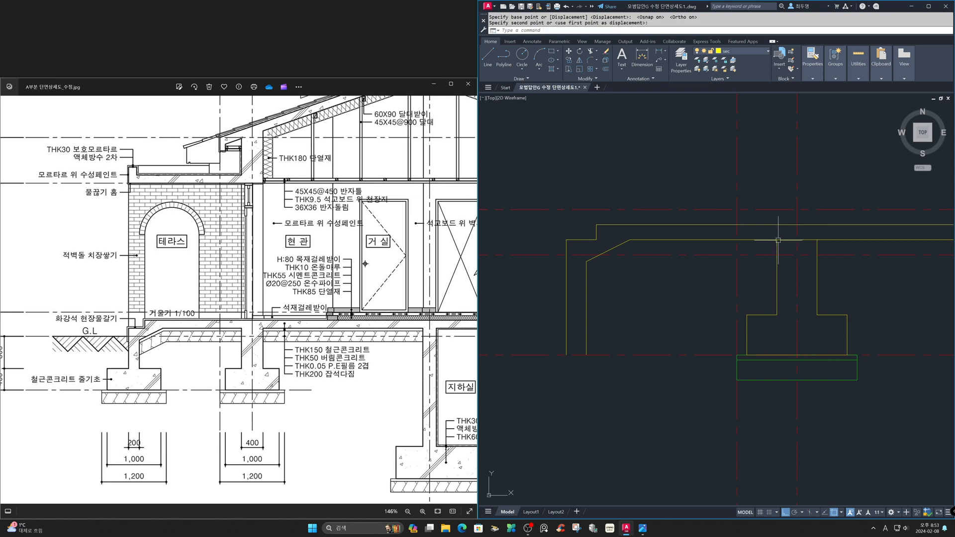
# Trim the slab's underside line between the two faces of the middle foundation wall.
pyautogui.write('tr')
pyautogui.press('Return')
pyautogui.click(789, 240)
pyautogui.press('Return')
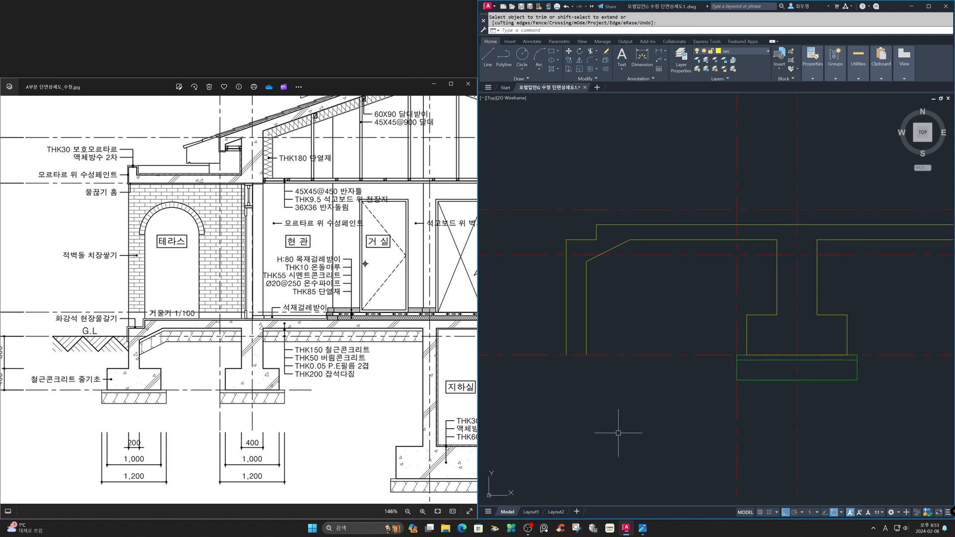
# Offset the foundation base line 400 mm up and both terrace foundation wall faces 400 mm outward for the footing outline.
pyautogui.write('o')
pyautogui.press('Return')
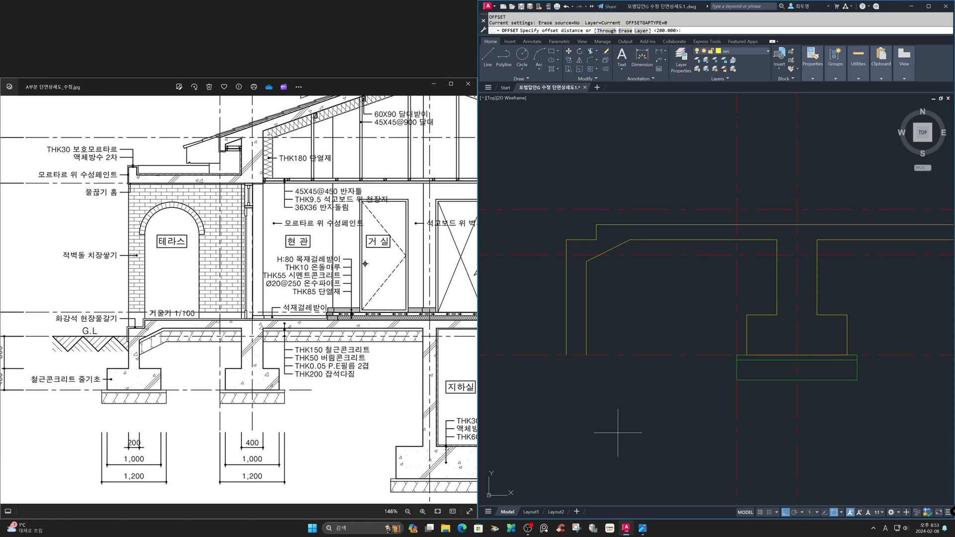
pyautogui.press('Return')
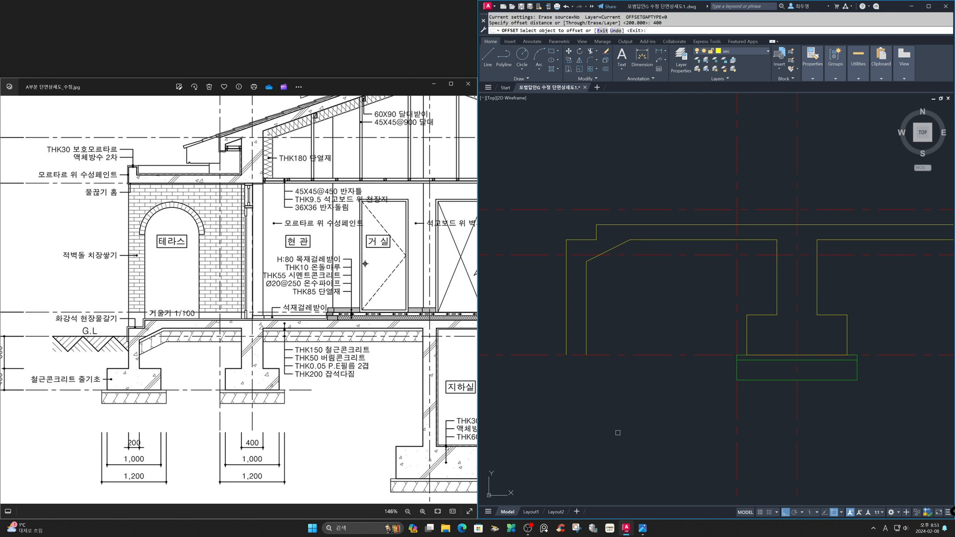
pyautogui.press('F3')
pyautogui.click(642, 355)
pyautogui.click(587, 333)
pyautogui.click(607, 337)
pyautogui.click(566, 336)
pyautogui.click(545, 338)
pyautogui.press('Return')
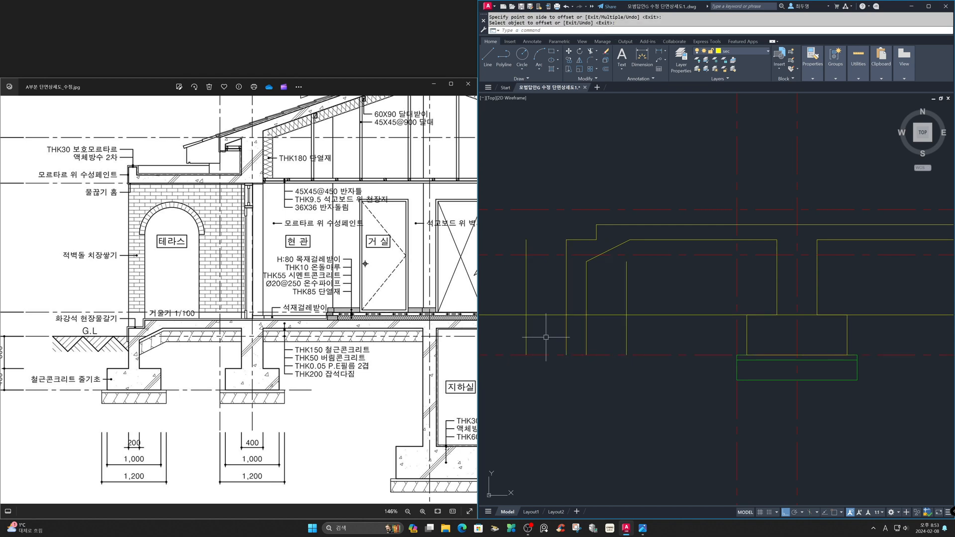
# Trim the offset lines and the wall faces into the stepped outline of the terrace foundation's footing.
pyautogui.write('tr')
pyautogui.press('Return')
pyautogui.click(649, 351)
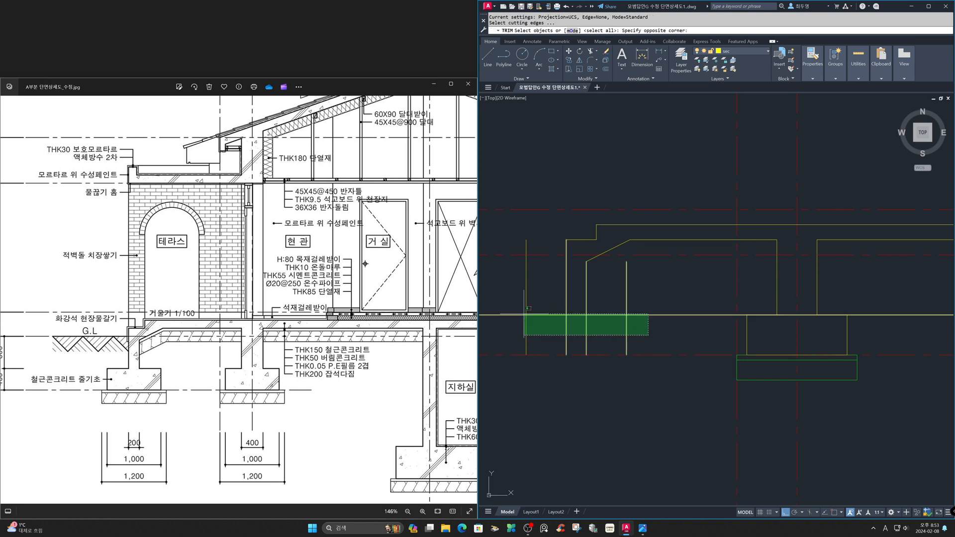
pyautogui.click(522, 310)
pyautogui.press('Return')
pyautogui.click(523, 309)
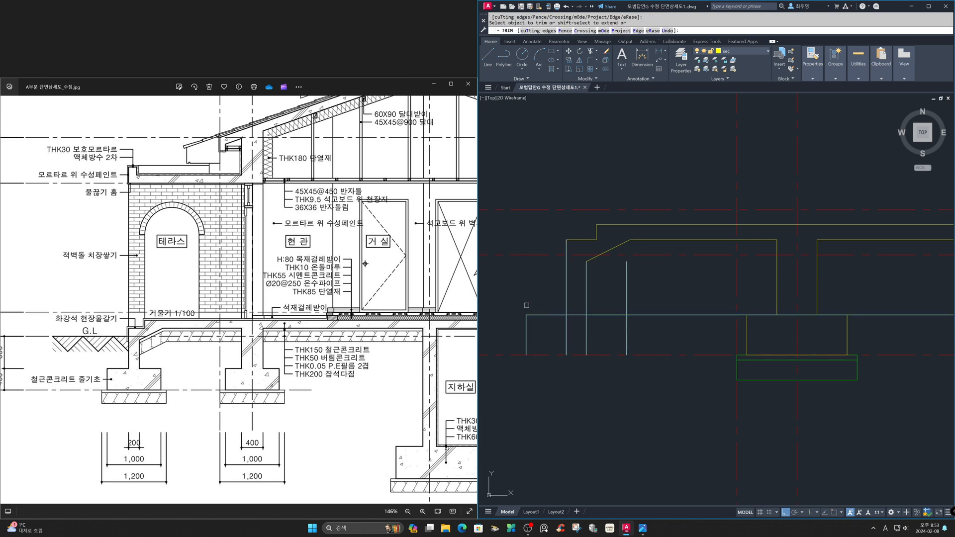
pyautogui.click(557, 327)
pyautogui.click(595, 334)
pyautogui.click(652, 317)
pyautogui.click(628, 307)
pyautogui.click(579, 315)
pyautogui.press('Return')
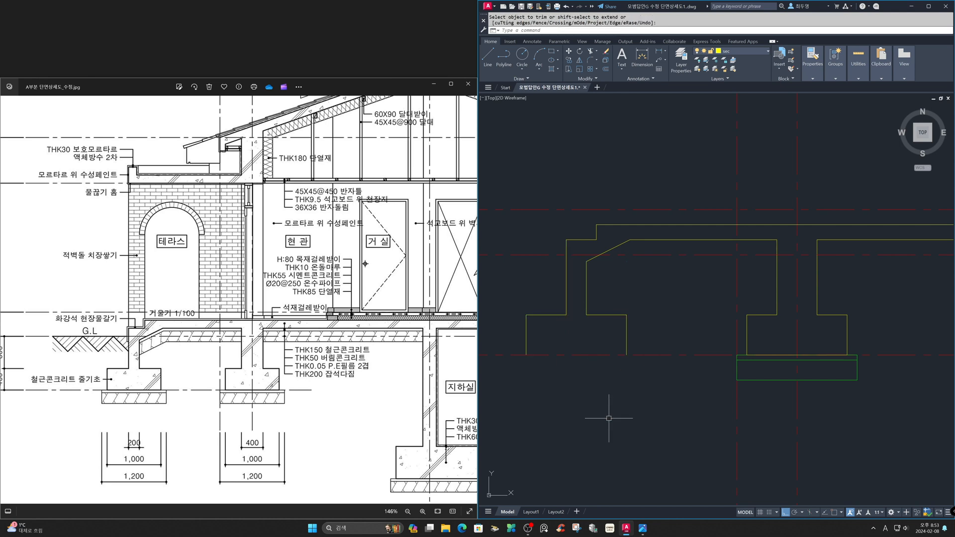
# Copy the green base layers under the middle footing to beneath the terrace footing, matching the footings' lower corners.
pyautogui.write('CP')
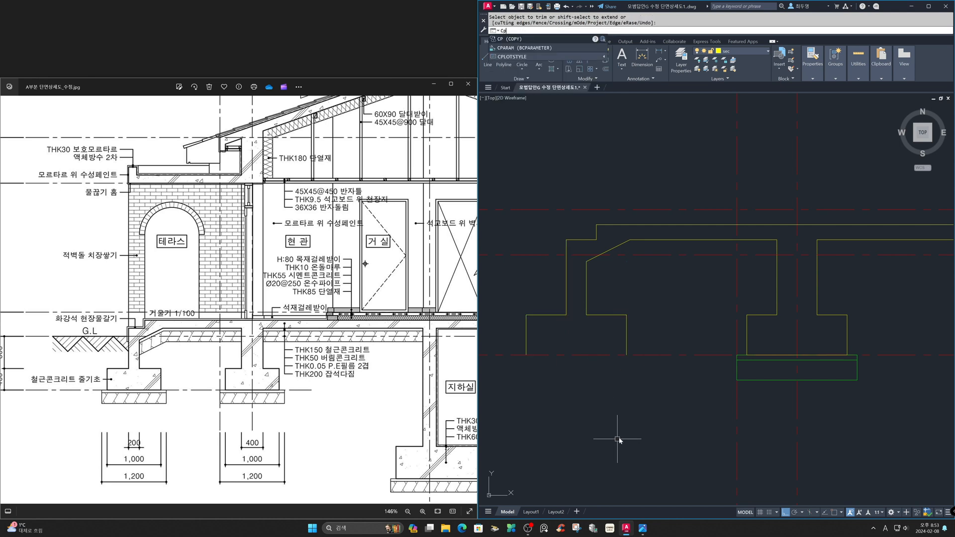
pyautogui.press('Return')
pyautogui.click(706, 336)
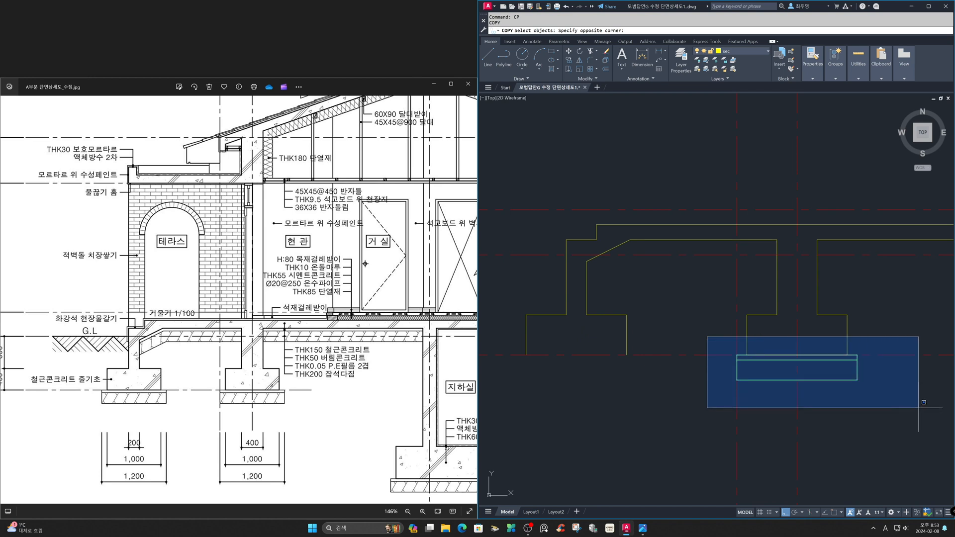
pyautogui.click(940, 432)
pyautogui.press('Return')
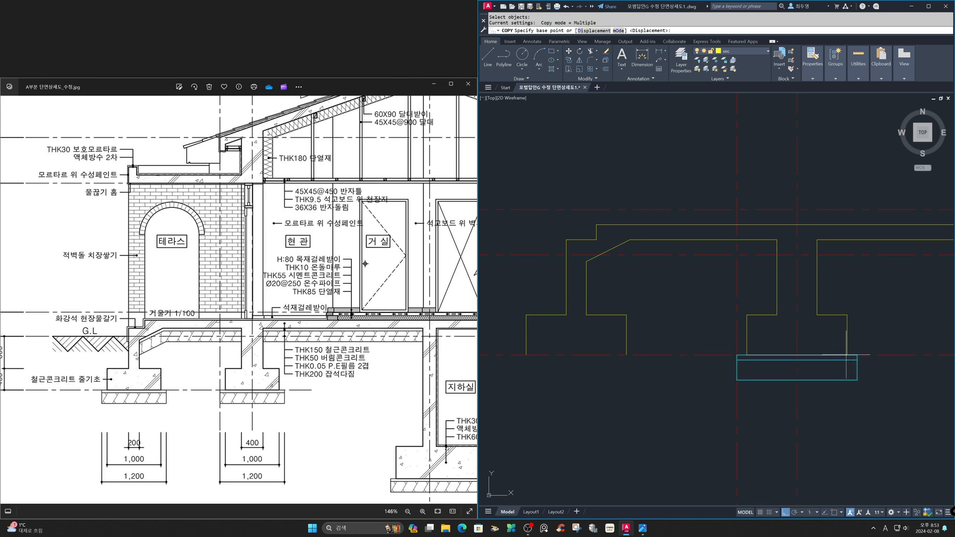
pyautogui.press('F3')
pyautogui.click(848, 355)
pyautogui.click(628, 354)
pyautogui.press('Return')
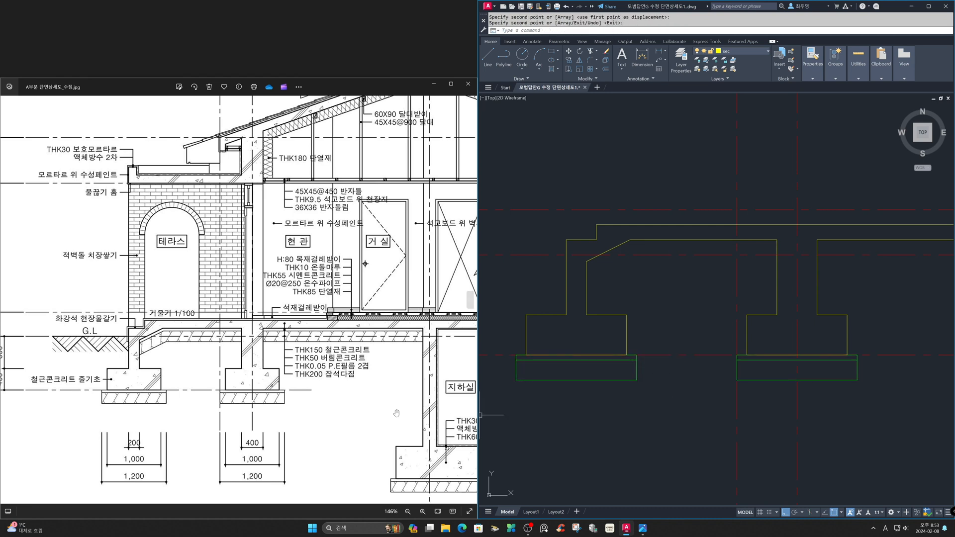
# Examine the floor plan along section line A and the reference section's roof ridge and basement in the image viewer.
pyautogui.click(334, 407)
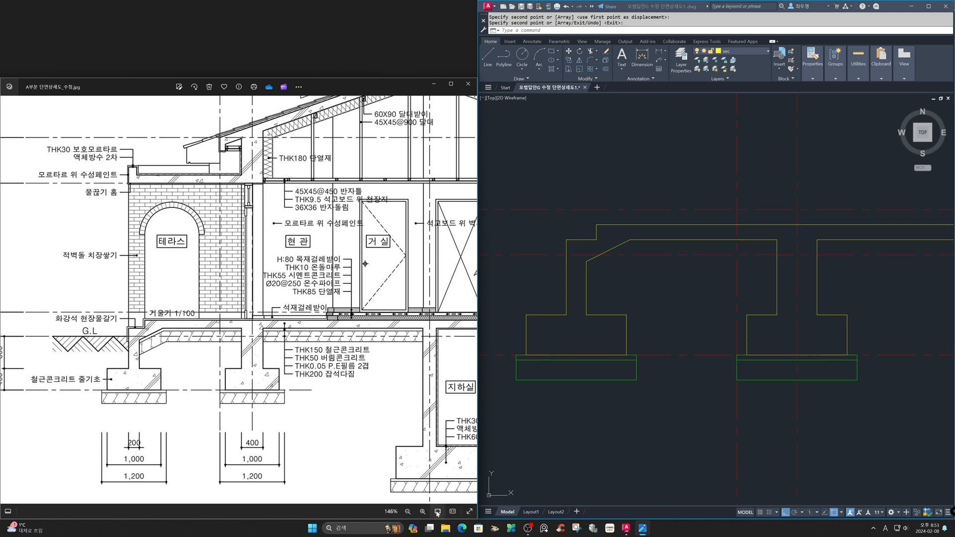
pyautogui.scroll(-3, 378, 423)
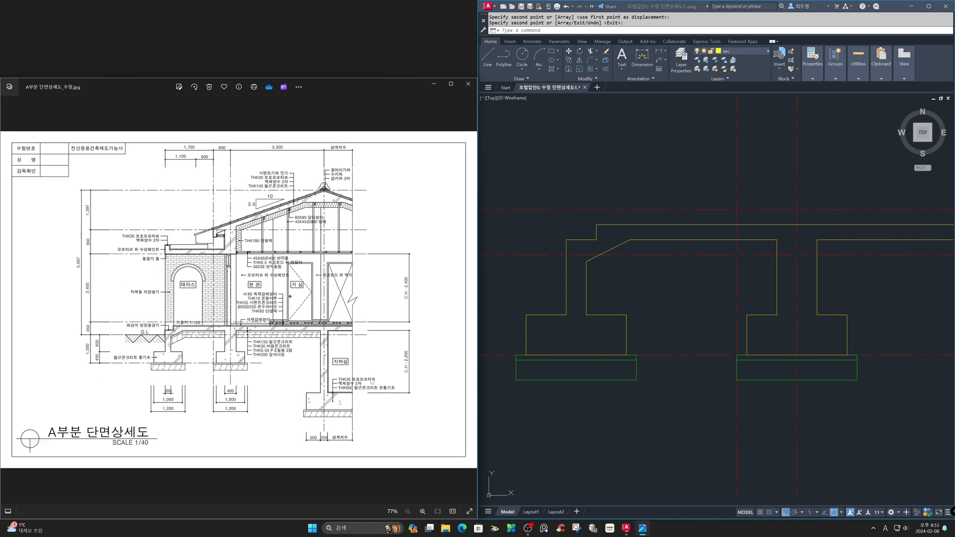
pyautogui.click(304, 475)
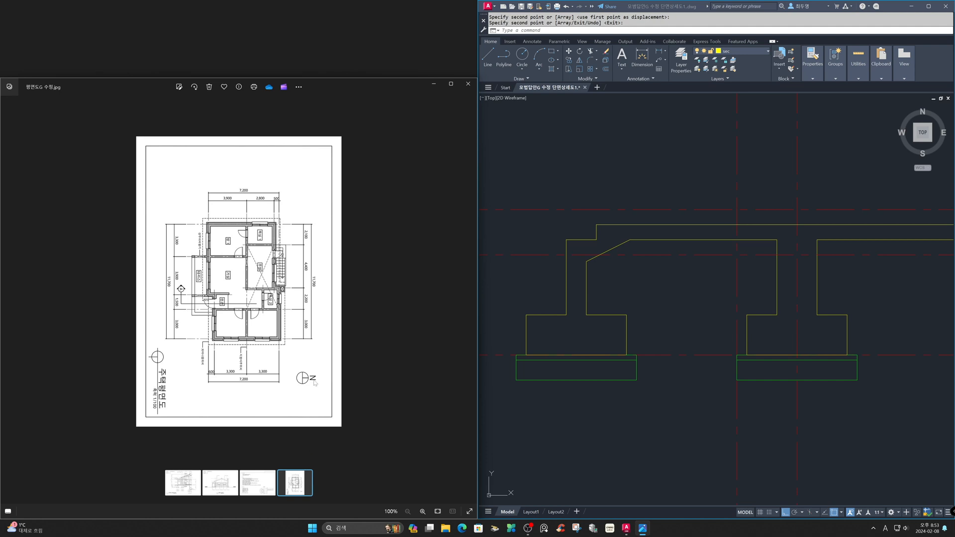
pyautogui.scroll(5, 281, 317)
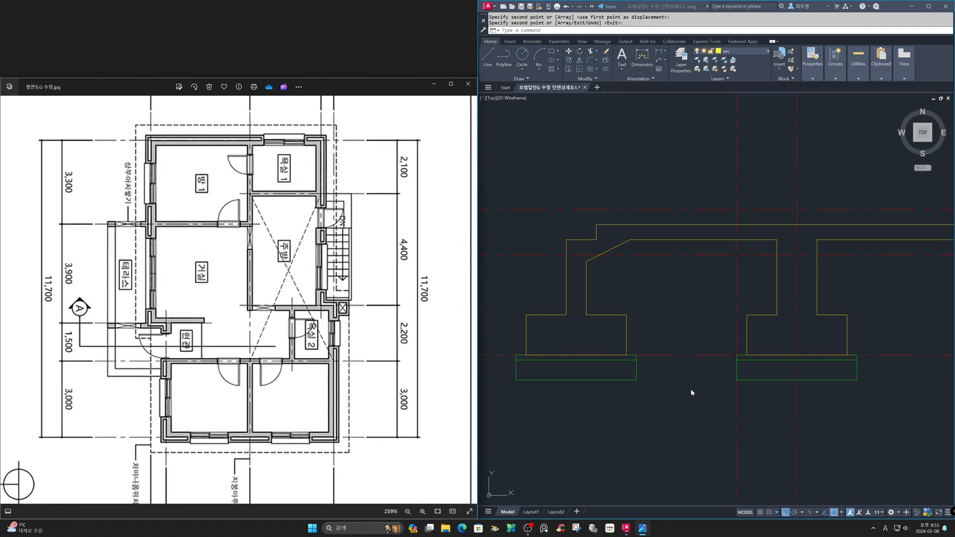
pyautogui.click(690, 389)
pyautogui.write('z')
pyautogui.press('Return')
pyautogui.write('p')
pyautogui.press('Return')
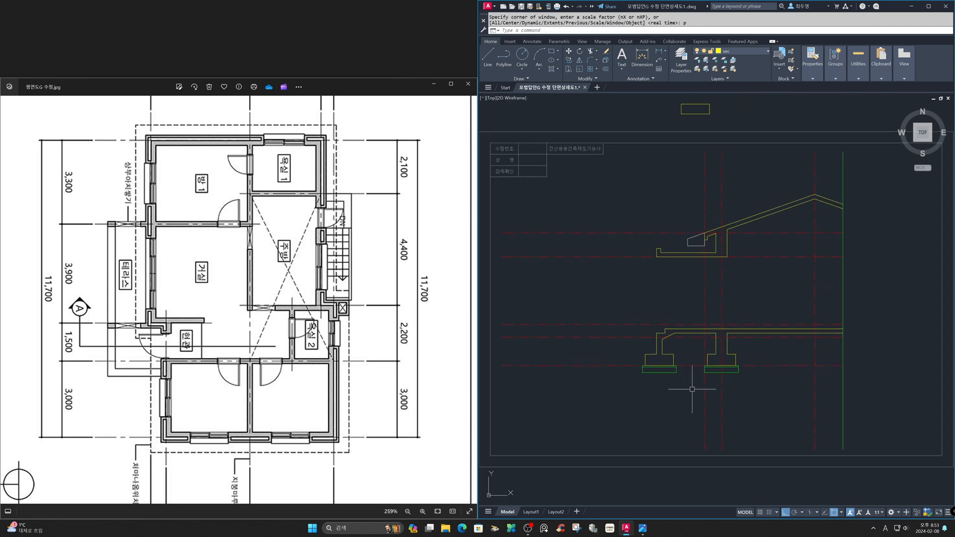
pyautogui.scroll(4, 243, 354)
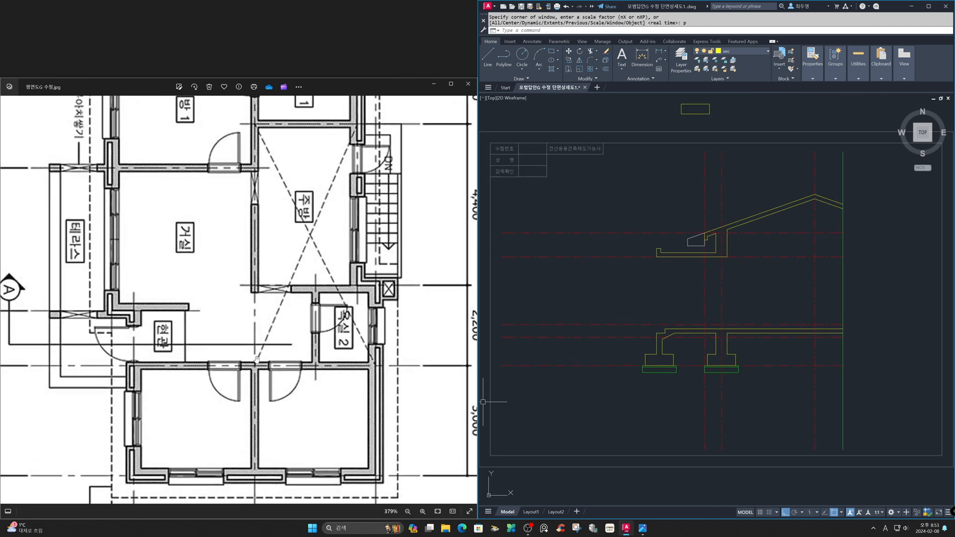
pyautogui.moveTo(260, 357)
pyautogui.mouseDown()
pyautogui.moveTo(263, 334)
pyautogui.moveTo(261, 349)
pyautogui.mouseUp()
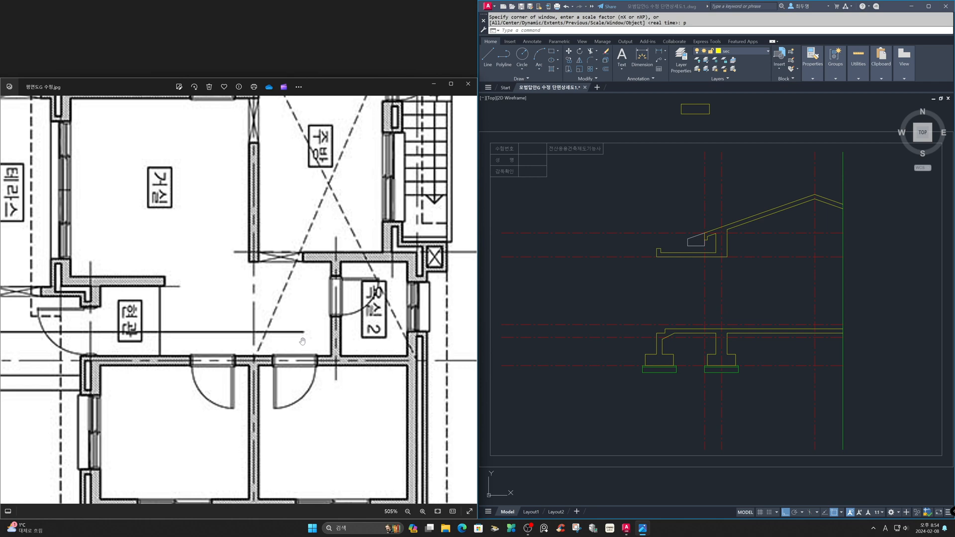
pyautogui.scroll(-1, 303, 341)
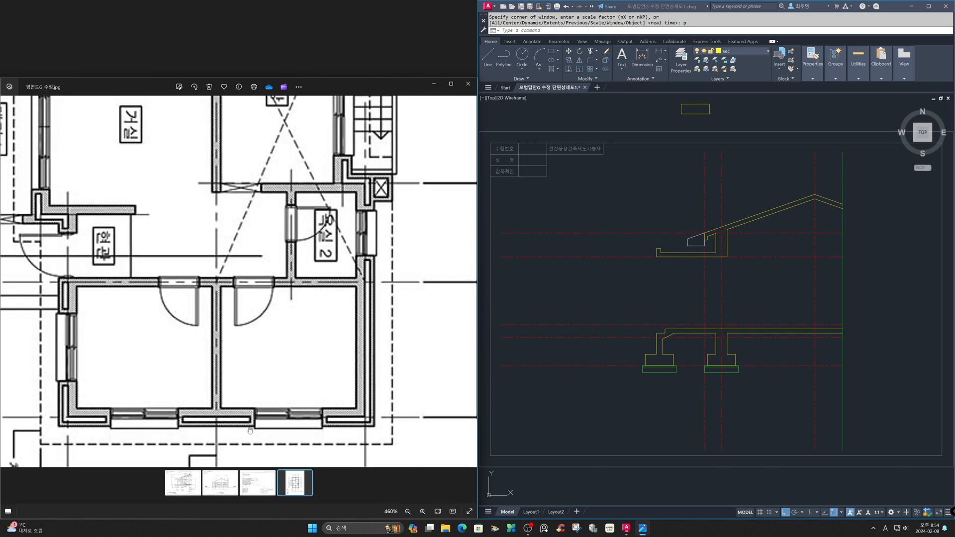
pyautogui.click(189, 480)
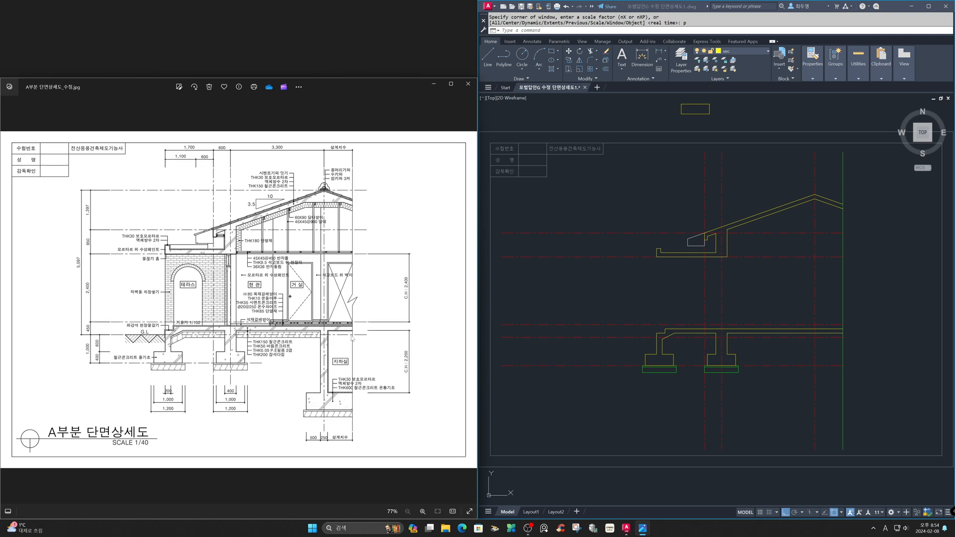
pyautogui.scroll(4, 352, 337)
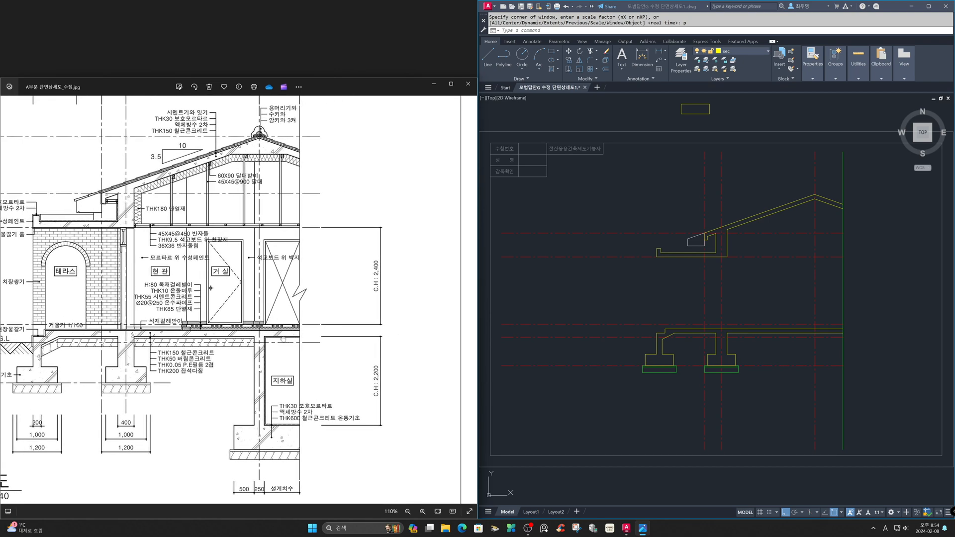
pyautogui.scroll(2, 272, 332)
# Back in AutoCAD, draw a horizontal line about 1,560 mm long from the roof ridge toward the eaves.
pyautogui.click(790, 331)
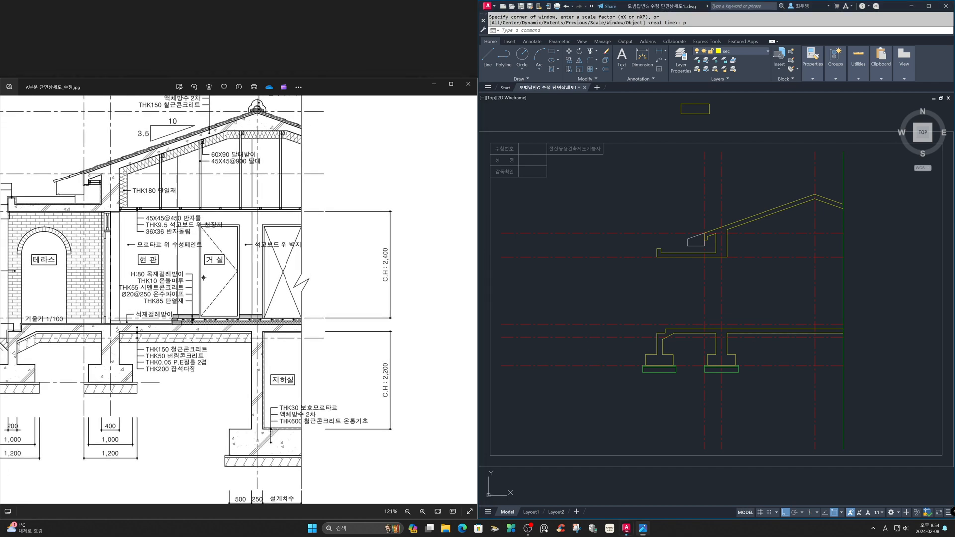
pyautogui.write('z')
pyautogui.press('Return')
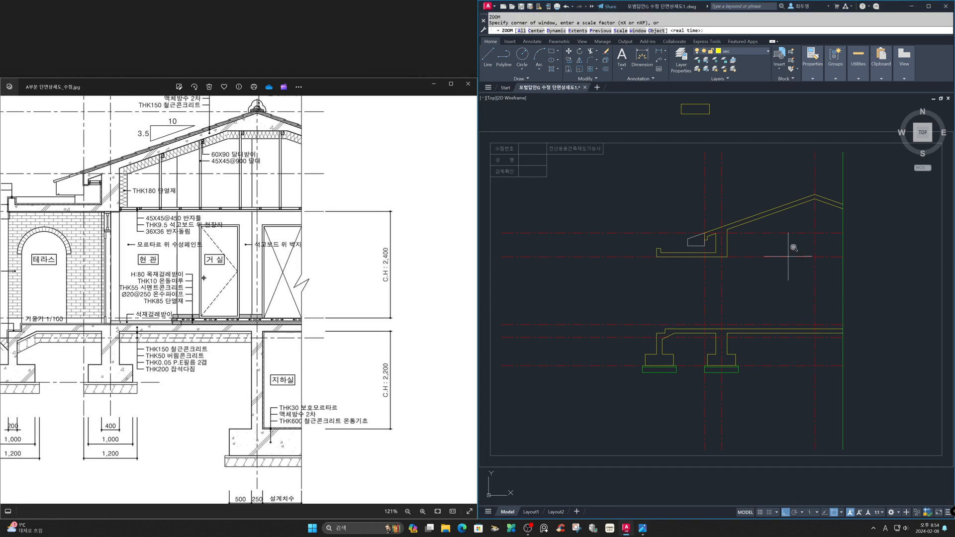
pyautogui.click(746, 167)
pyautogui.click(865, 266)
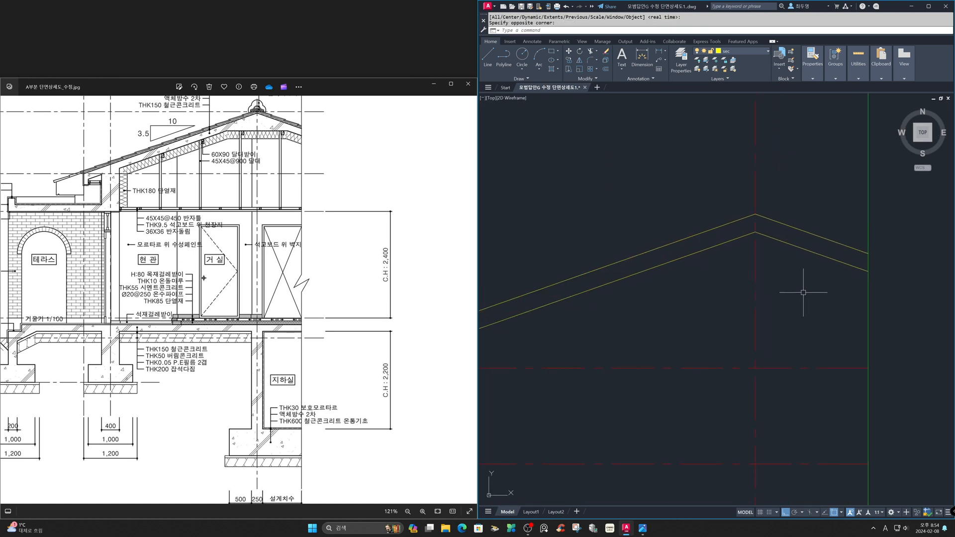
pyautogui.write('l')
pyautogui.press('Return')
pyautogui.click(756, 214)
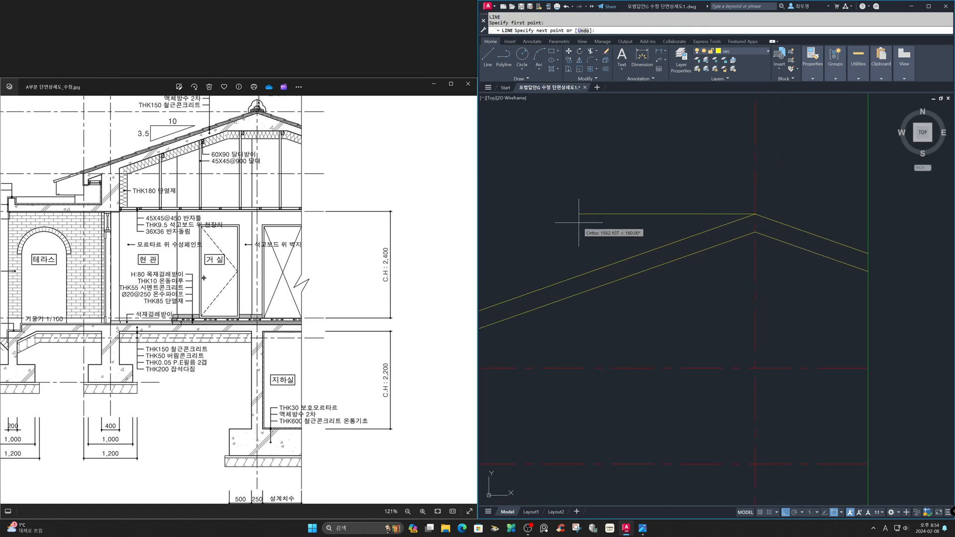
pyautogui.click(579, 222)
pyautogui.press('Return')
pyautogui.press('F3')
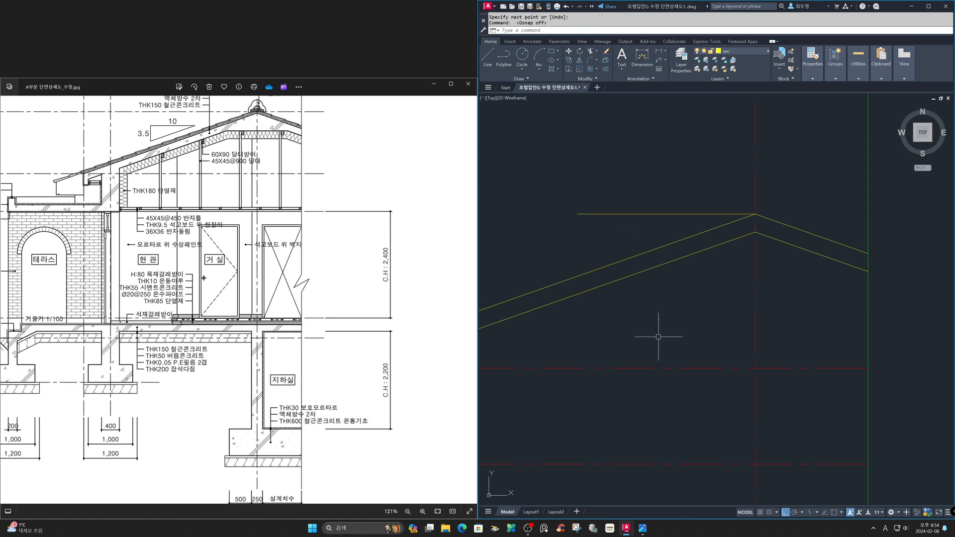
# Offset the horizontal ridge line 400 mm down and erase the original line.
pyautogui.write('o')
pyautogui.press('Return')
pyautogui.write('400')
pyautogui.press('Return')
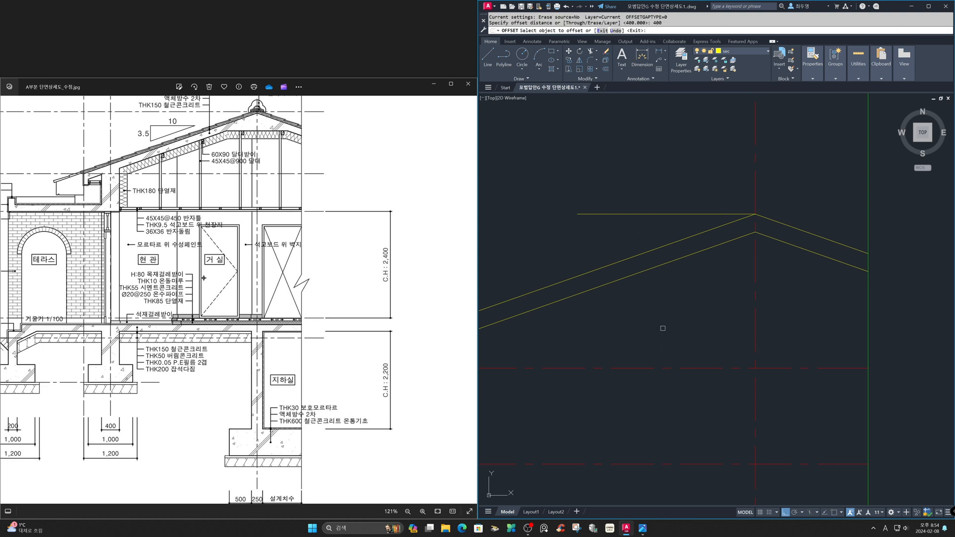
pyautogui.click(685, 214)
pyautogui.click(705, 299)
pyautogui.press('Return')
pyautogui.write('e')
pyautogui.press('Return')
pyautogui.click(709, 215)
pyautogui.press('Return')
# Fillet both ends of the offset horizontal line with the roof slab's two sloped underside lines, using the Multiple option.
pyautogui.write('f')
pyautogui.press('Return')
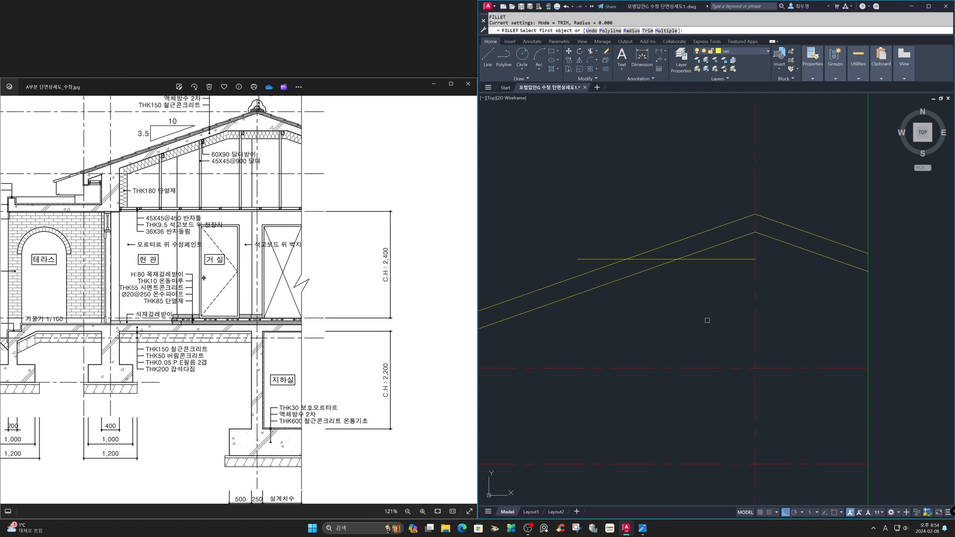
pyautogui.write('m')
pyautogui.press('Return')
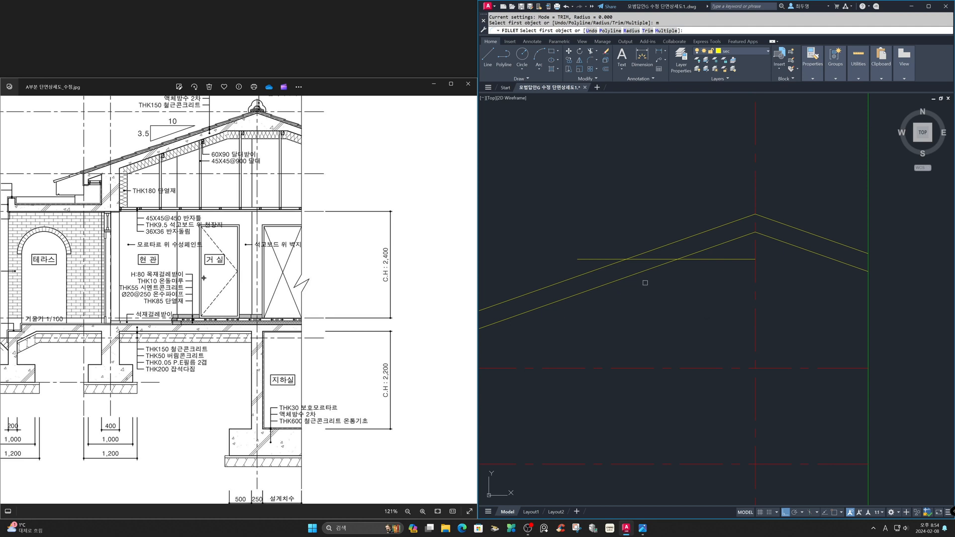
pyautogui.click(645, 271)
pyautogui.click(722, 259)
pyautogui.click(738, 259)
pyautogui.click(854, 269)
pyautogui.press('Return')
pyautogui.write('z')
pyautogui.press('Return')
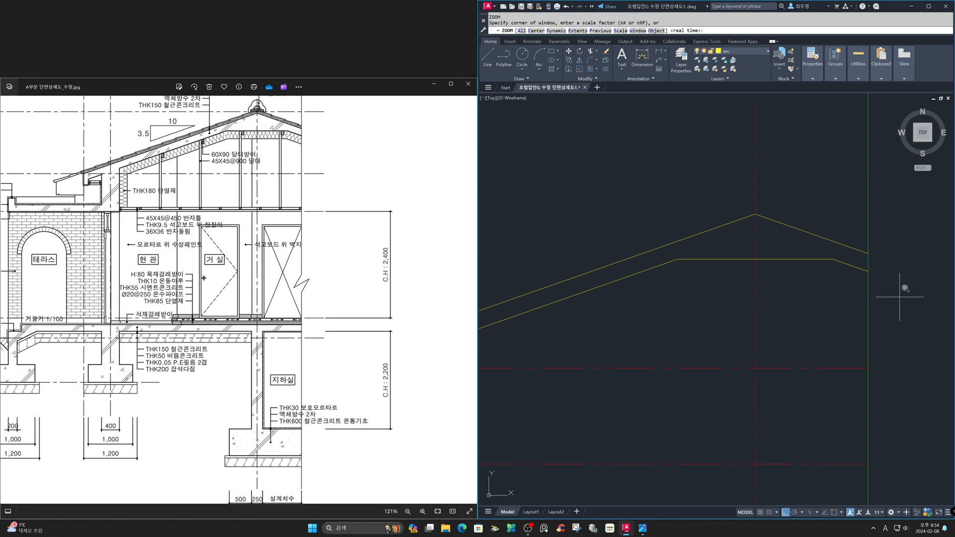
pyautogui.write('p')
pyautogui.press('Return')
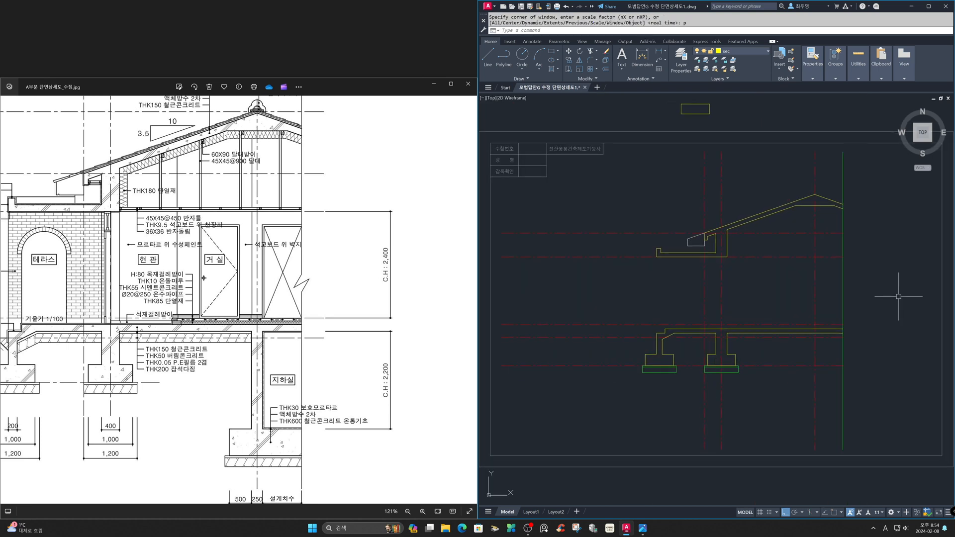
# Offset the vertical centre line below the roof ridge 125 mm to both sides on the current layer.
pyautogui.write('o')
pyautogui.press('Return')
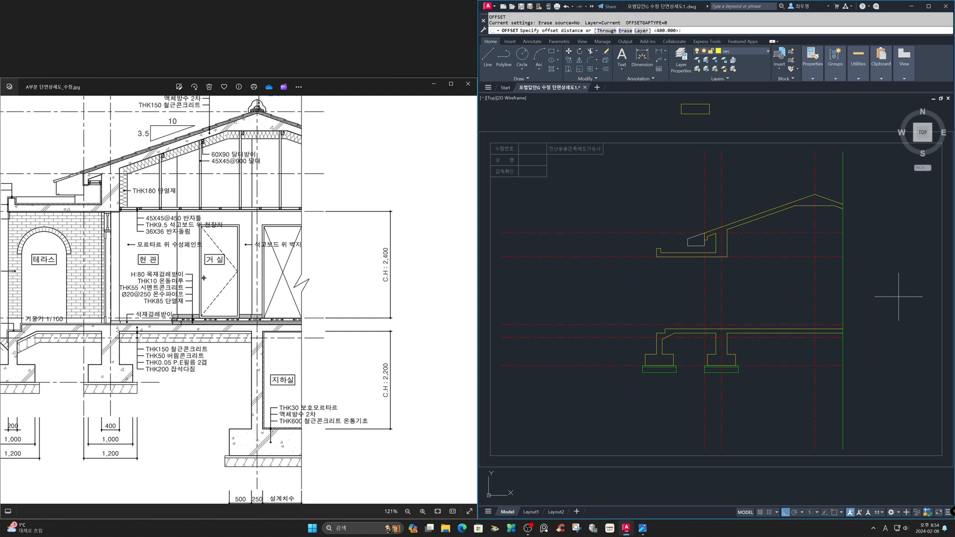
pyautogui.press('Return')
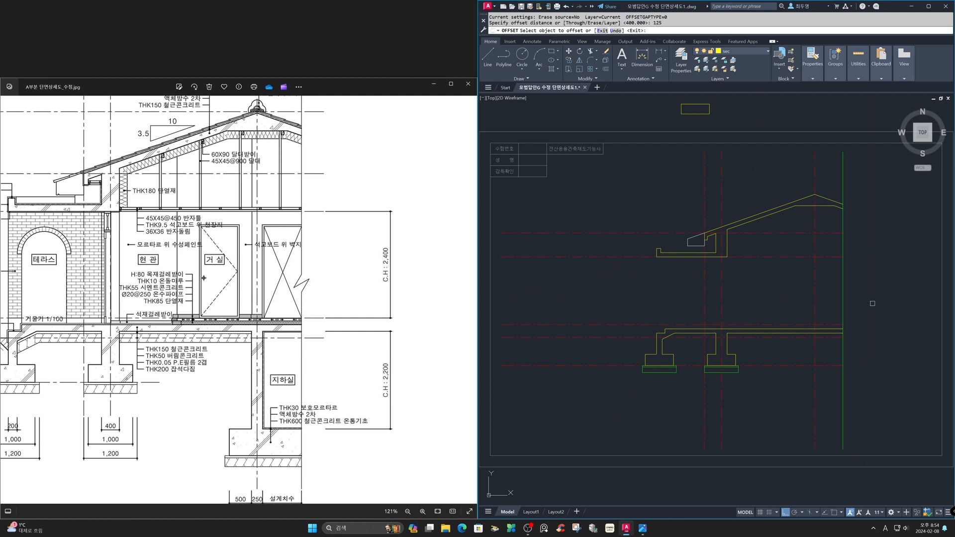
pyautogui.click(815, 298)
pyautogui.click(817, 229)
pyautogui.click(818, 298)
pyautogui.click(791, 307)
pyautogui.press('Return')
# Offset the ground slab's underside line 2200 mm down to mark the basement floor level.
pyautogui.write('z')
pyautogui.press('Return')
pyautogui.click(742, 286)
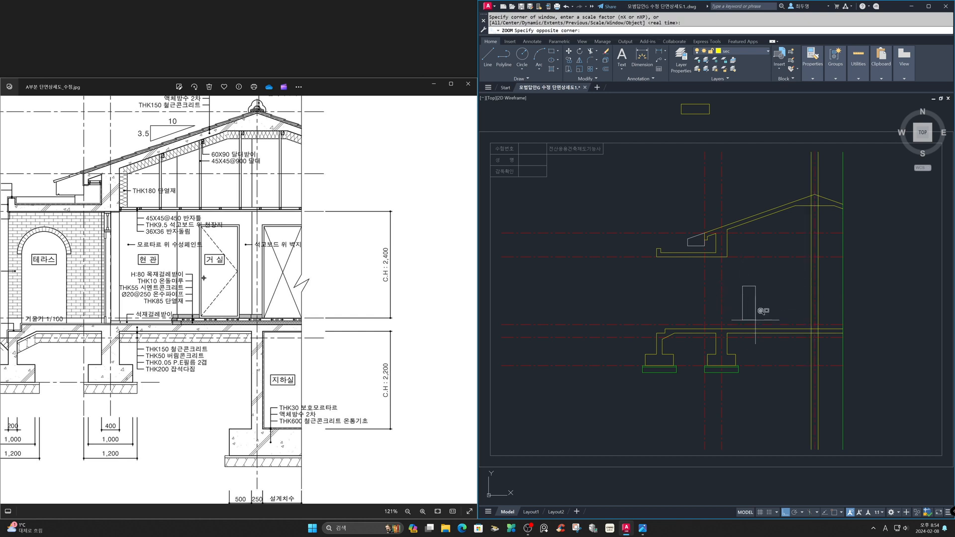
pyautogui.click(907, 431)
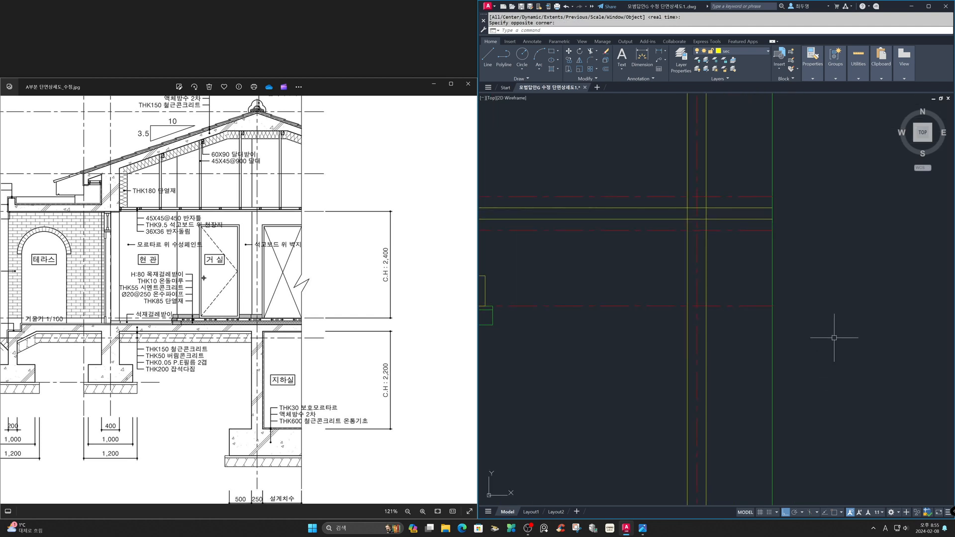
pyautogui.write('o')
pyautogui.press('Return')
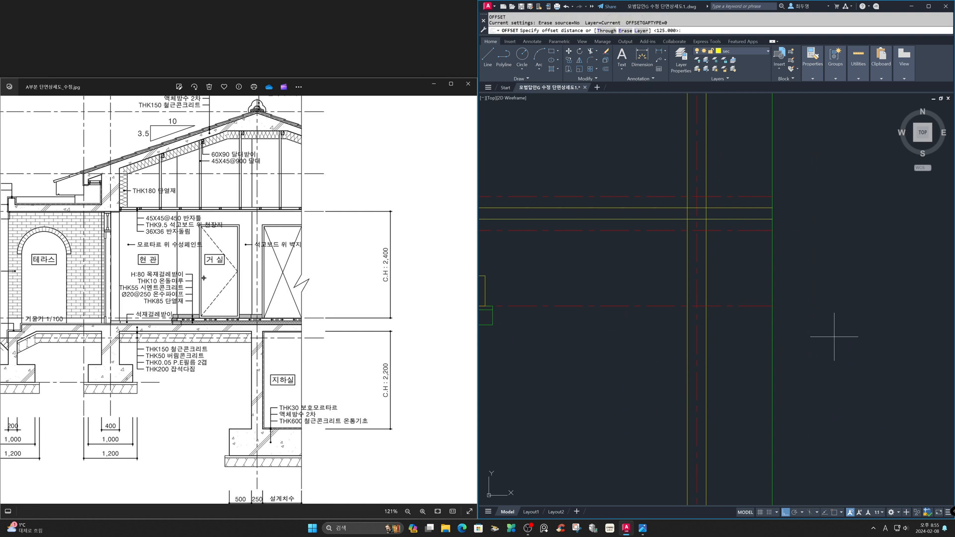
pyautogui.press('Return')
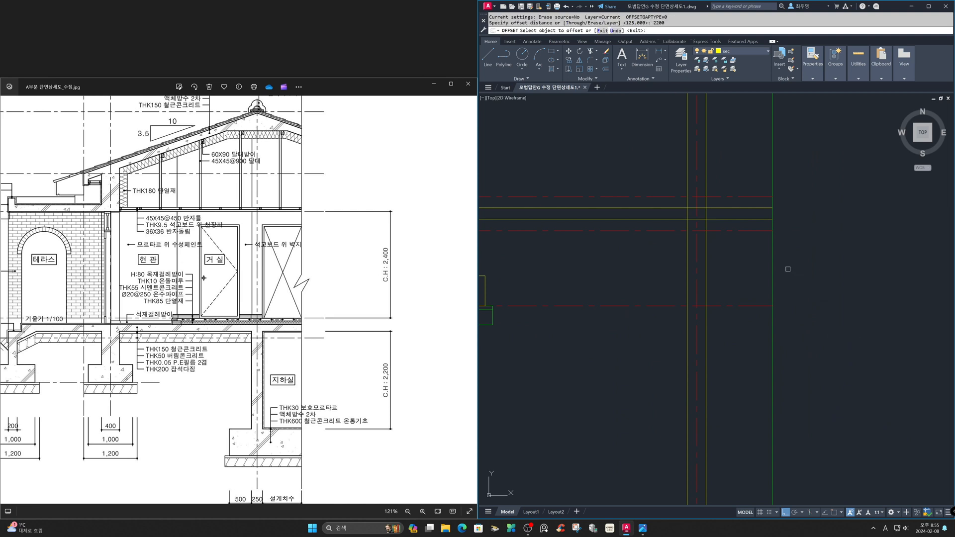
pyautogui.click(746, 221)
pyautogui.click(745, 343)
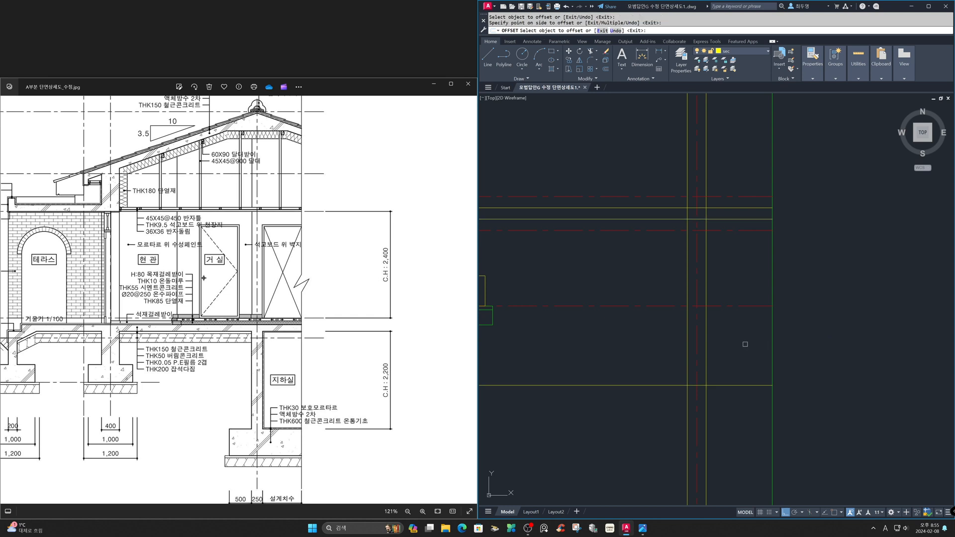
# Offset the basement floor line 600 mm down for the underside of the mat foundation.
pyautogui.press('Return')
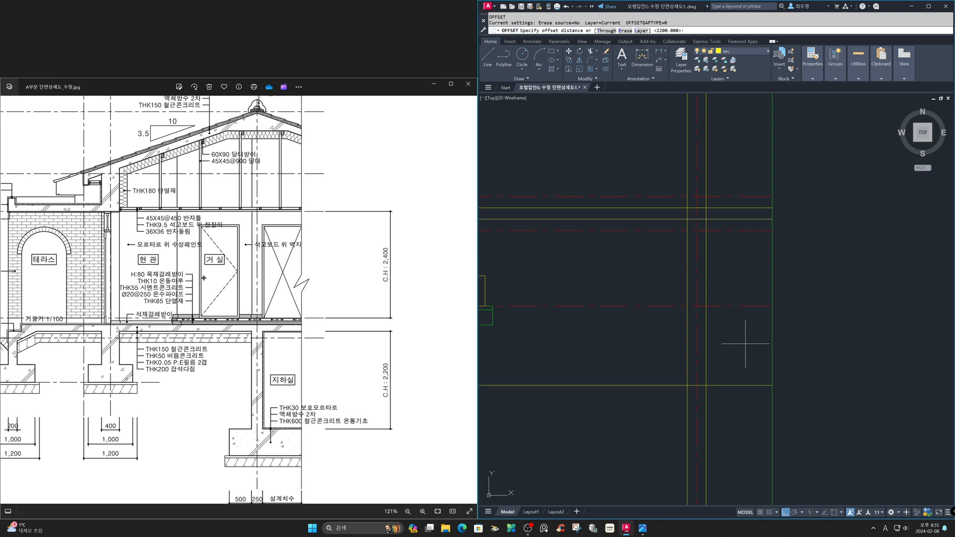
pyautogui.write('600')
pyautogui.press('Return')
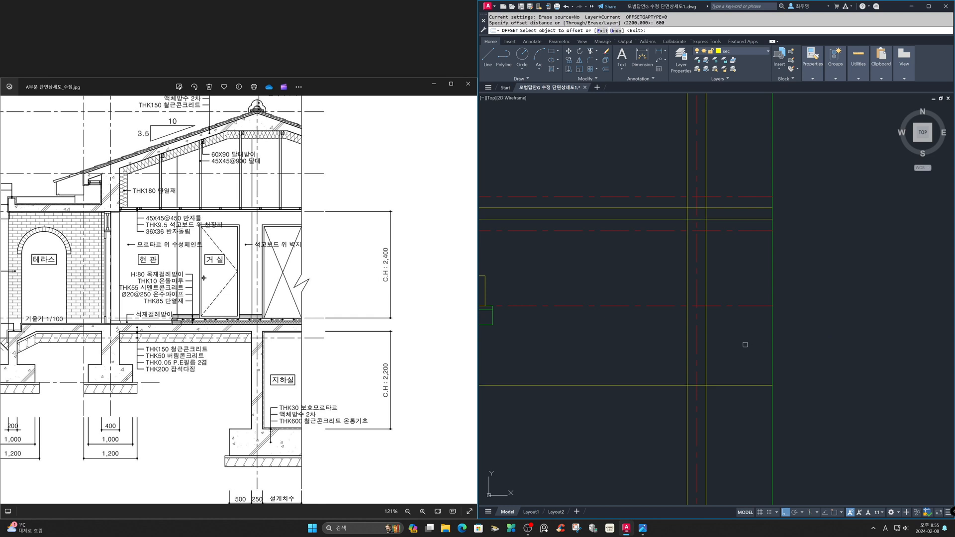
pyautogui.click(739, 388)
pyautogui.click(739, 407)
pyautogui.press('Return')
# Offset the basement wall's outer face line 500 mm outward for the foundation's projecting edge.
pyautogui.press('Return')
pyautogui.write('5')
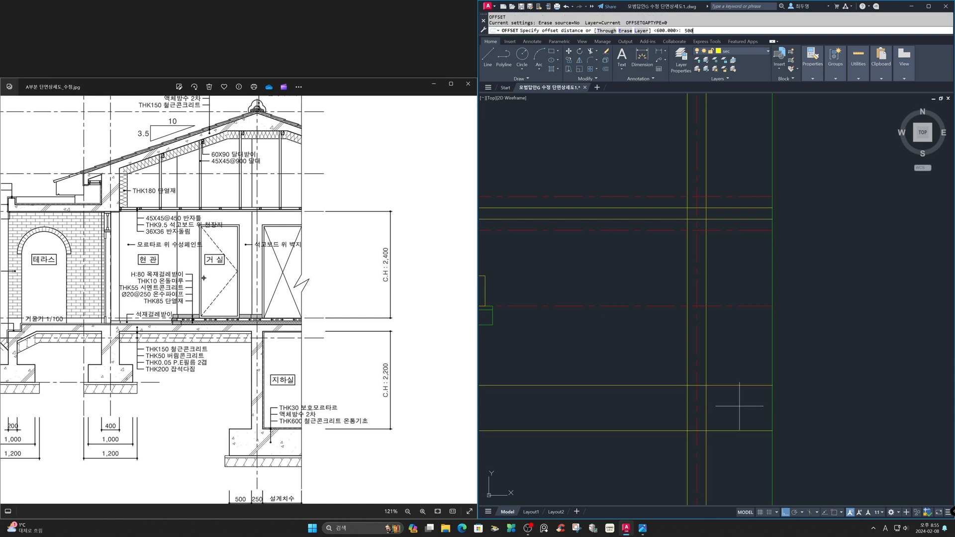
pyautogui.write('00')
pyautogui.press('Return')
pyautogui.click(691, 402)
pyautogui.click(626, 406)
pyautogui.press('Return')
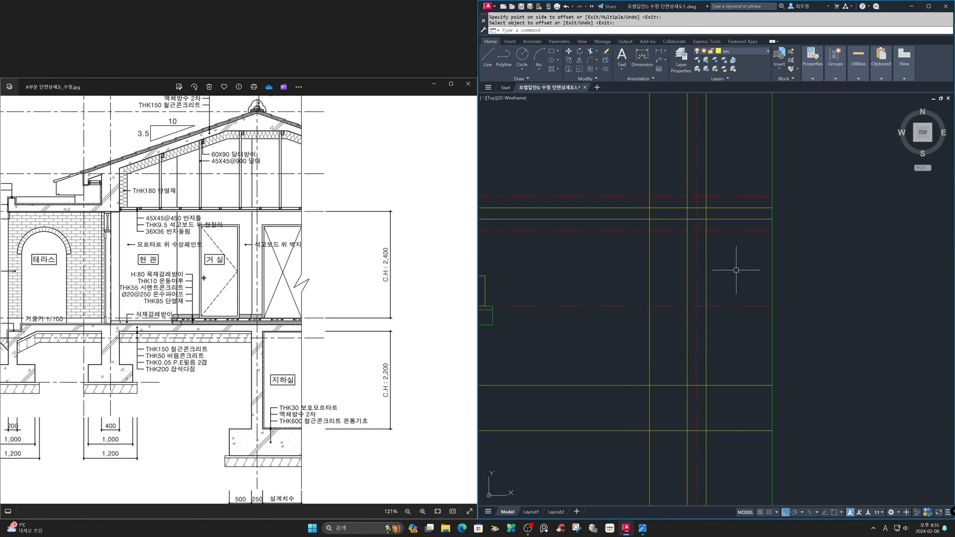
# Freeze the cen layer and fillet the foundation's outer edge line with its bottom and top lines.
pyautogui.click(757, 52)
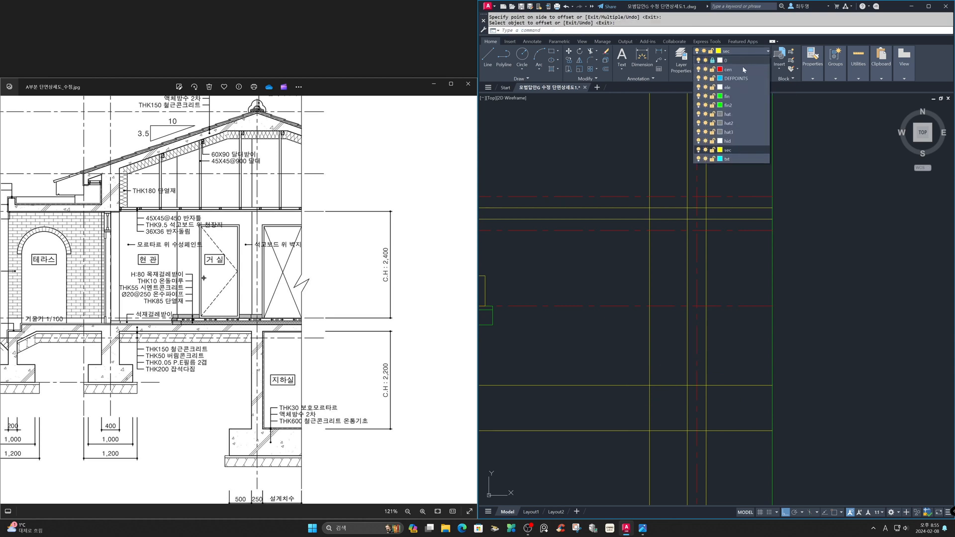
pyautogui.click(706, 70)
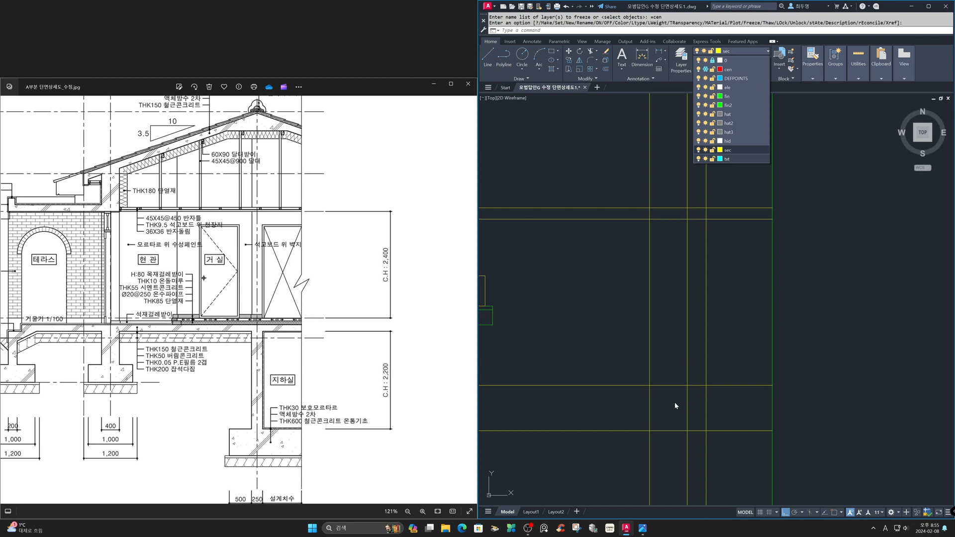
pyautogui.write('f')
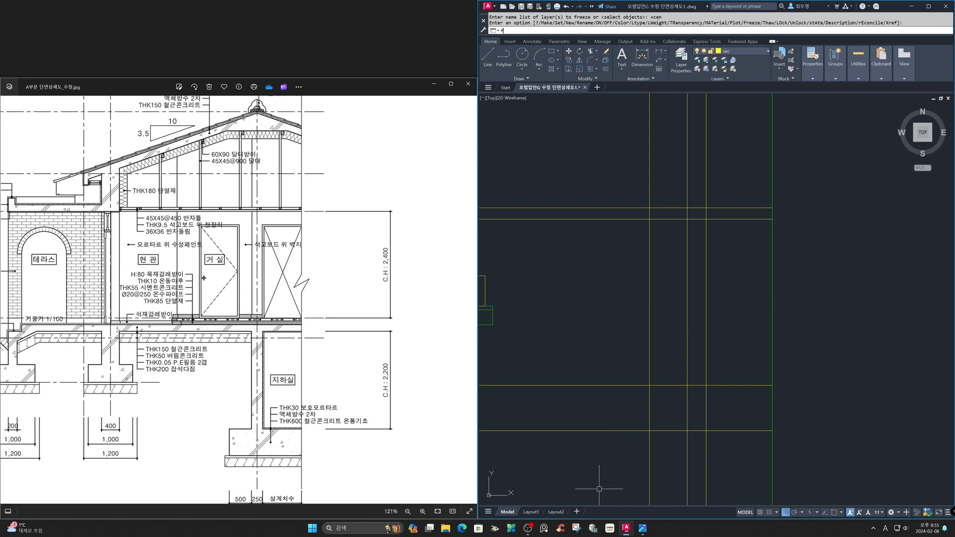
pyautogui.press('space')
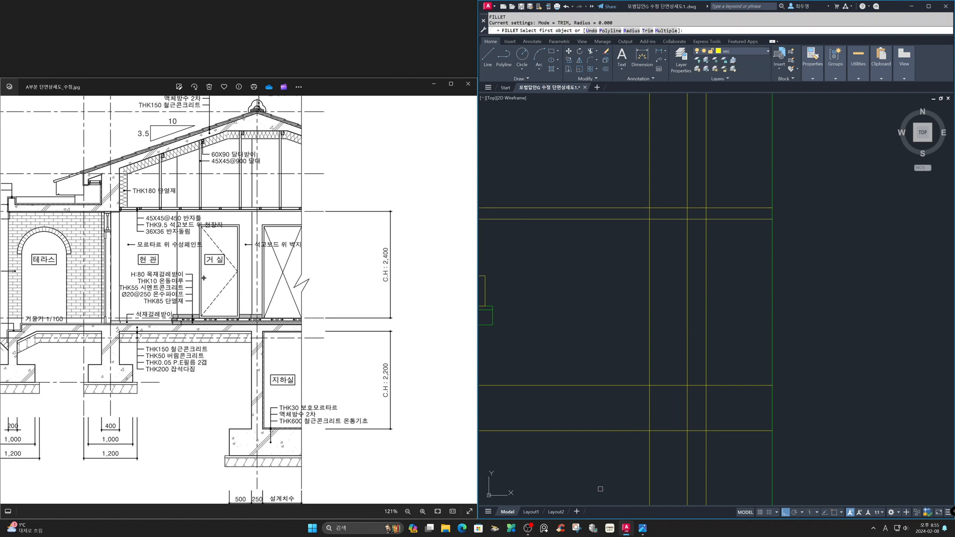
pyautogui.press('space')
pyautogui.click(666, 431)
pyautogui.click(650, 419)
pyautogui.click(648, 404)
pyautogui.click(661, 386)
pyautogui.press('Escape')
# Trim the basement wall lines beyond the slab underside and foundation top, and open both horizontal lines between the wall faces.
pyautogui.write('tr')
pyautogui.press('space')
pyautogui.click(748, 399)
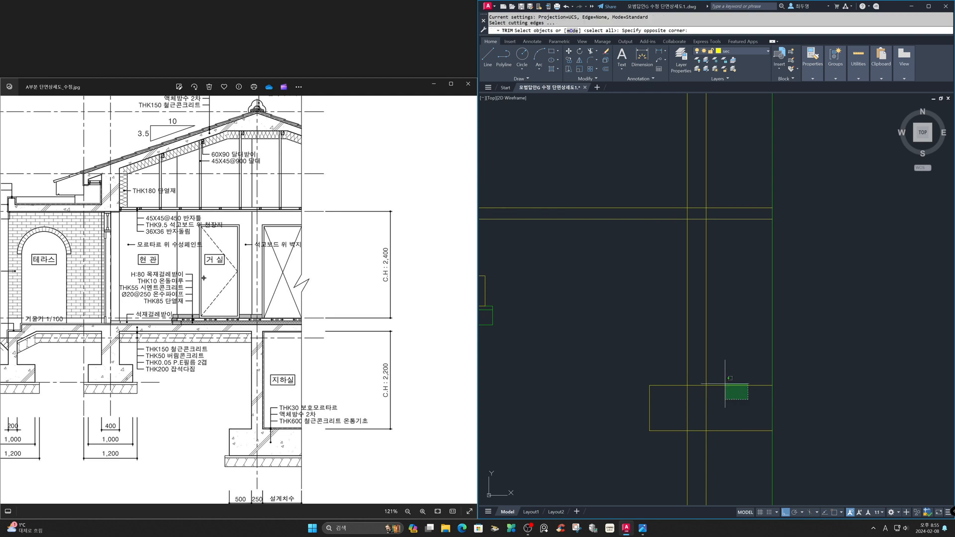
pyautogui.click(676, 213)
pyautogui.press('space')
pyautogui.click(687, 213)
pyautogui.click(705, 213)
pyautogui.click(698, 220)
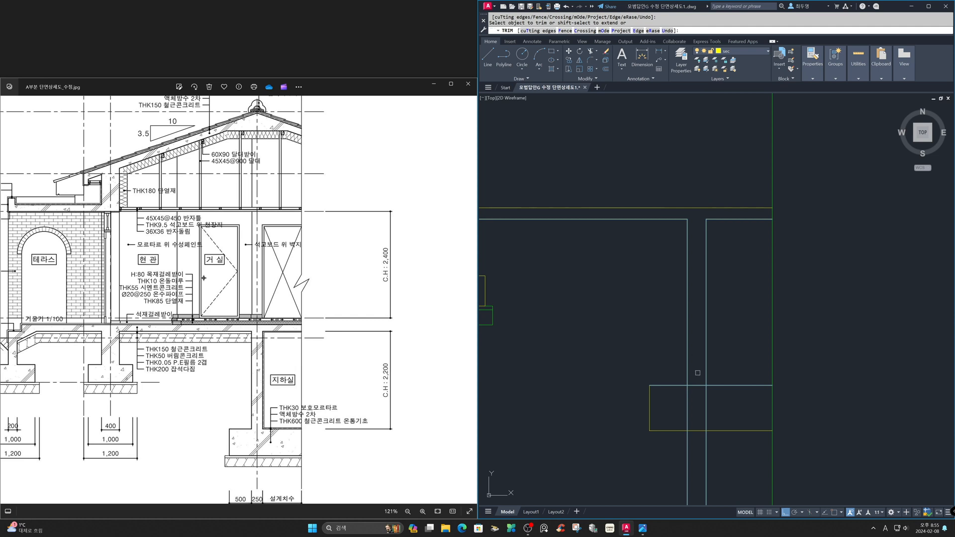
pyautogui.click(688, 407)
pyautogui.click(706, 401)
pyautogui.click(700, 385)
pyautogui.press('space')
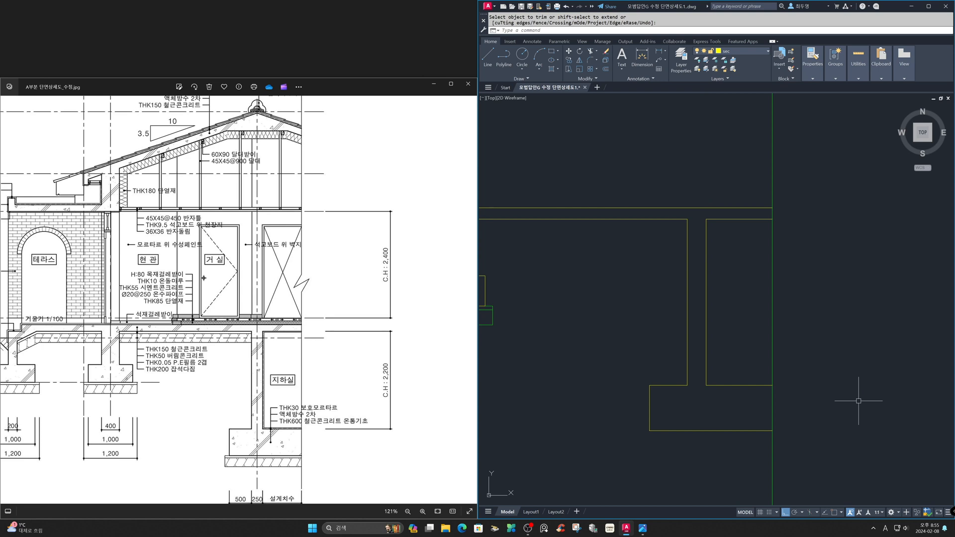
# Make fin the current layer and offset the mat foundation's bottom line 50 mm down.
pyautogui.click(761, 52)
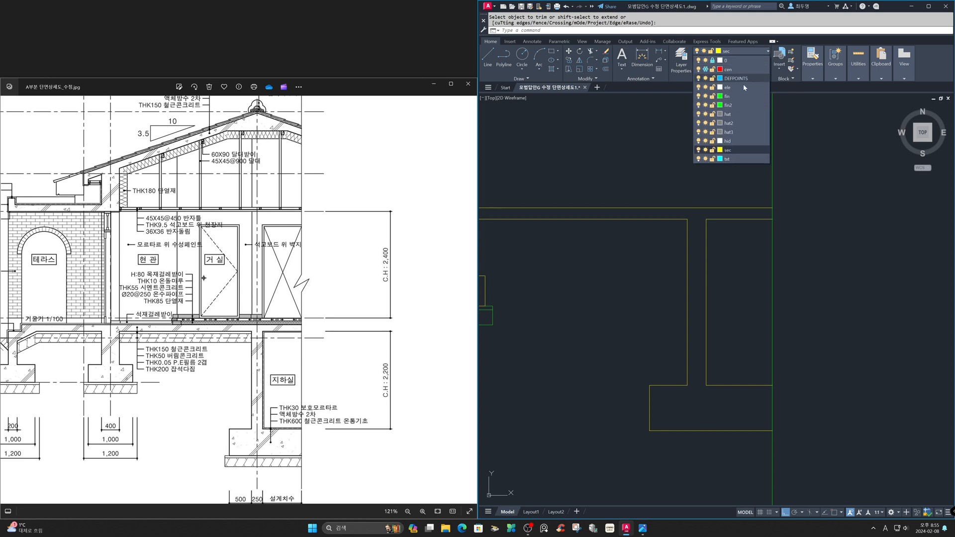
pyautogui.click(743, 96)
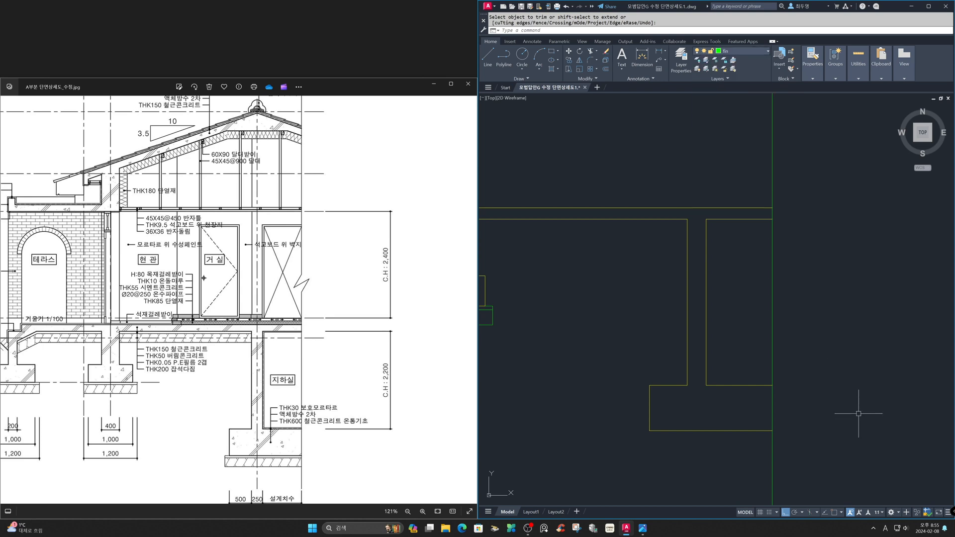
pyautogui.write('o')
pyautogui.press('space')
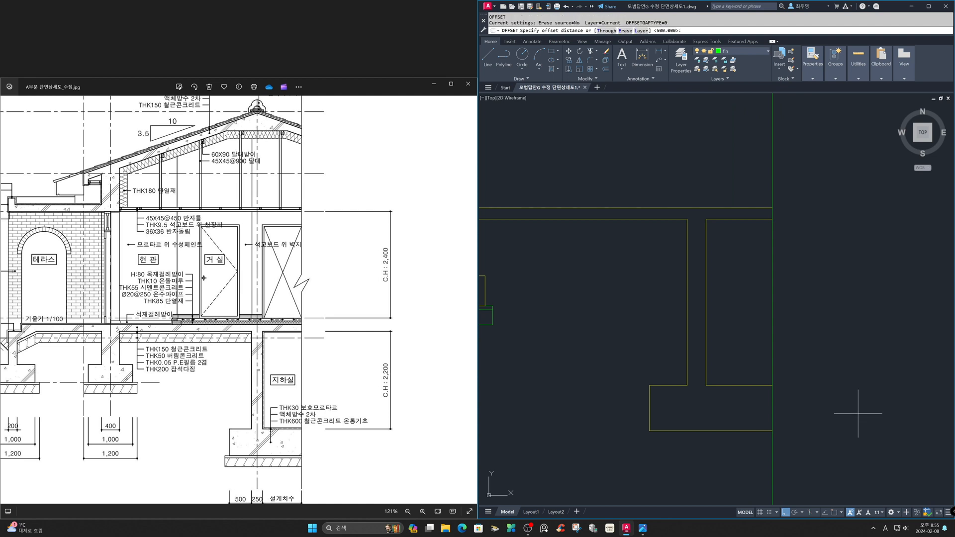
pyautogui.press('Return')
pyautogui.click(760, 431)
pyautogui.click(740, 466)
# Offset the new line under the mat foundation another 200 mm down for the rubble layer.
pyautogui.press('space')
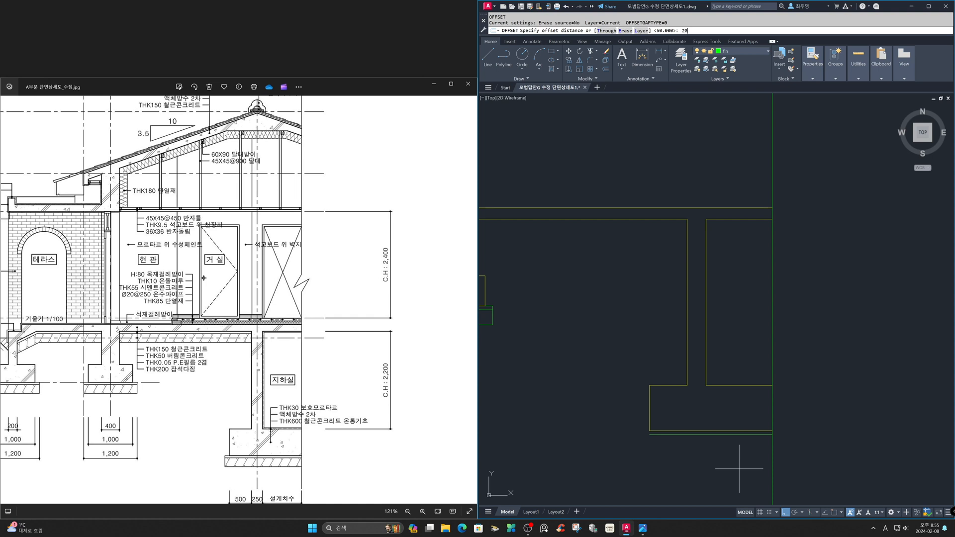
pyautogui.press('Return')
pyautogui.click(735, 434)
pyautogui.click(726, 468)
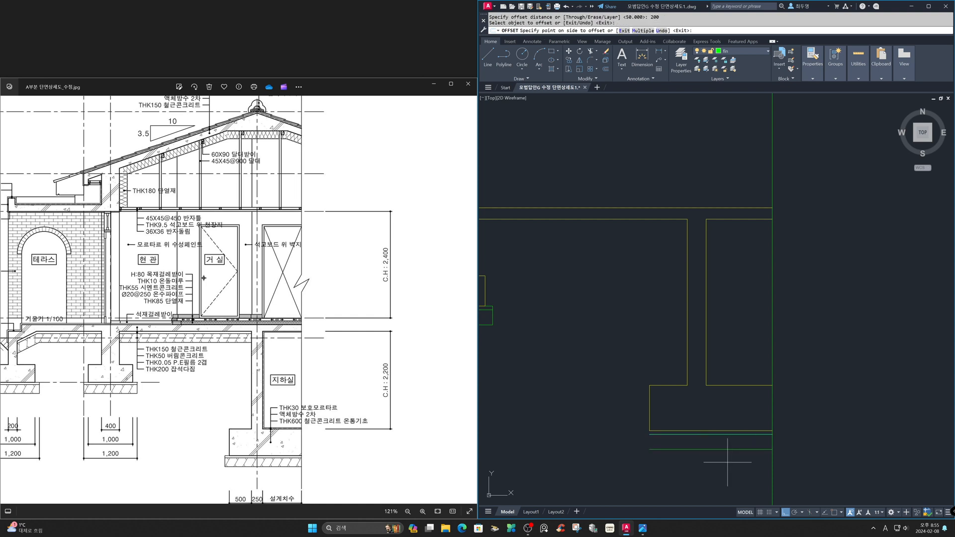
pyautogui.press('Escape')
# Stretch the outer ends of the two lines under the mat foundation 100 mm outward.
pyautogui.write('s')
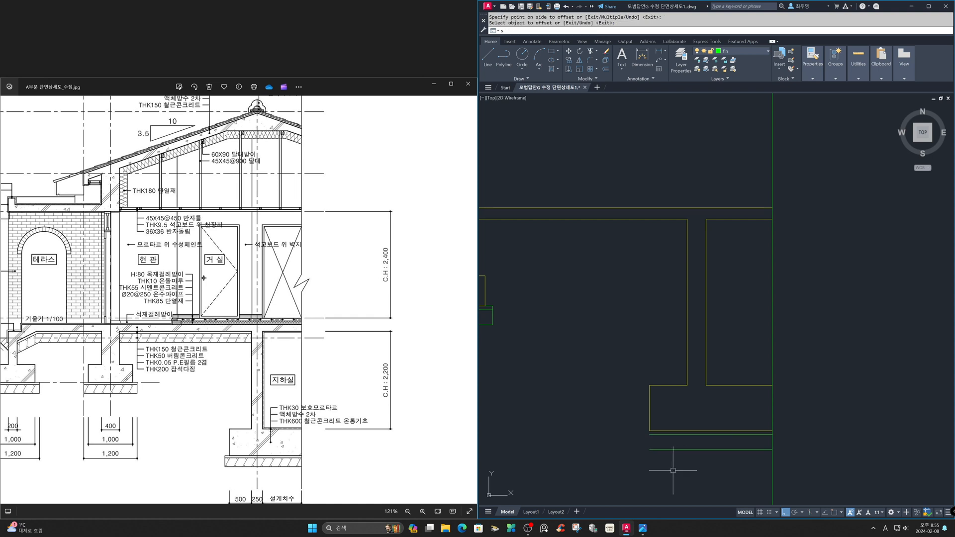
pyautogui.press('Return')
pyautogui.click(652, 474)
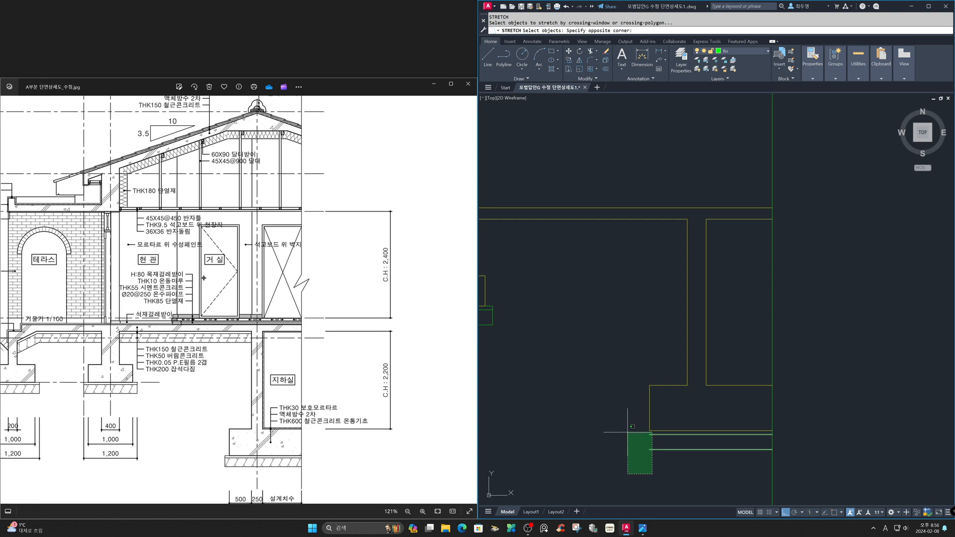
pyautogui.click(630, 436)
pyautogui.press('Return')
pyautogui.click(704, 472)
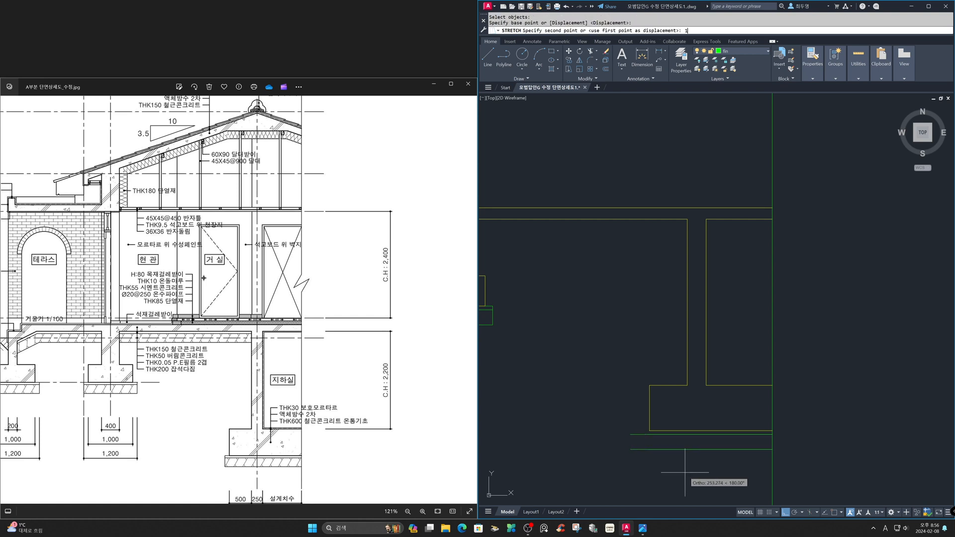
pyautogui.press('Return')
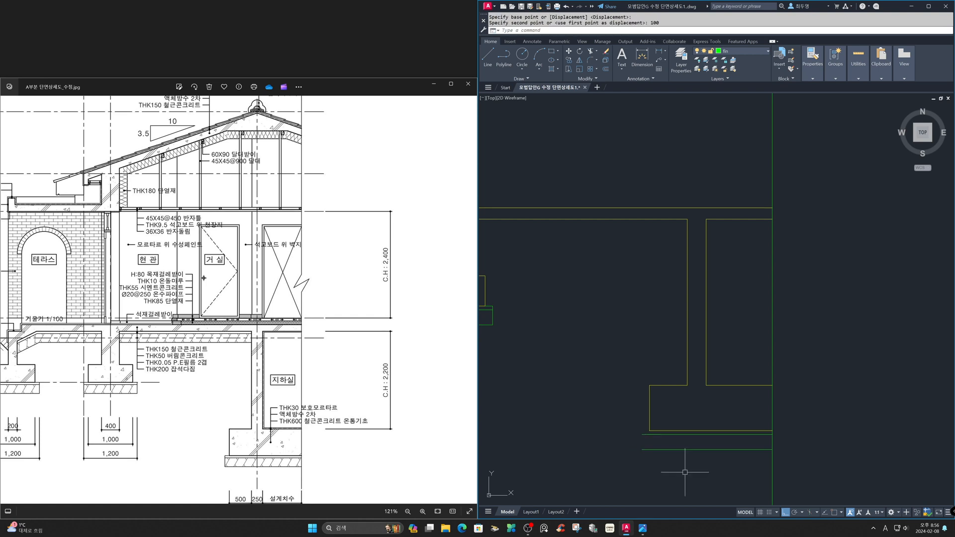
# Using object snap, close the outer end of the base layers with lines connecting them to the mat foundation's bottom corner.
pyautogui.press('F3')
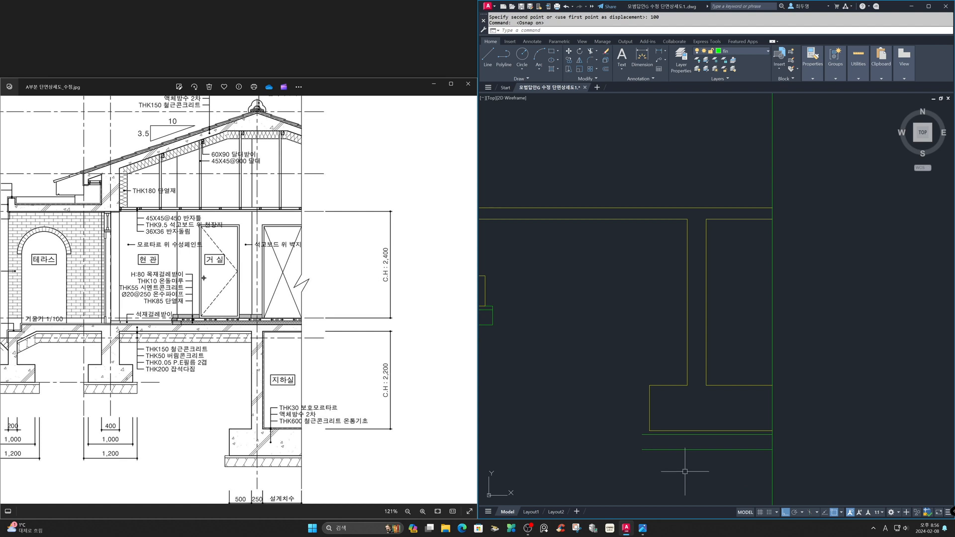
pyautogui.press('F11')
pyautogui.write('l')
pyautogui.press('Return')
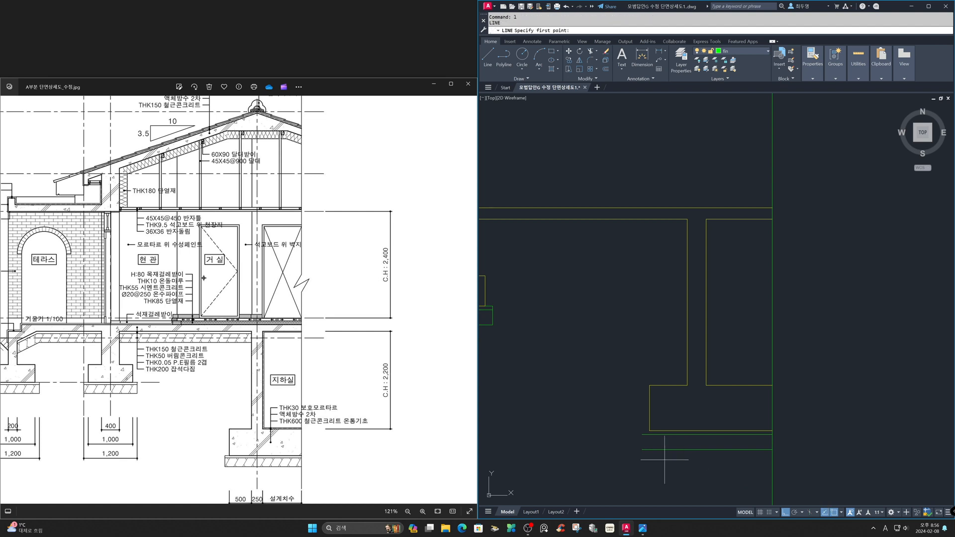
pyautogui.click(649, 431)
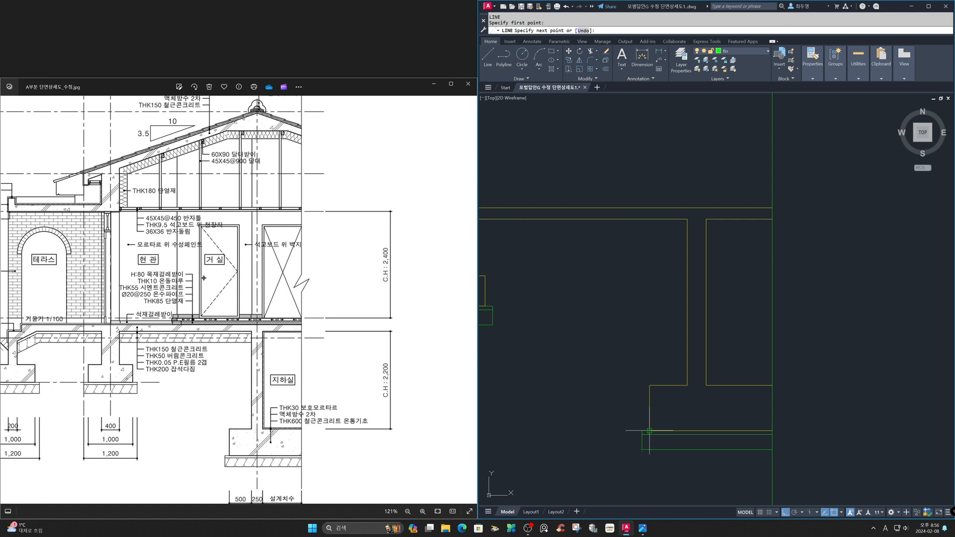
pyautogui.click(643, 431)
pyautogui.press('Return')
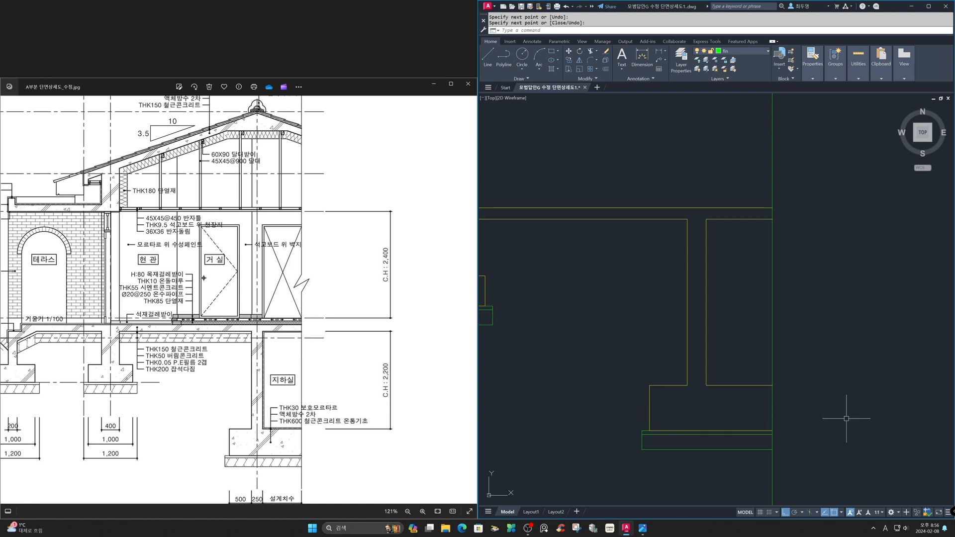
pyautogui.press('F3')
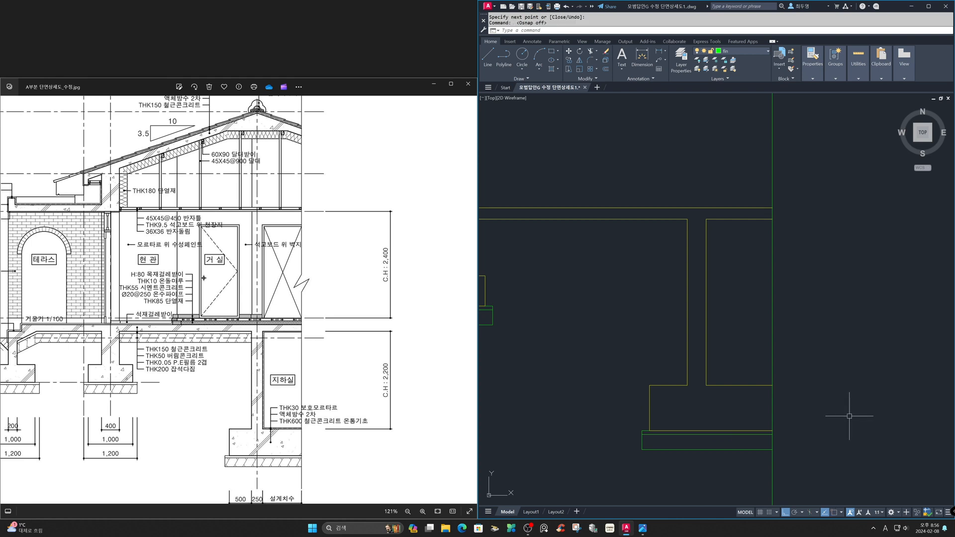
pyautogui.press('F11')
# Offset the ground slab's underside line 20 mm down inside the basement as its ceiling finish.
pyautogui.write('o')
pyautogui.press('Return')
pyautogui.write('20')
pyautogui.press('Return')
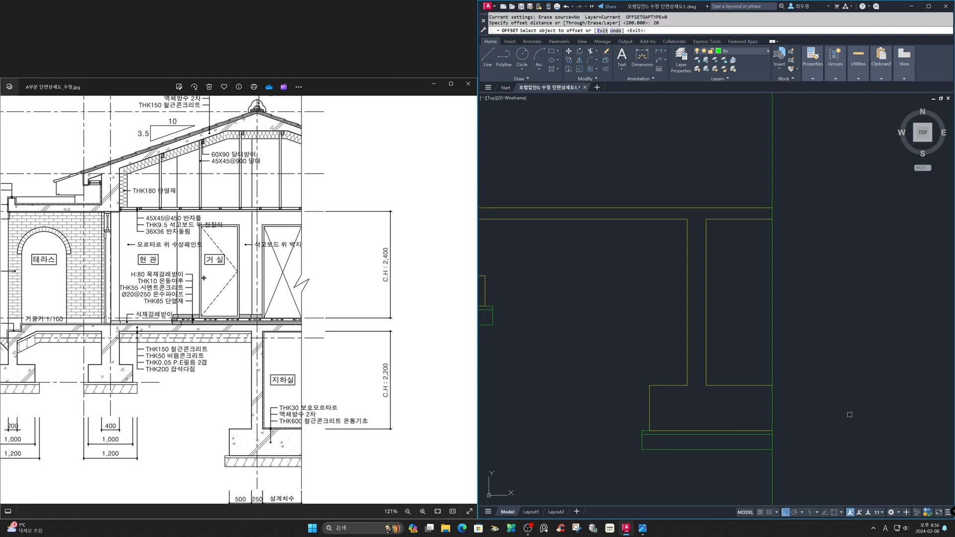
pyautogui.click(745, 221)
pyautogui.click(727, 263)
pyautogui.press('Return')
# Offset the basement wall's inner face line 30 mm into the room as the wall finish.
pyautogui.press('Return')
pyautogui.write('3')
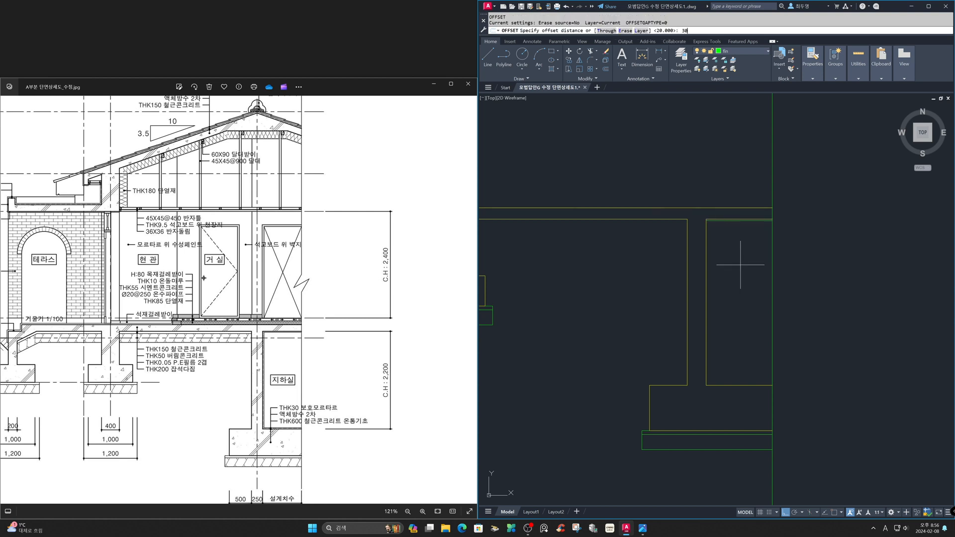
pyautogui.write('0')
pyautogui.press('Return')
pyautogui.click(706, 284)
pyautogui.click(729, 289)
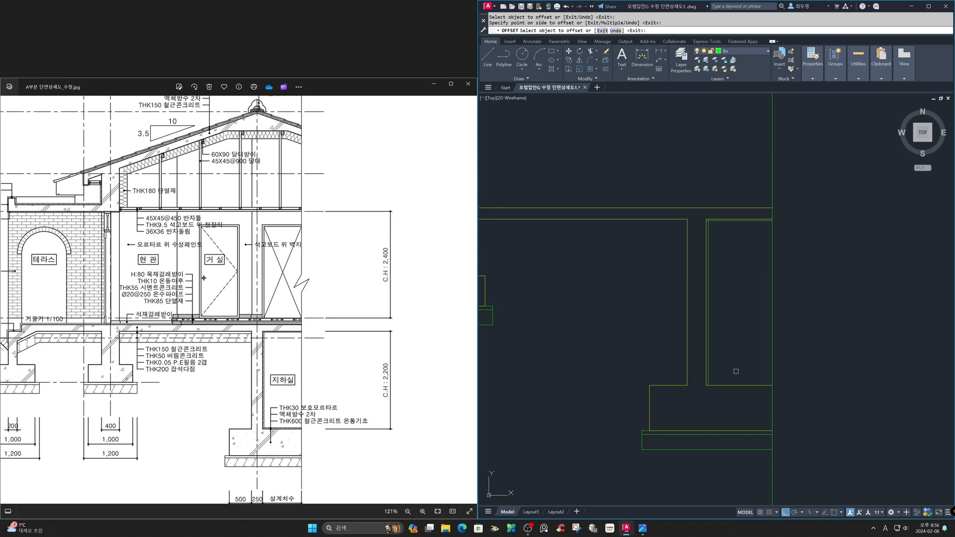
# Offset the basement floor line 30 mm up as its finish, and join the floor, wall and ceiling finish lines using Fillet with radius 0.
pyautogui.press('Return')
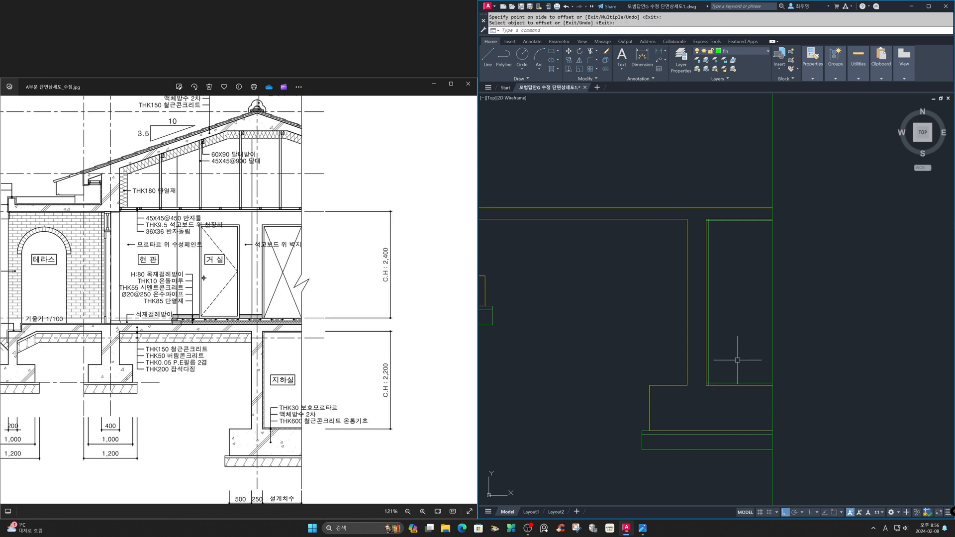
pyautogui.write('f')
pyautogui.press('Return')
pyautogui.write('m')
pyautogui.press('Return')
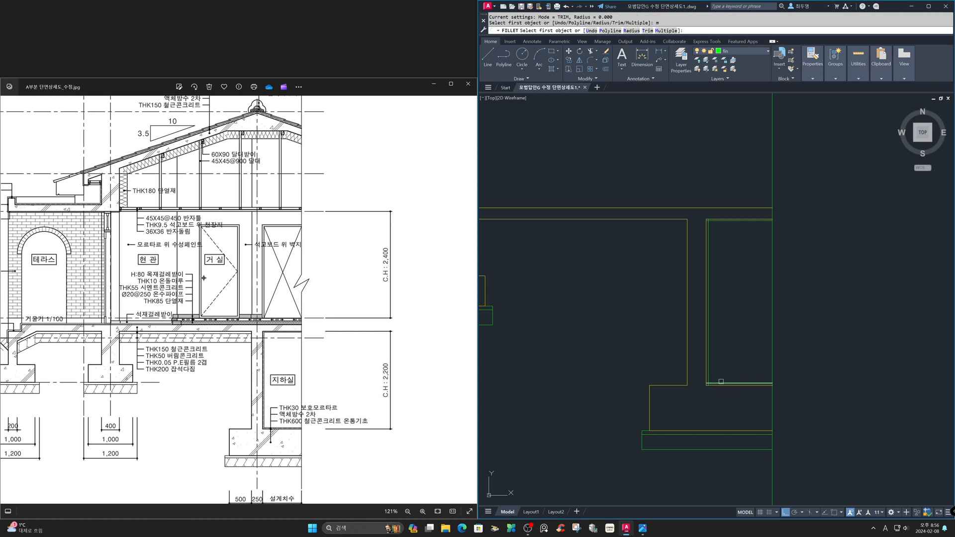
pyautogui.click(723, 381)
pyautogui.click(710, 370)
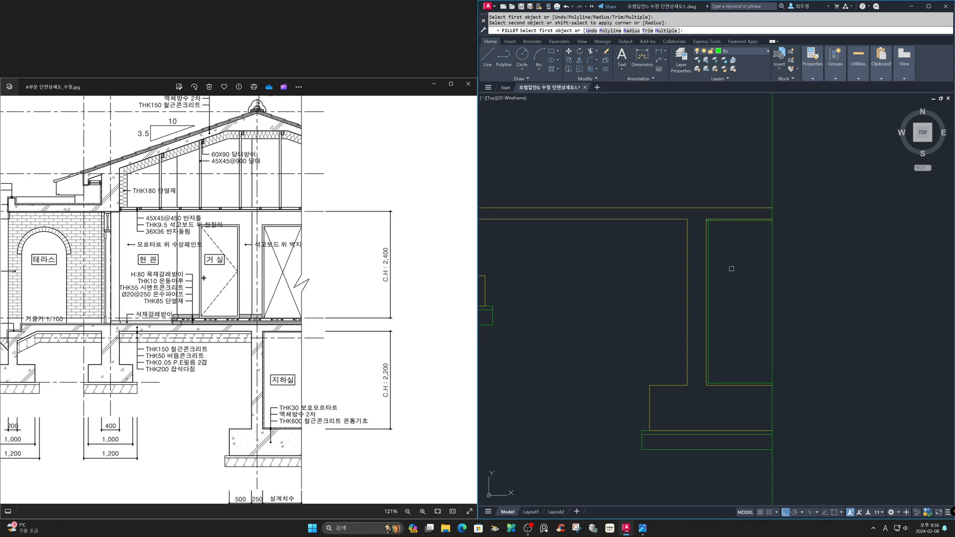
pyautogui.click(710, 234)
pyautogui.click(722, 222)
pyautogui.press('Return')
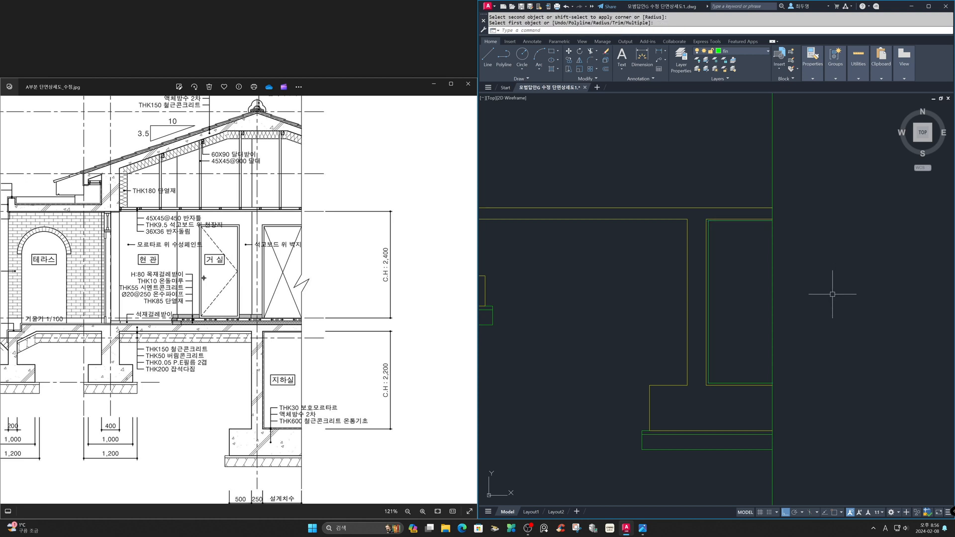
# Offset the ground slab's sloped underside and both flat undersides between the foundations 50 mm downward.
pyautogui.write('z')
pyautogui.press('Return')
pyautogui.write('p')
pyautogui.press('Return')
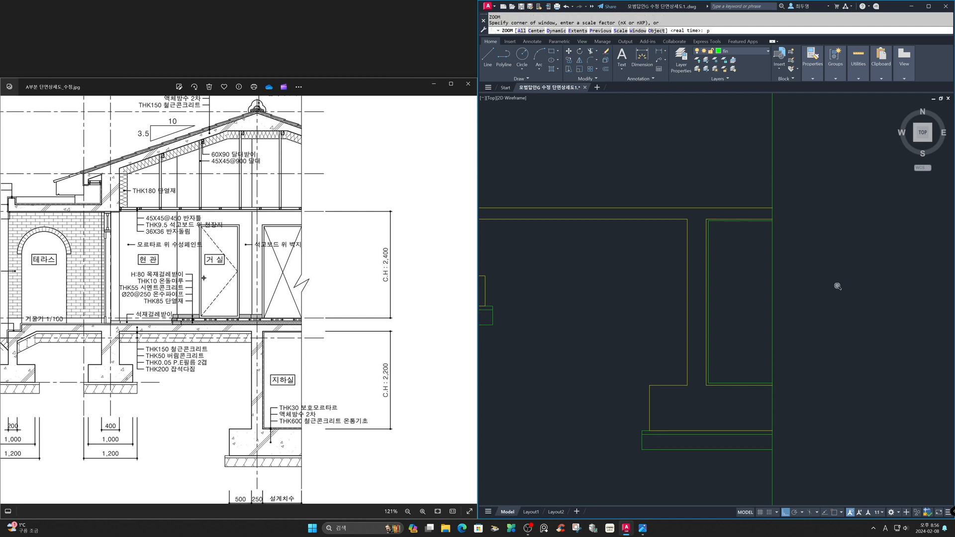
pyautogui.write('z')
pyautogui.press('Return')
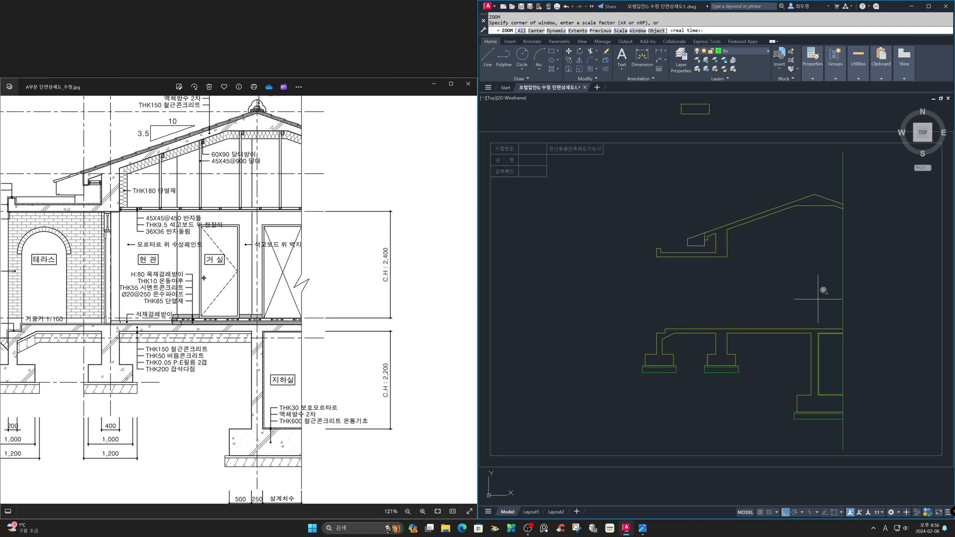
pyautogui.click(649, 301)
pyautogui.click(821, 393)
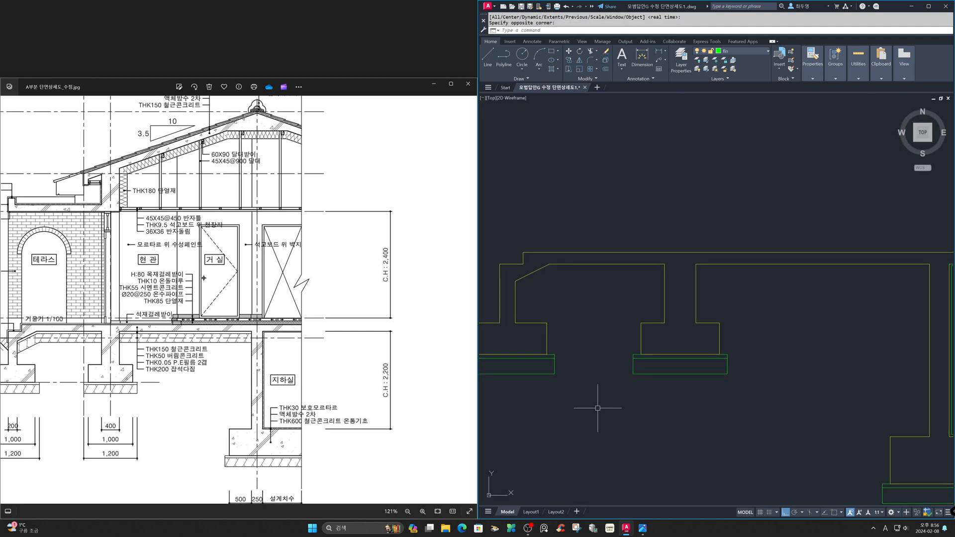
pyautogui.write('o')
pyautogui.press('Return')
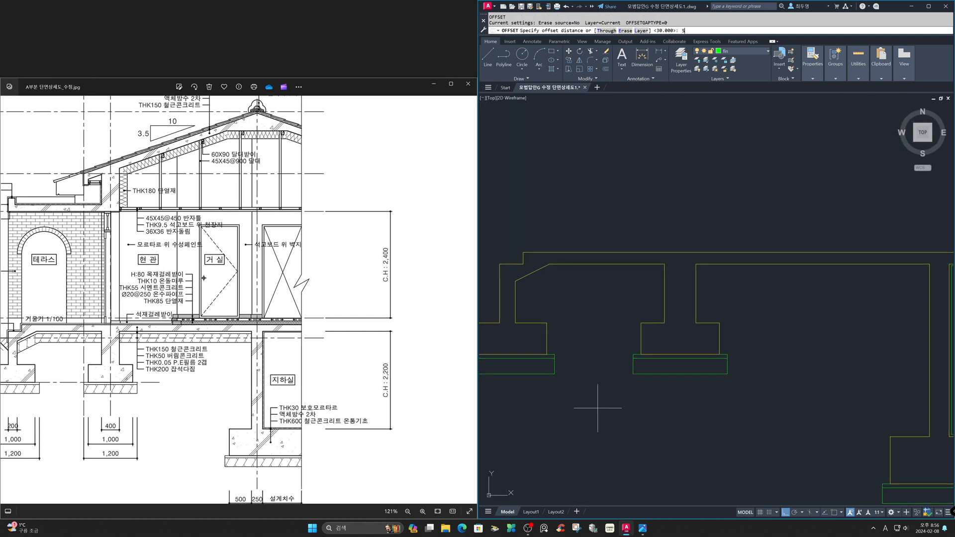
pyautogui.press('Return')
pyautogui.click(534, 271)
pyautogui.click(576, 286)
pyautogui.click(585, 268)
pyautogui.click(589, 285)
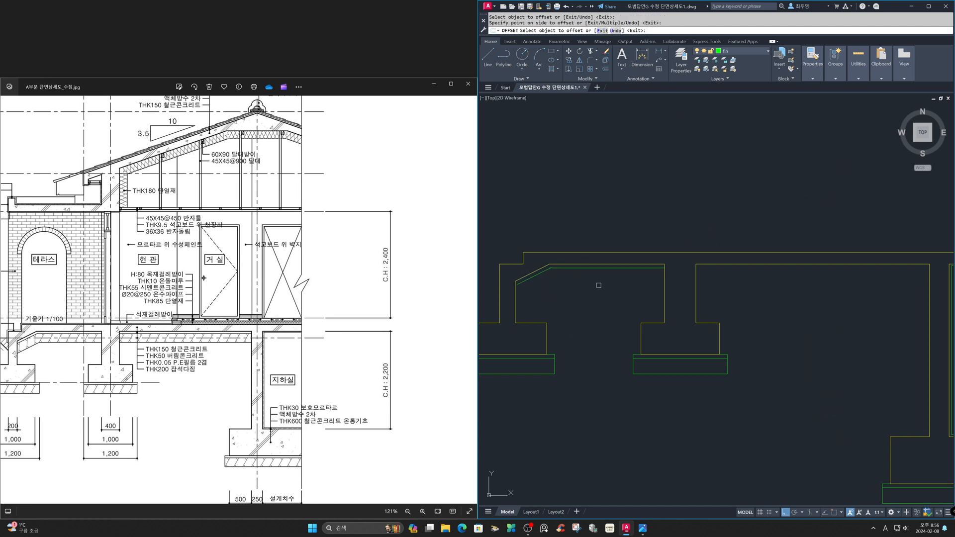
pyautogui.click(728, 265)
pyautogui.click(747, 296)
pyautogui.press('Return')
# Offset the three blinding concrete lines under the ground slab 200 mm downward as the rubble layer.
pyautogui.press('Return')
pyautogui.write('200')
pyautogui.press('Return')
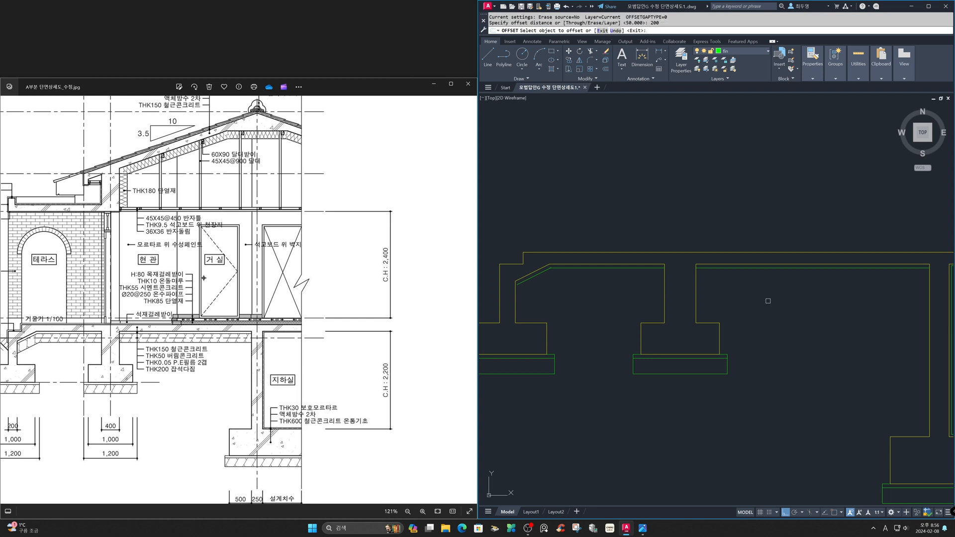
pyautogui.click(763, 266)
pyautogui.click(704, 295)
pyautogui.click(640, 271)
pyautogui.click(580, 294)
pyautogui.click(532, 281)
pyautogui.click(565, 310)
pyautogui.press('Return')
# Extend the lower ends of the two sloped layer lines to the inner face of the terrace foundation wall.
pyautogui.write('z')
pyautogui.press('Return')
pyautogui.click(486, 224)
pyautogui.click(618, 359)
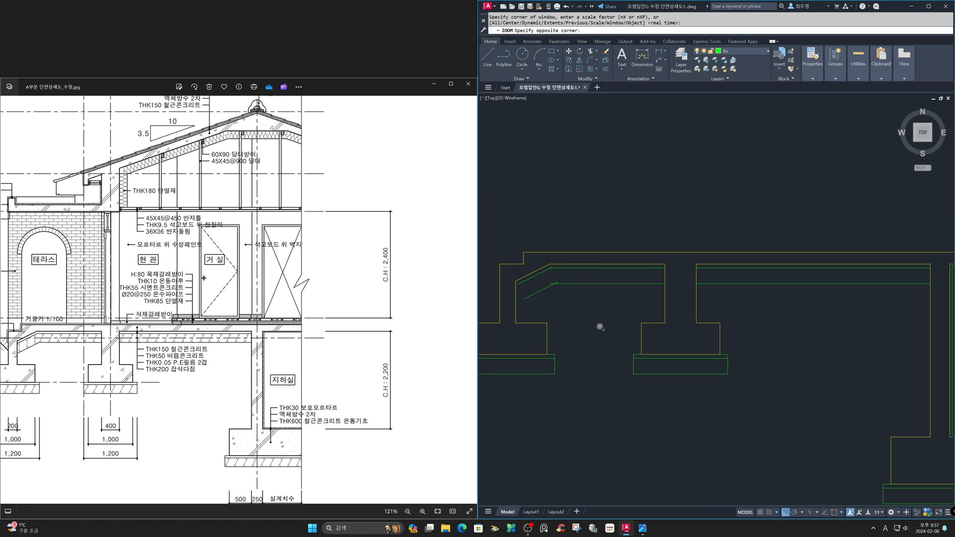
pyautogui.write('tr')
pyautogui.press('Return')
pyautogui.press('Return')
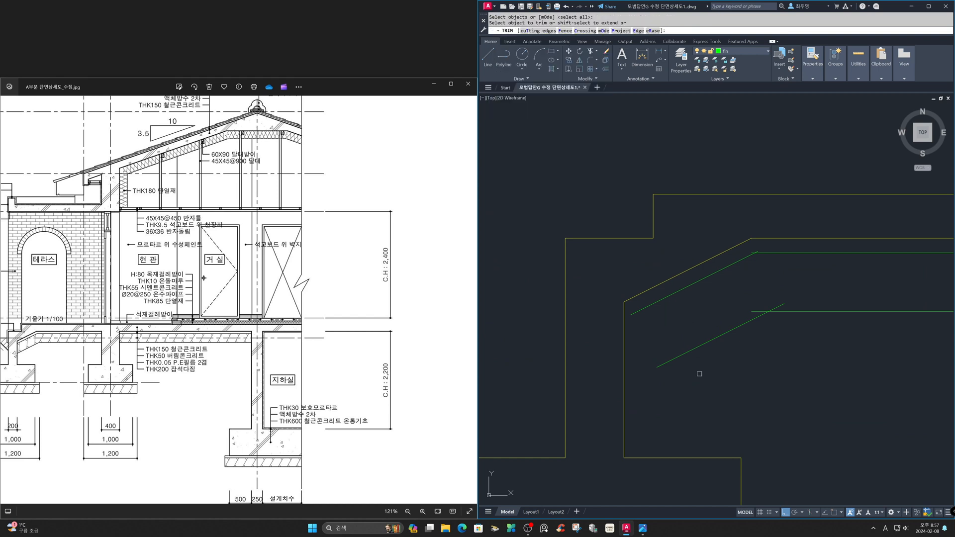
pyautogui.keyDown('shift'); pyautogui.click(700, 373); pyautogui.keyUp('shift')
pyautogui.keyDown('shift'); pyautogui.click(676, 298); pyautogui.keyUp('shift')
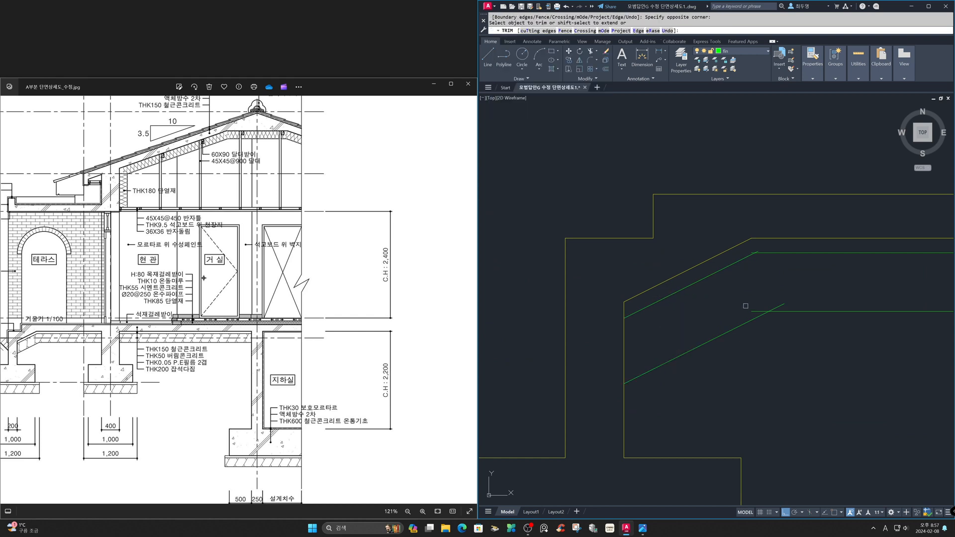
# Trim the overlapping ends where the sloped and flat layer lines cross under the terrace slab.
pyautogui.click(781, 306)
pyautogui.click(752, 251)
pyautogui.hotkey('ctrl', 'z')
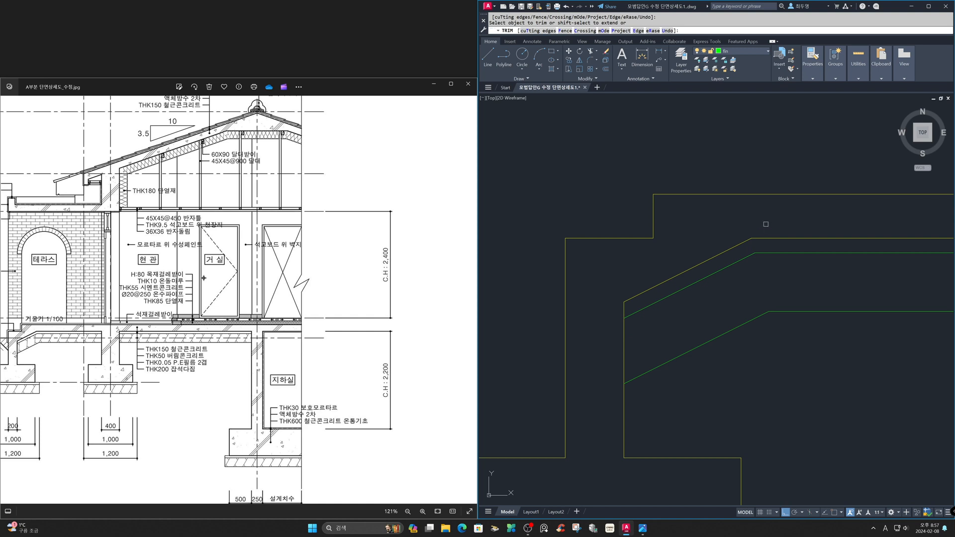
pyautogui.press('Return')
# Thaw the centerline layer so the red grid and level lines are shown over the section.
pyautogui.write('z')
pyautogui.press('Return')
pyautogui.write('p')
pyautogui.press('Return')
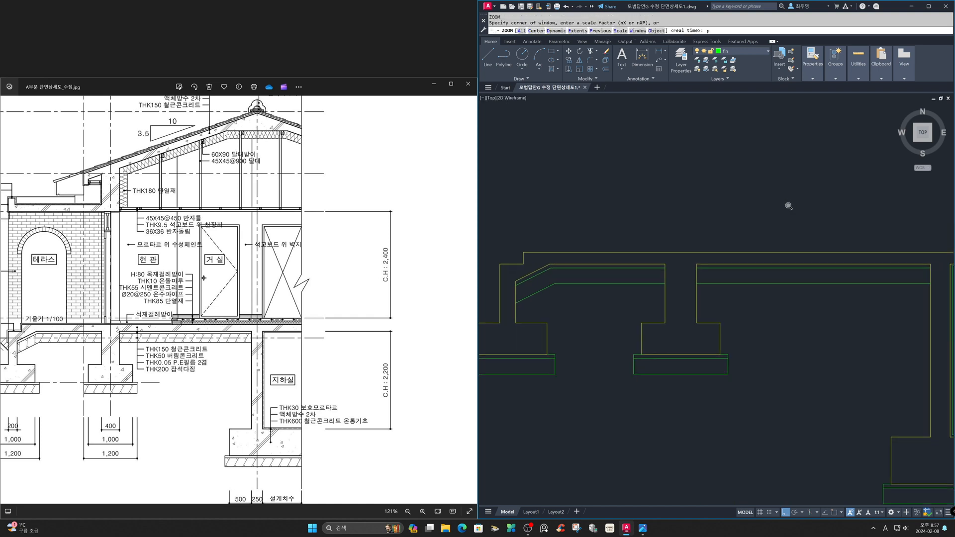
pyautogui.click(736, 50)
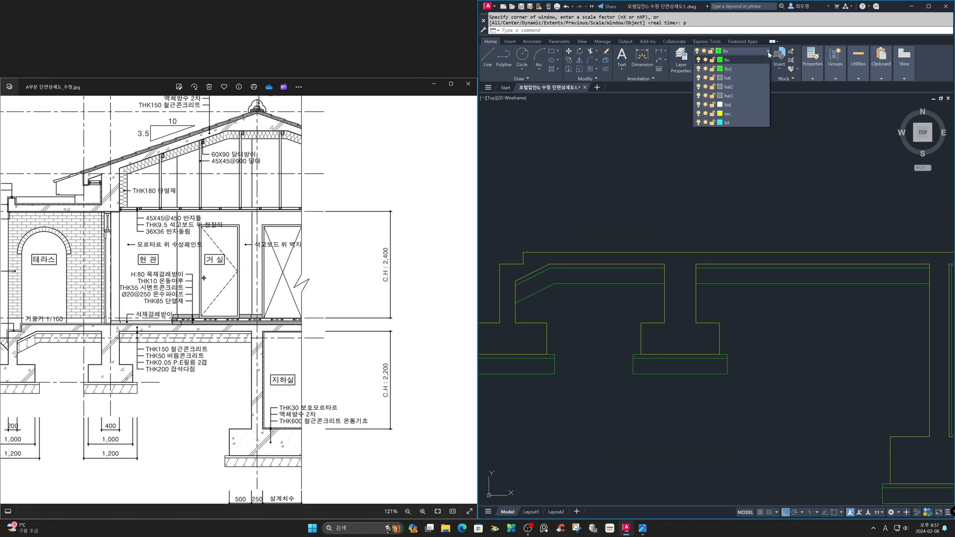
pyautogui.click(706, 71)
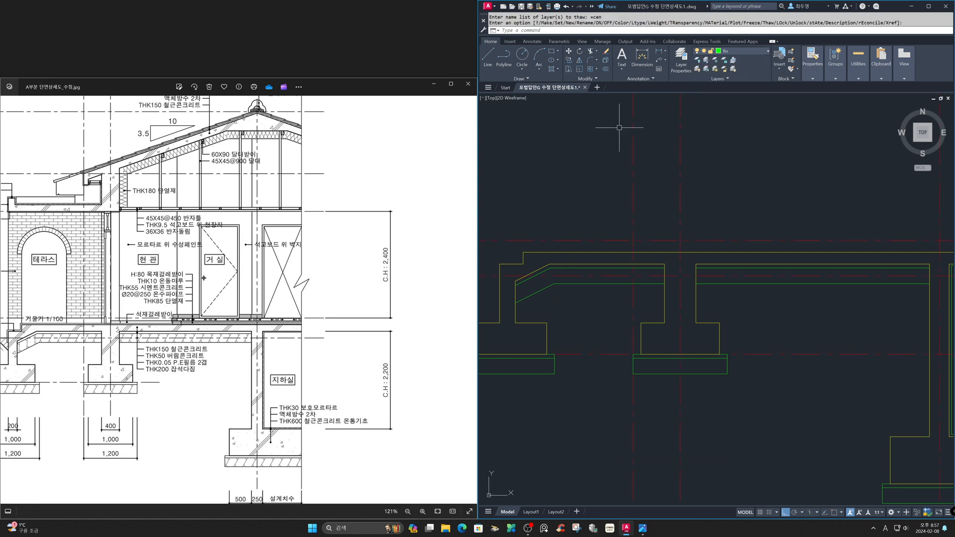
# Fit the whole reference section image in the image viewer, and return to the full section view in AutoCAD.
pyautogui.click(287, 343)
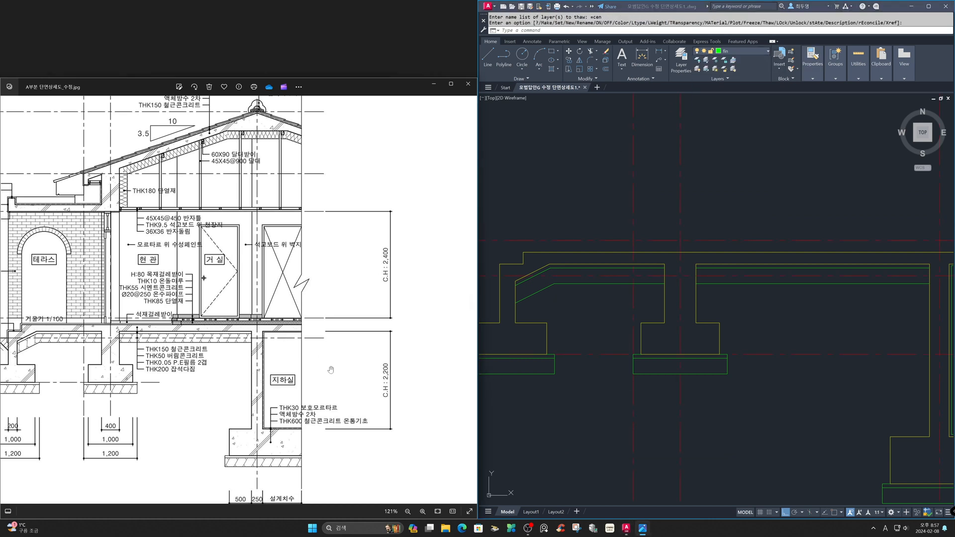
pyautogui.click(438, 513)
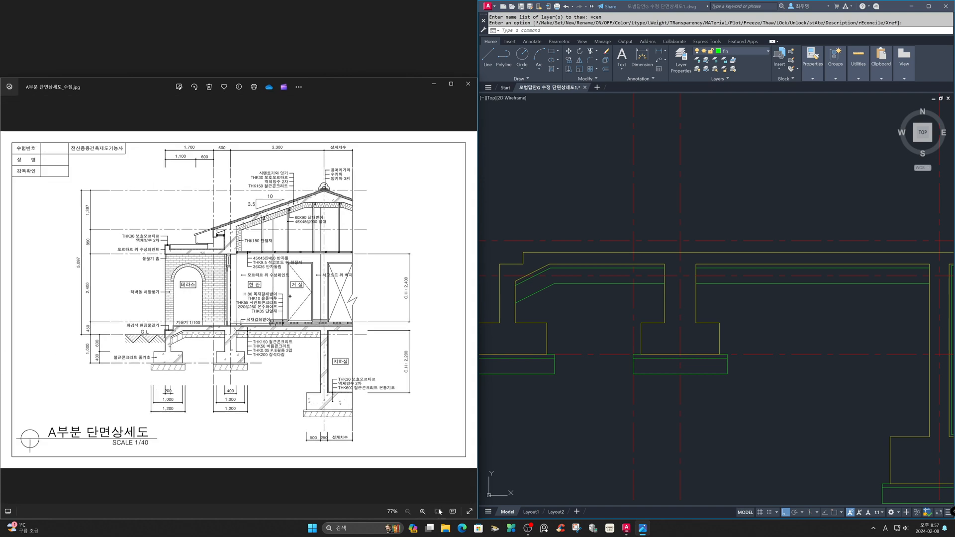
pyautogui.click(717, 432)
pyautogui.write('z')
pyautogui.press('Return')
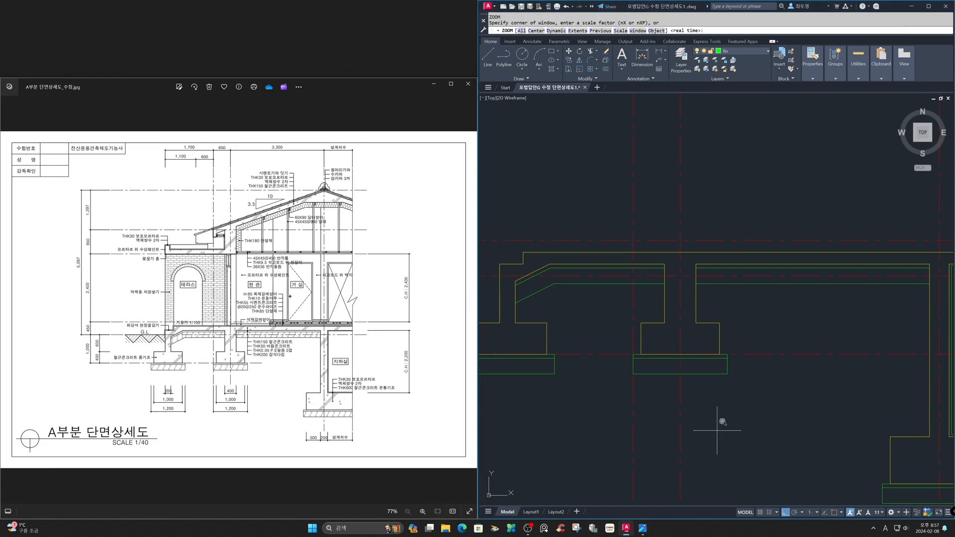
pyautogui.write('p')
pyautogui.press('Return')
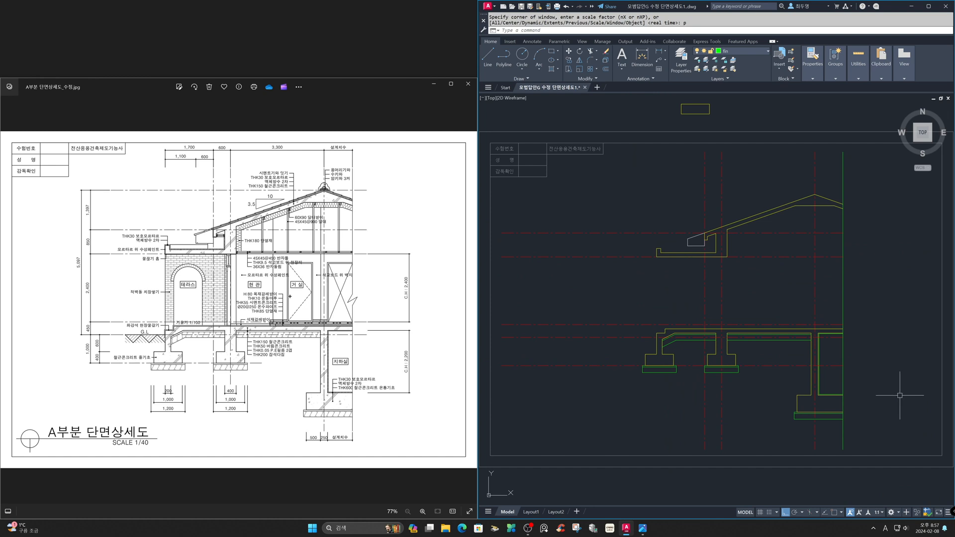